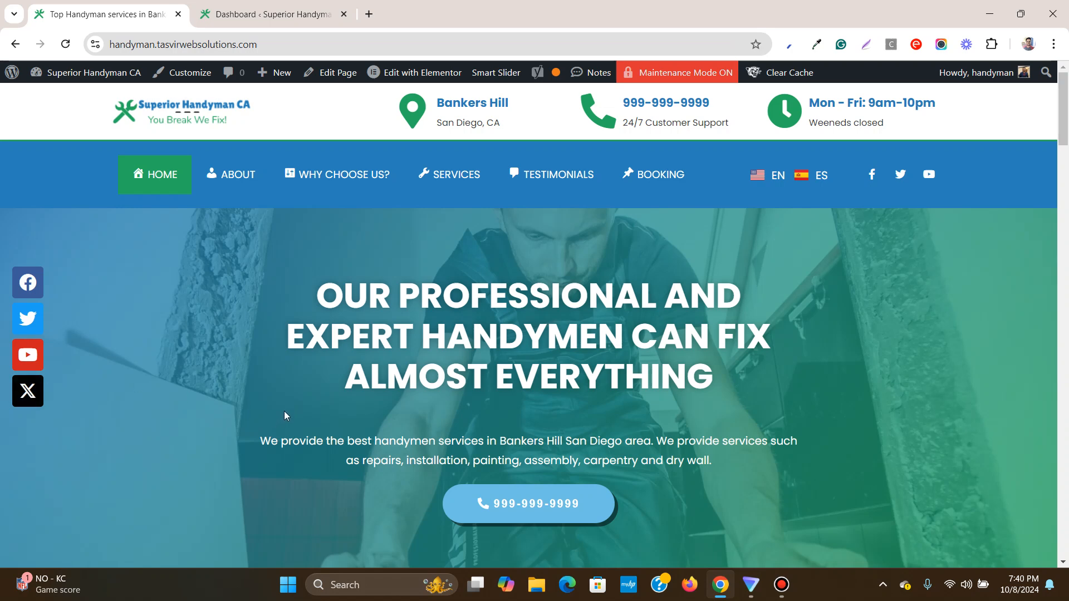
scroll(284, 412, "down", 1)
scroll(116, 259, "up", 1)
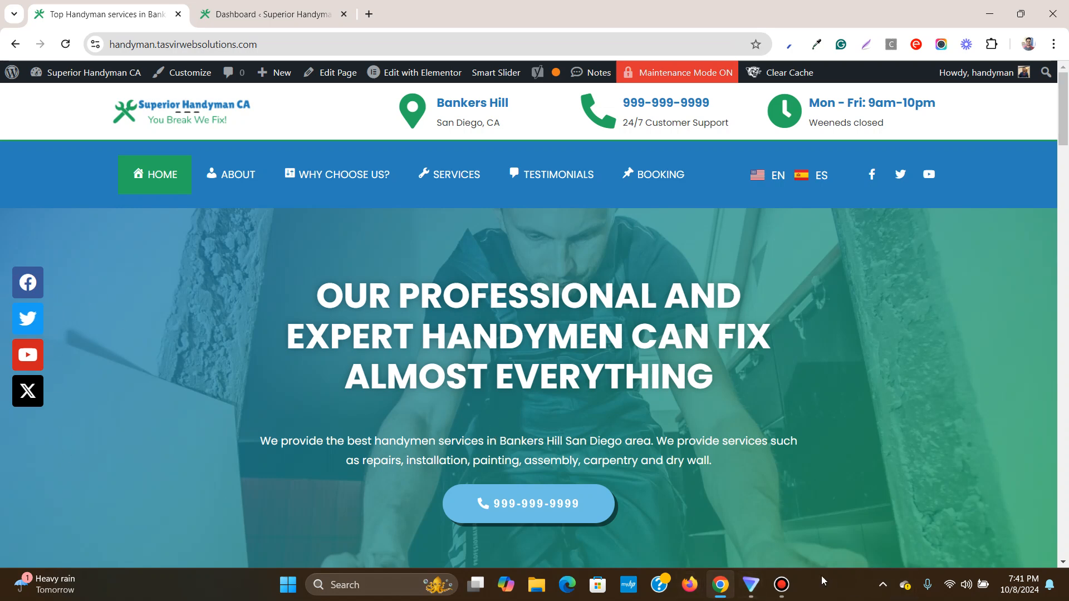
left_click(781, 584)
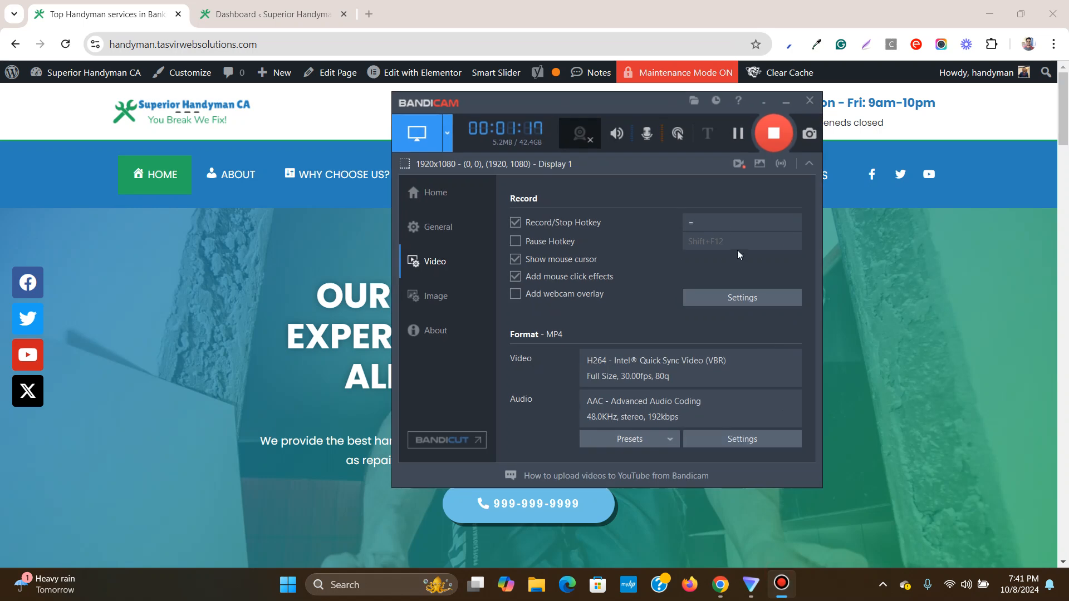
left_click(785, 102)
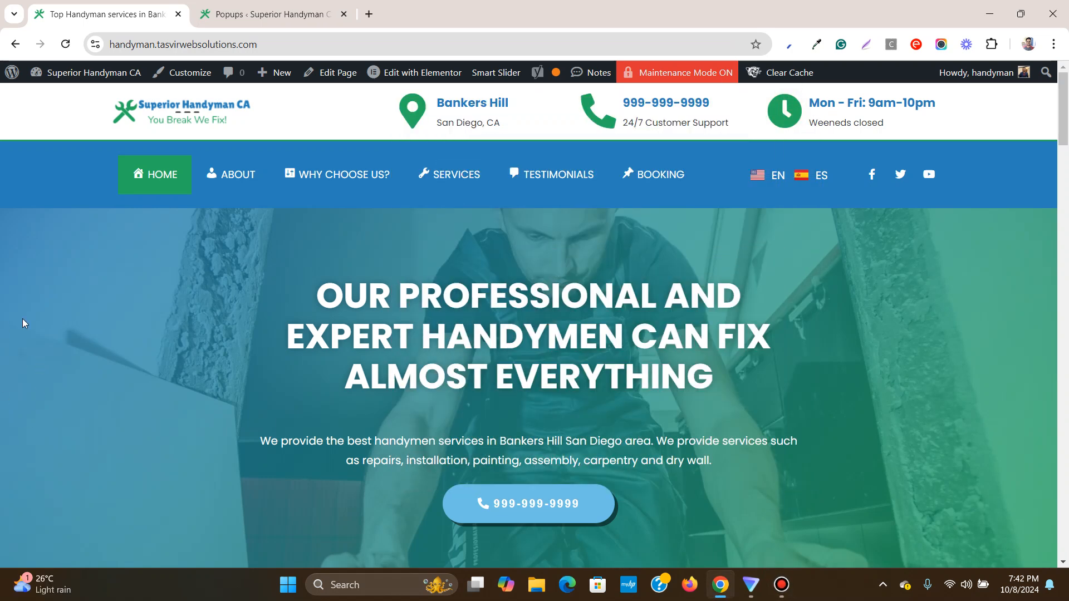
Load the handyman.tasvirwebsolutions.com home page in the current tab and look over its sections.
key("alt+Left")
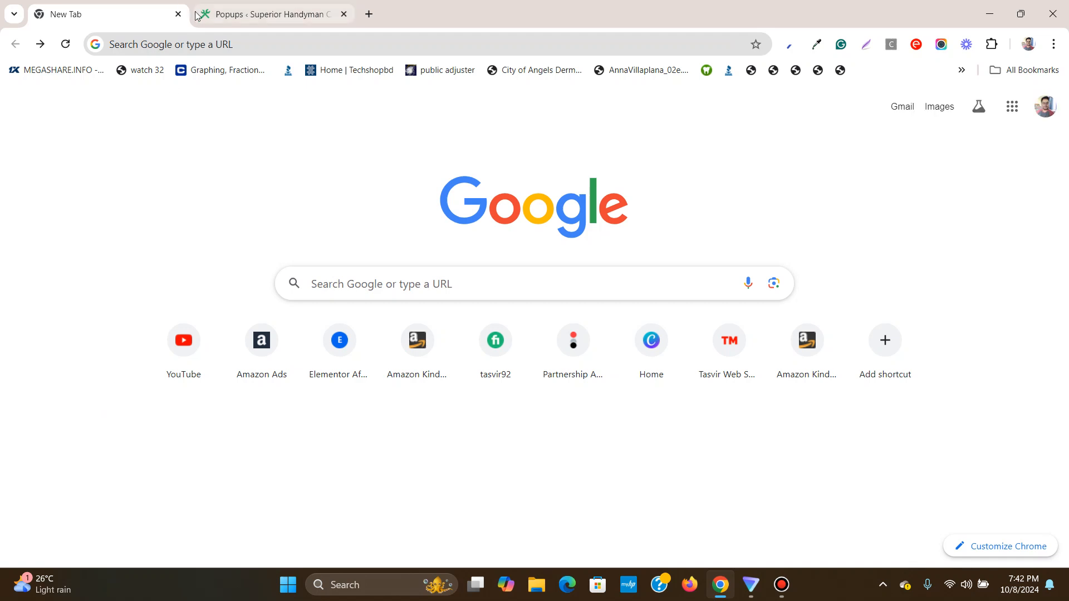
left_click(159, 43)
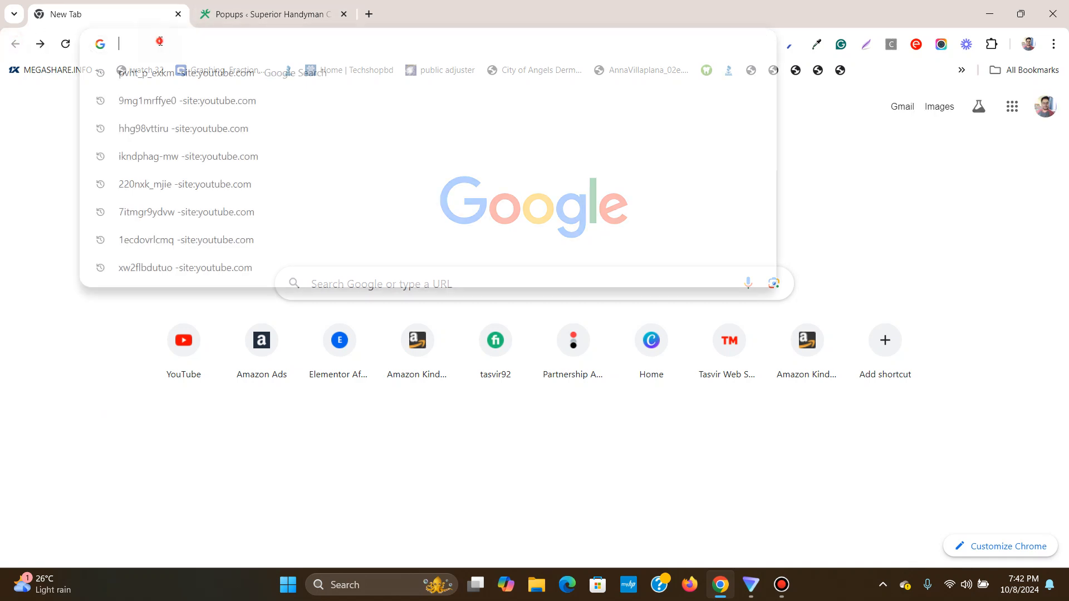
type("h")
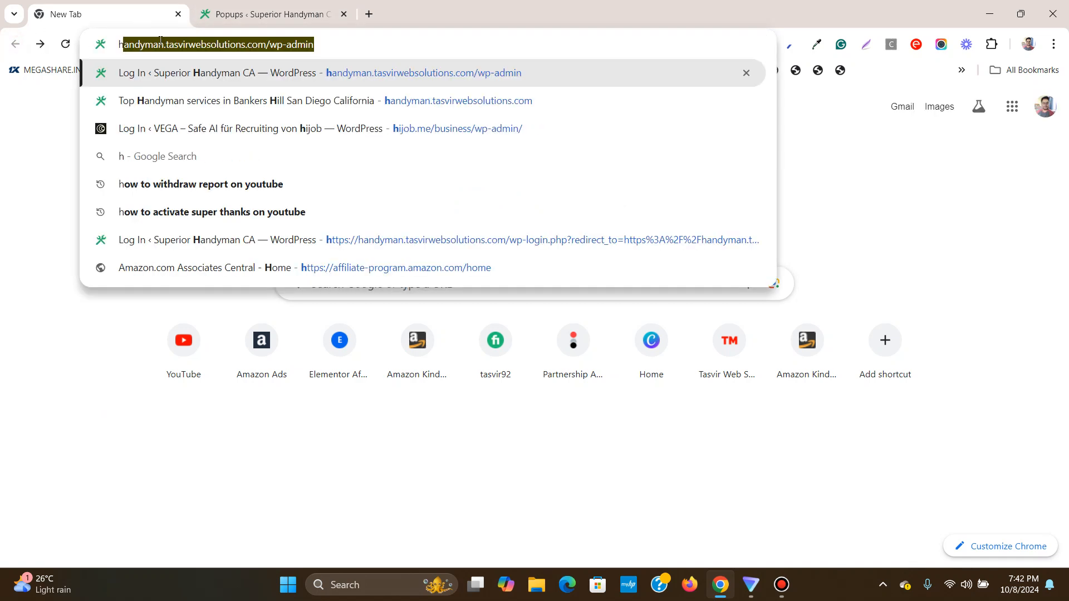
key("End")
key("BackSpace")
key("BackSpace")
key("BackSpace")
key("BackSpace")
key("BackSpace")
key("BackSpace")
key("BackSpace")
key("BackSpace")
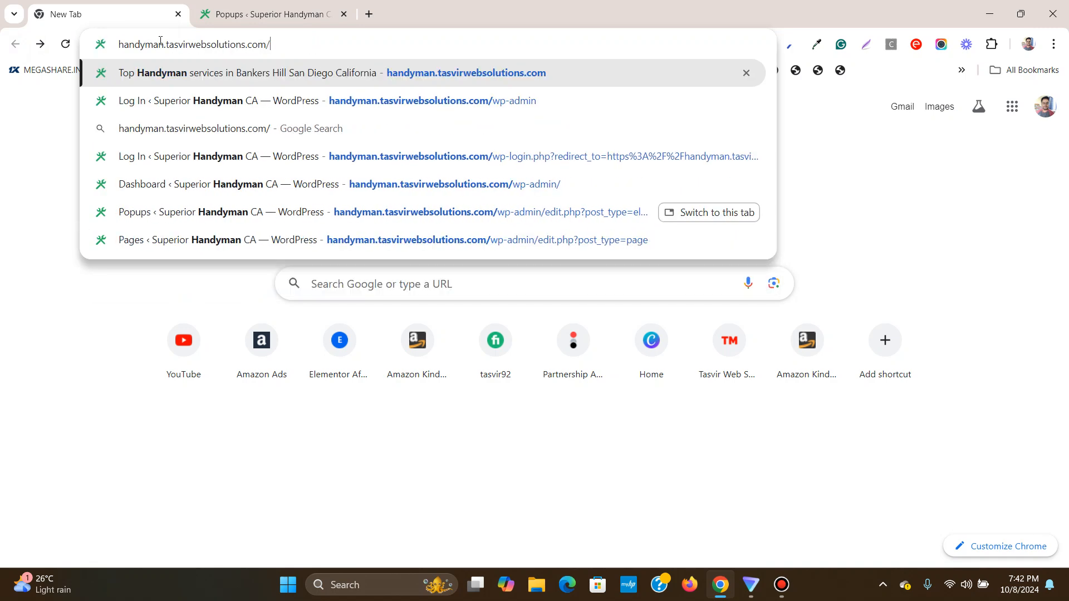
key("Return")
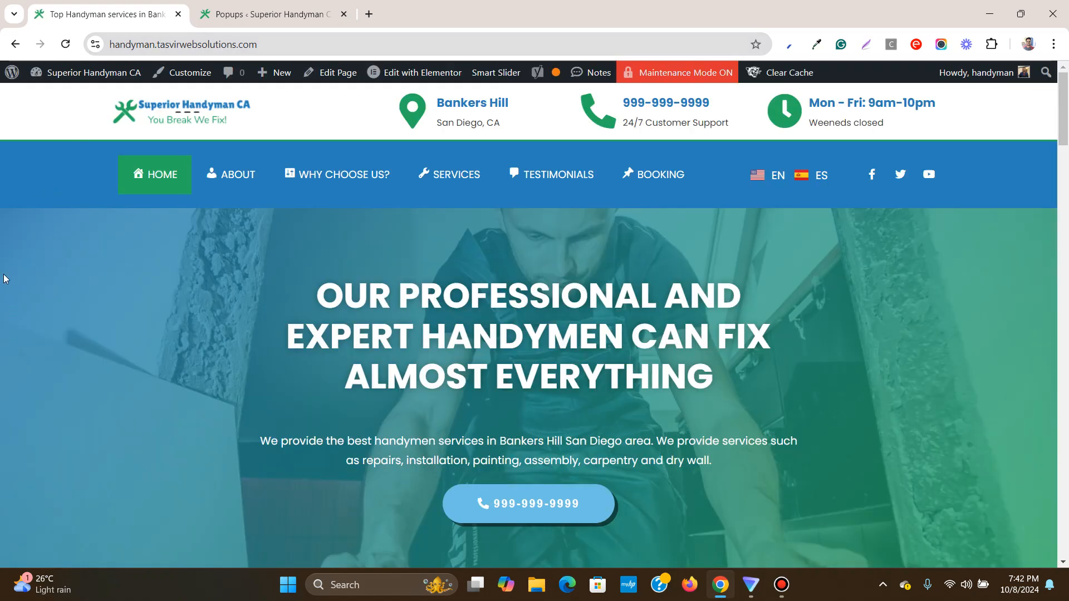
scroll(1, 405, "down", 6)
scroll(1, 406, "down", 10)
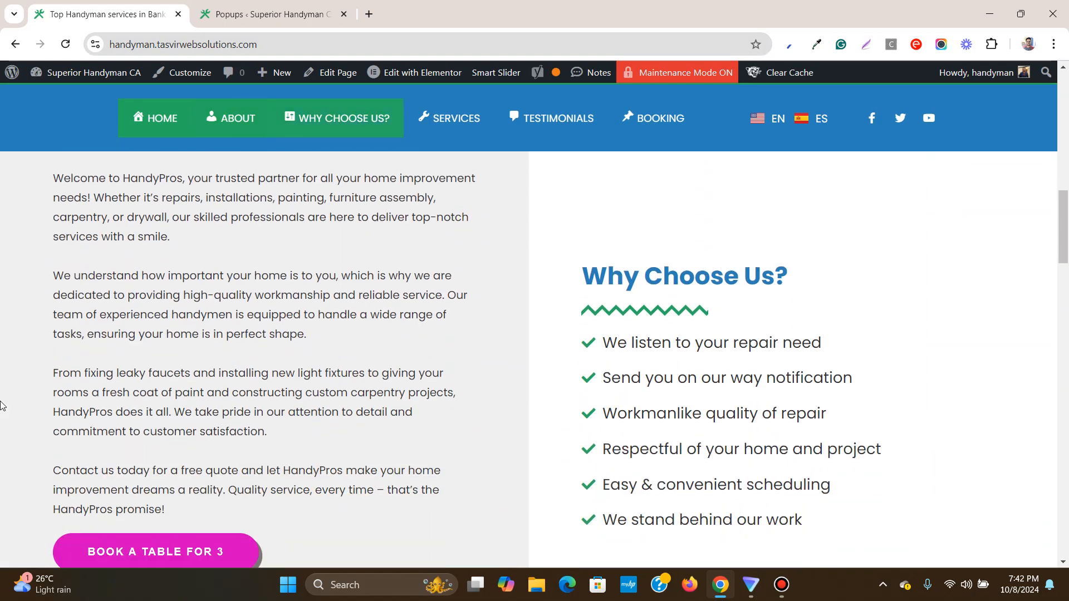
scroll(1, 407, "up", 16)
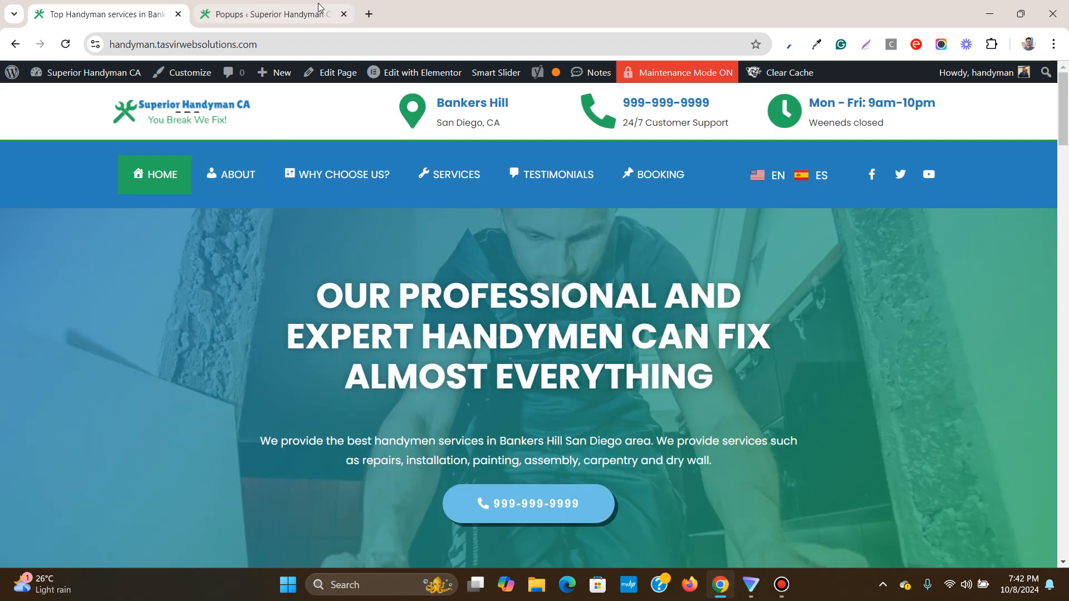
Close the Popups tab and open the site's WordPress dashboard in a new tab.
left_click(344, 14)
mouse_move(69, 76)
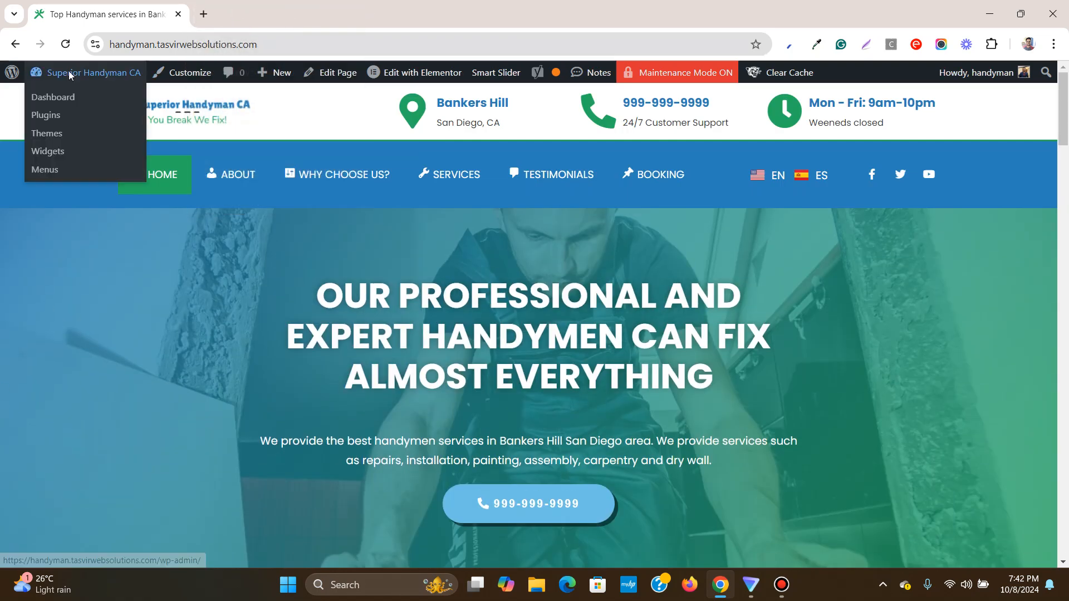
right_click(65, 99)
left_click(95, 115)
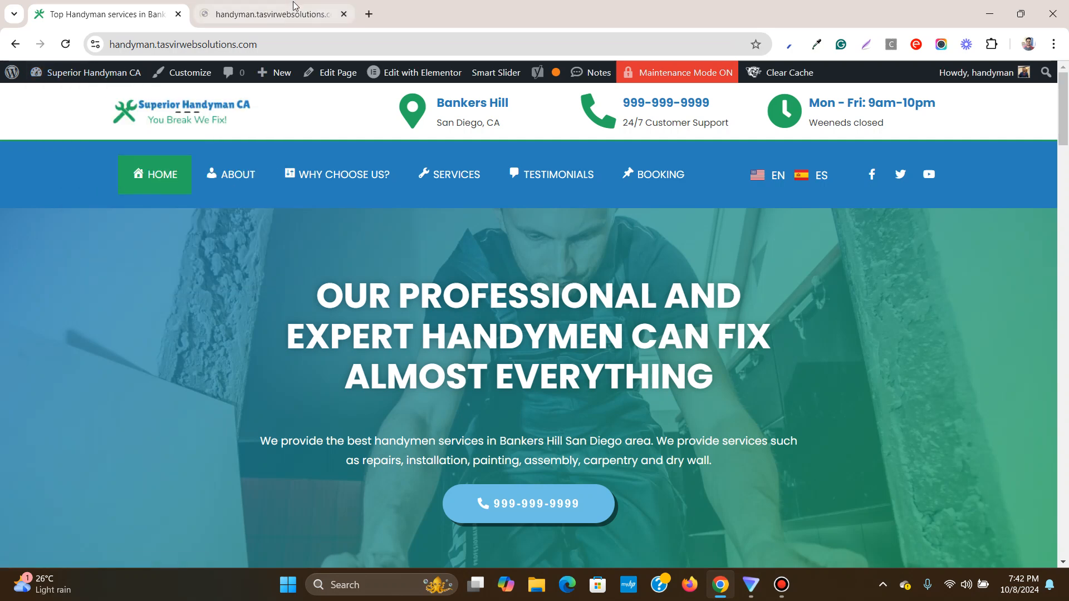
left_click(293, 13)
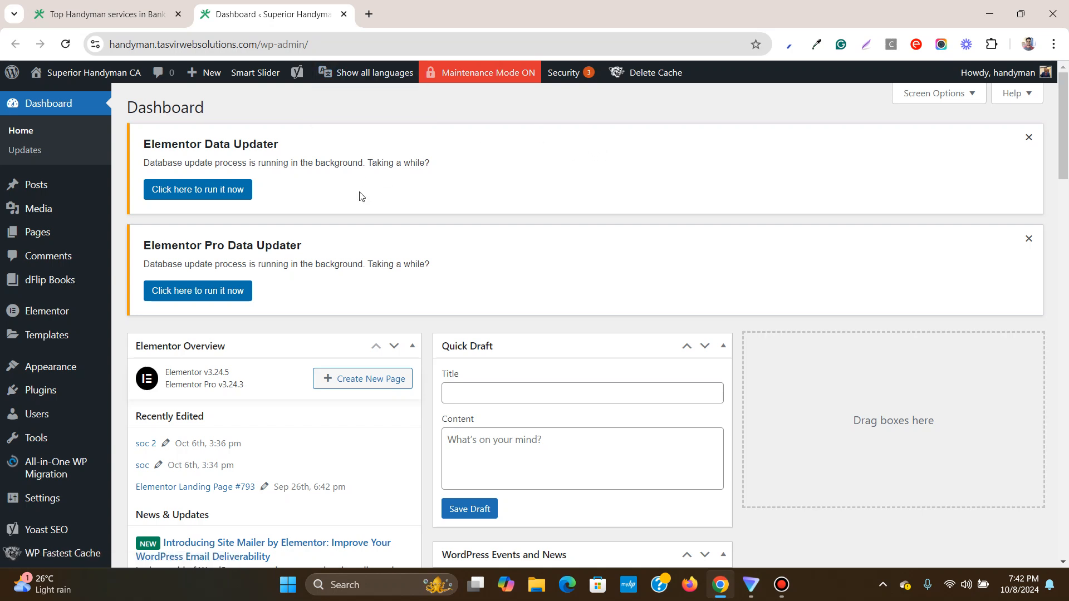
Create a new Elementor template of type Popup named "social icons".
mouse_move(49, 336)
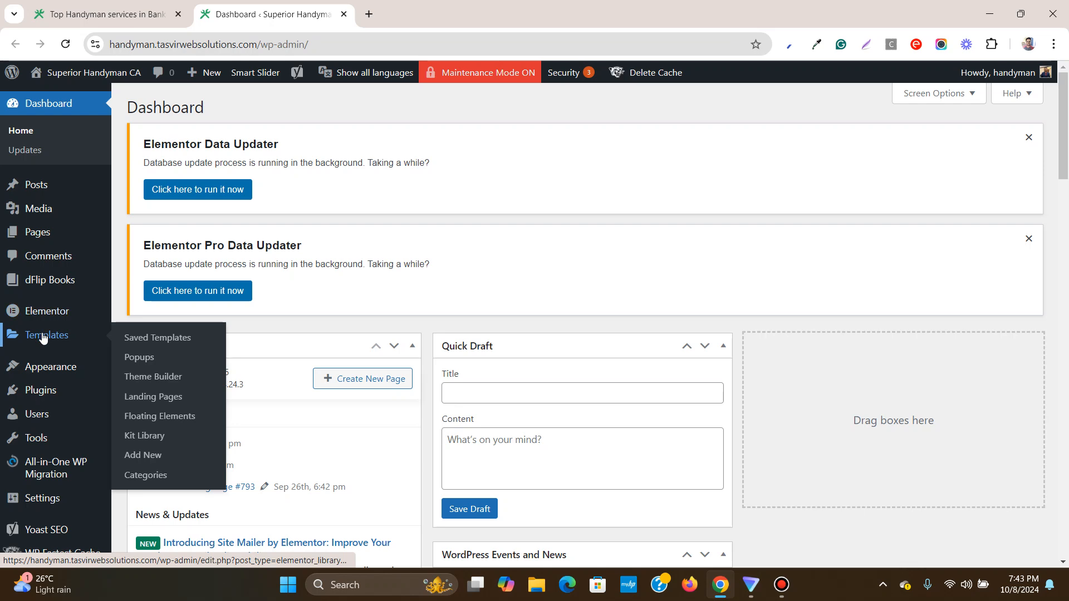
left_click(154, 359)
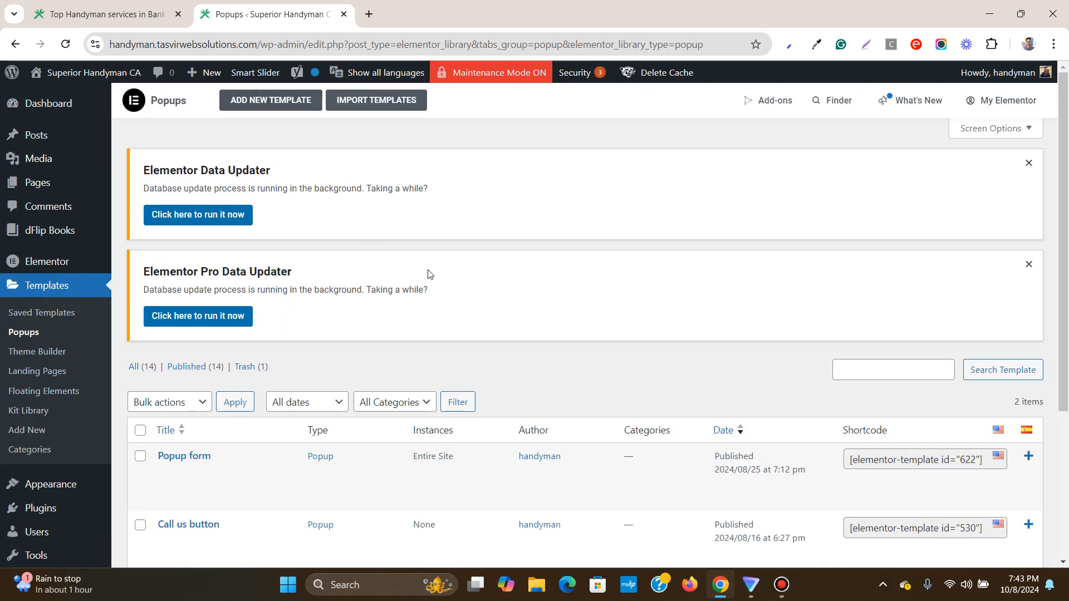
left_click(279, 102)
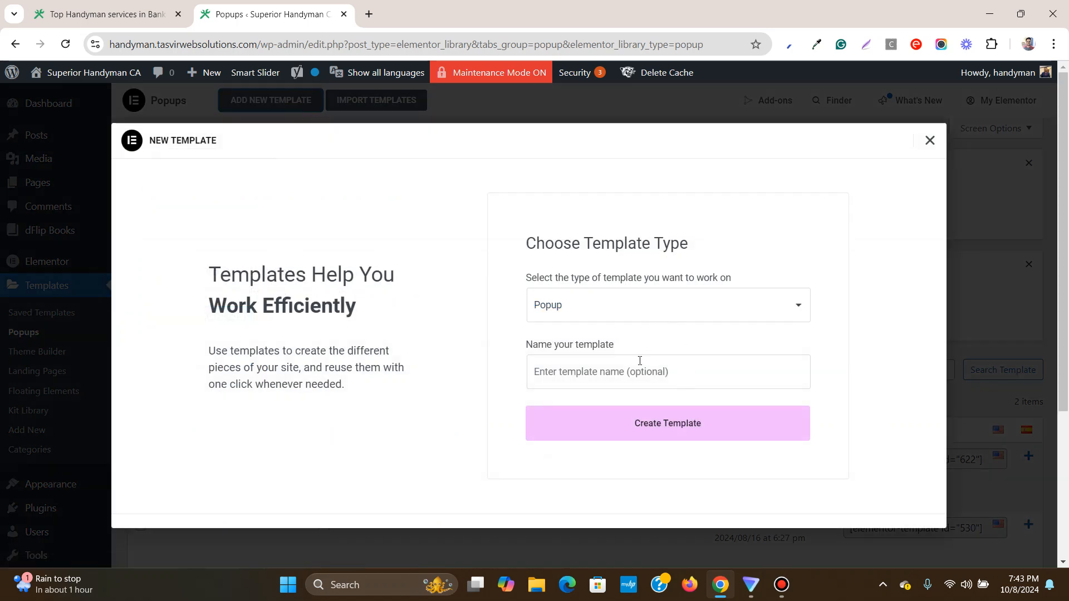
left_click(638, 364)
type("social icons")
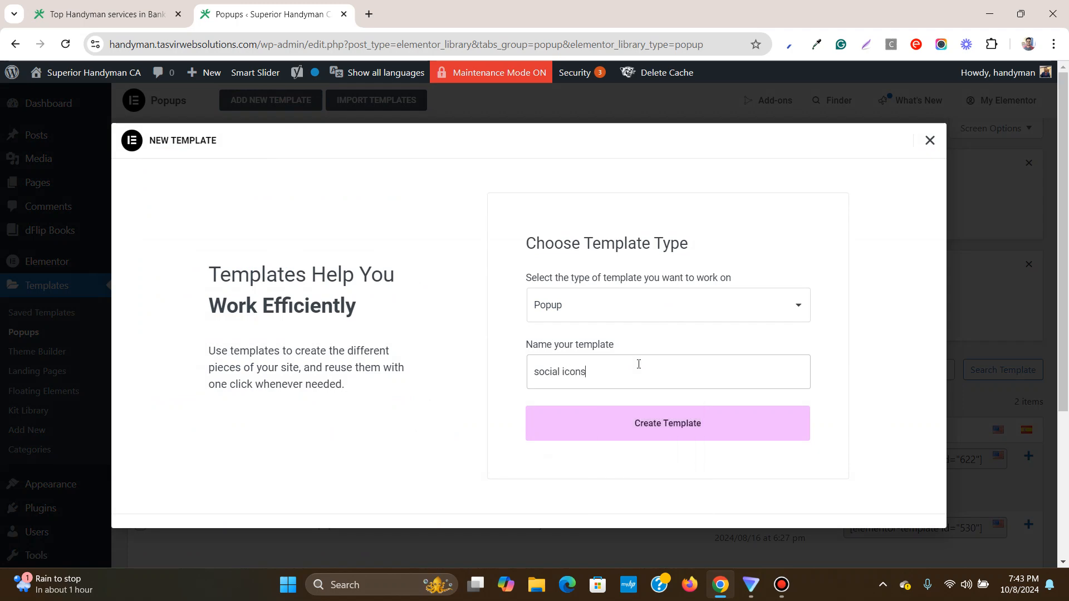
left_click(623, 427)
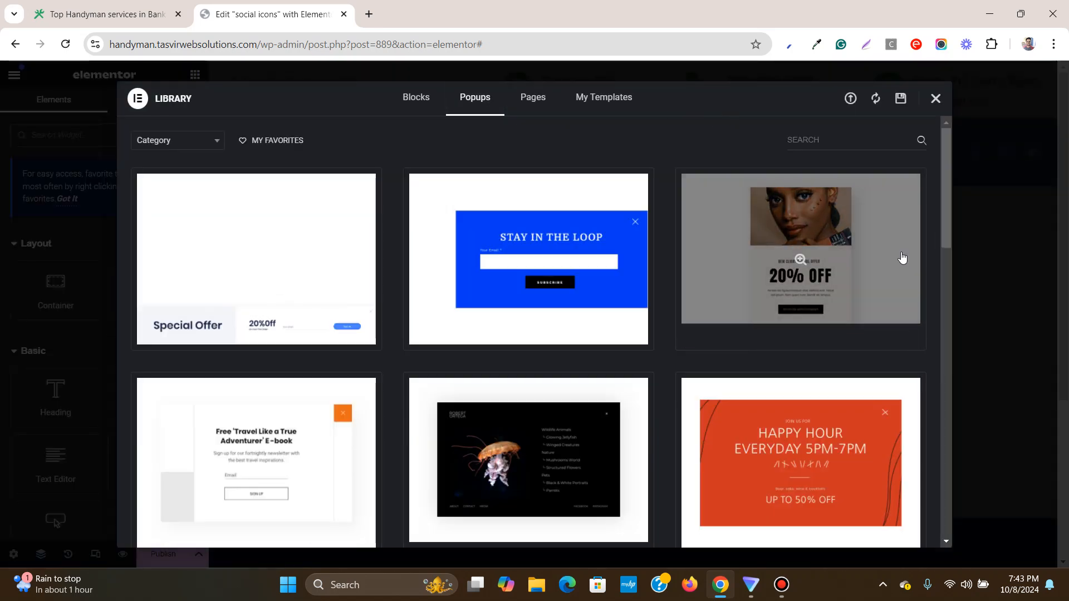
Look through the ready-made popup designs in the template library.
scroll(695, 269, "down", 7)
scroll(695, 269, "down", 7)
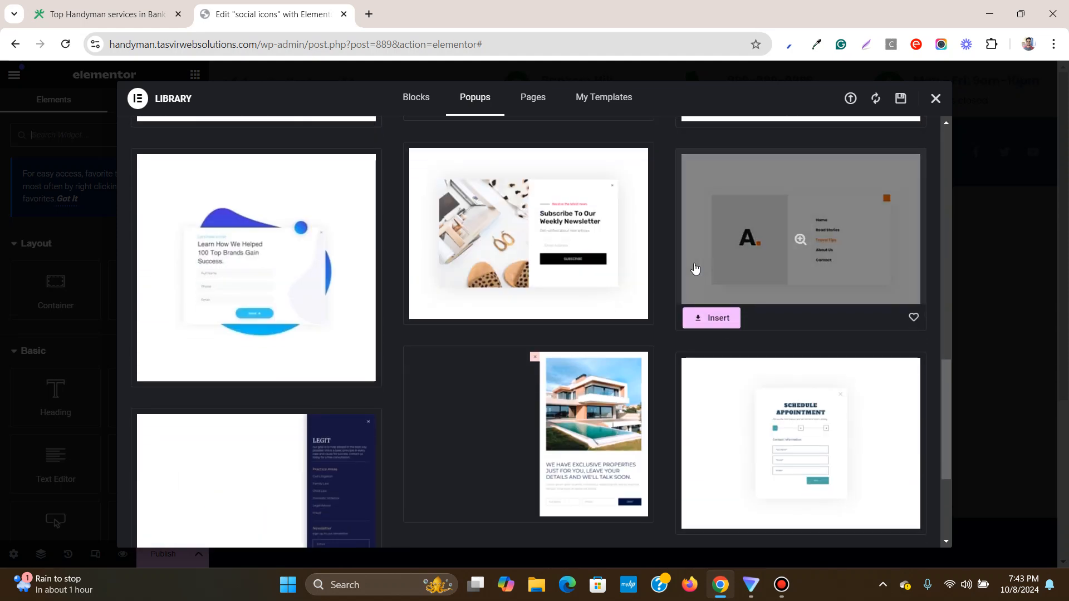
scroll(696, 269, "up", 8)
scroll(696, 269, "up", 8)
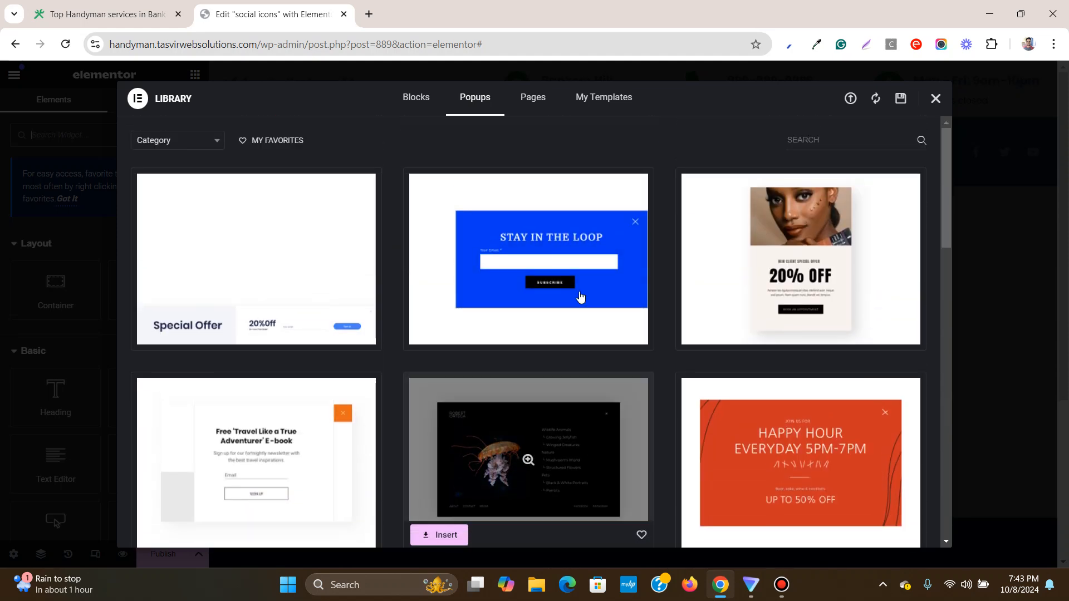
scroll(742, 288, "down", 10)
scroll(742, 288, "down", 10)
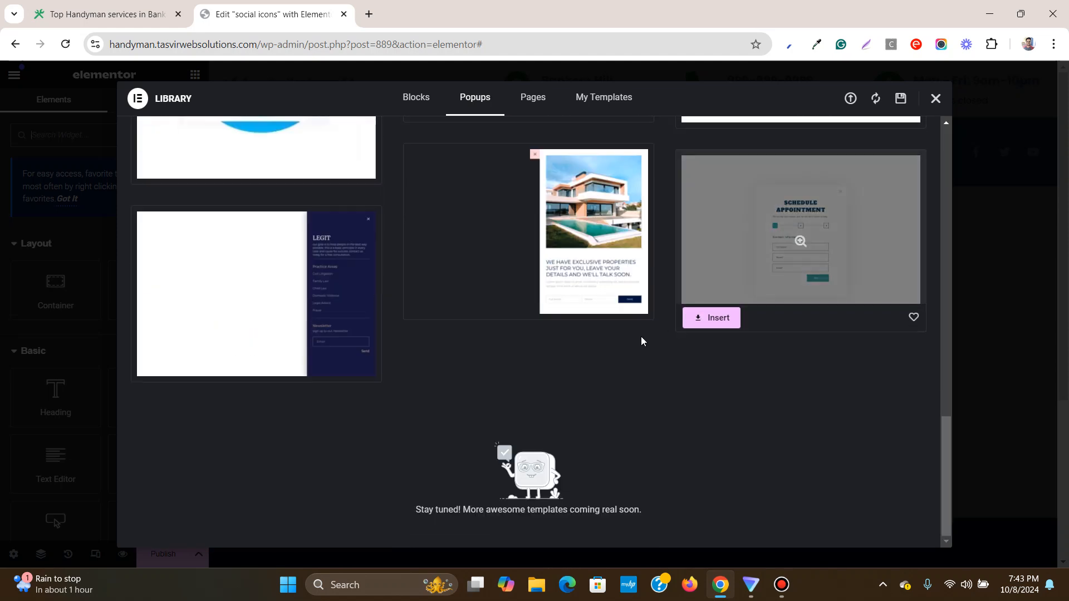
scroll(566, 361, "up", 13)
scroll(566, 361, "up", 5)
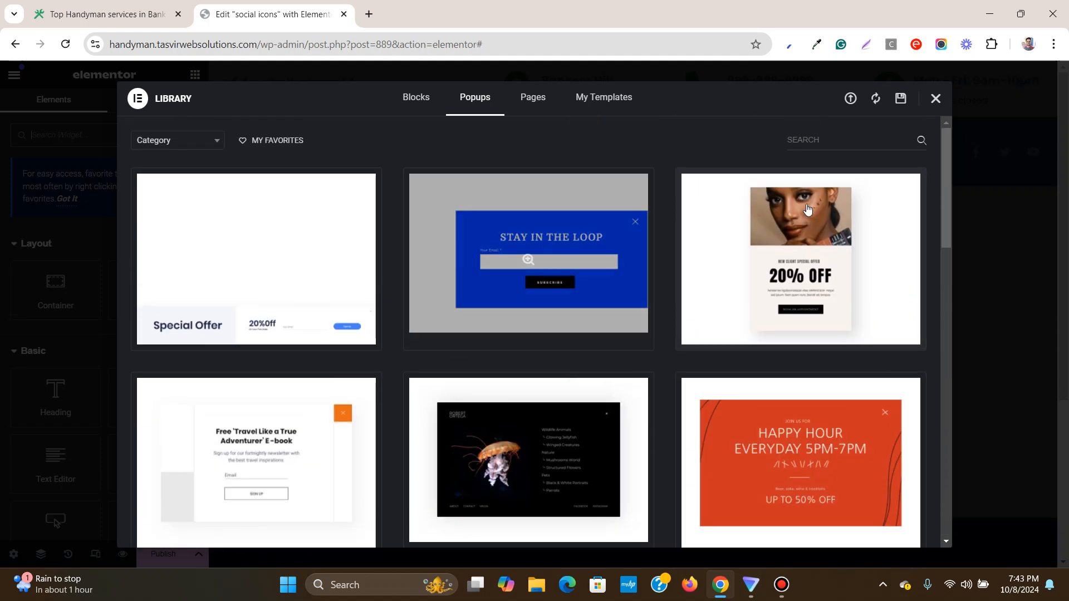
Dismiss the template library and hide the popup's overlay and close button in the popup settings.
left_click(937, 101)
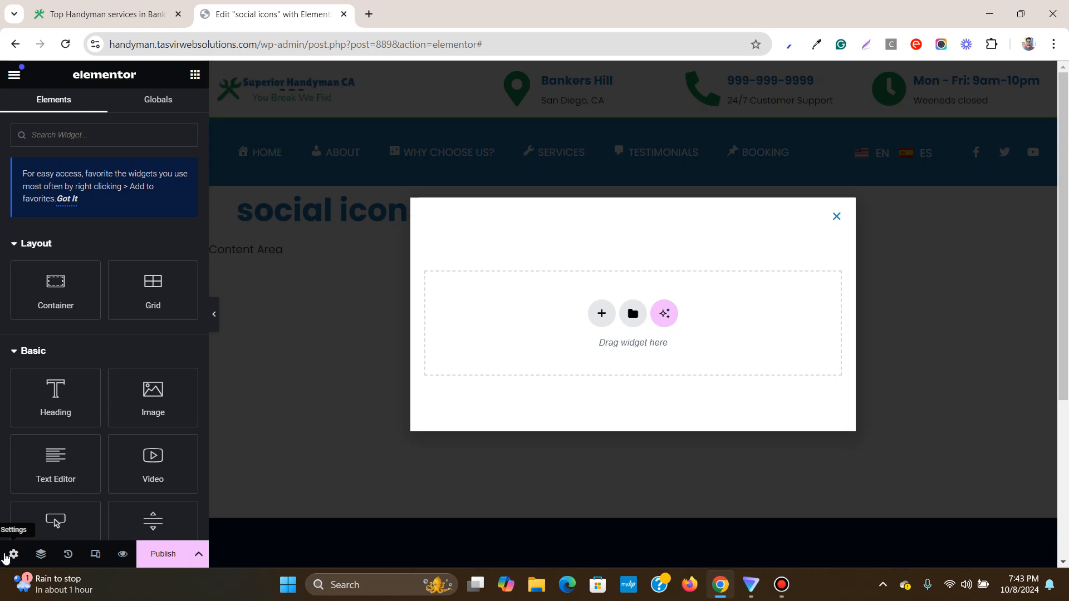
left_click(12, 554)
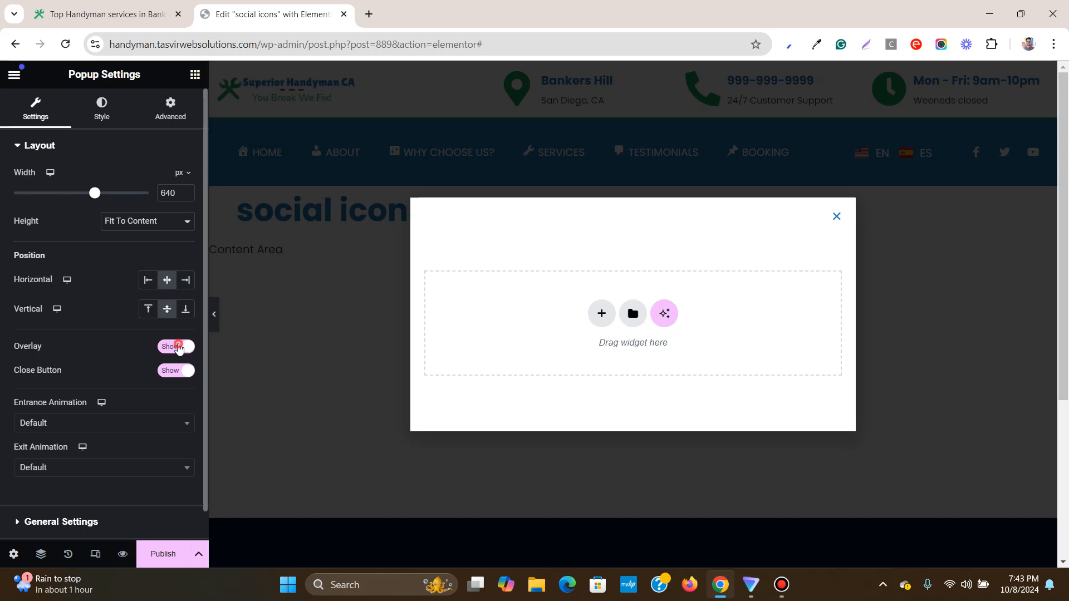
left_click(178, 347)
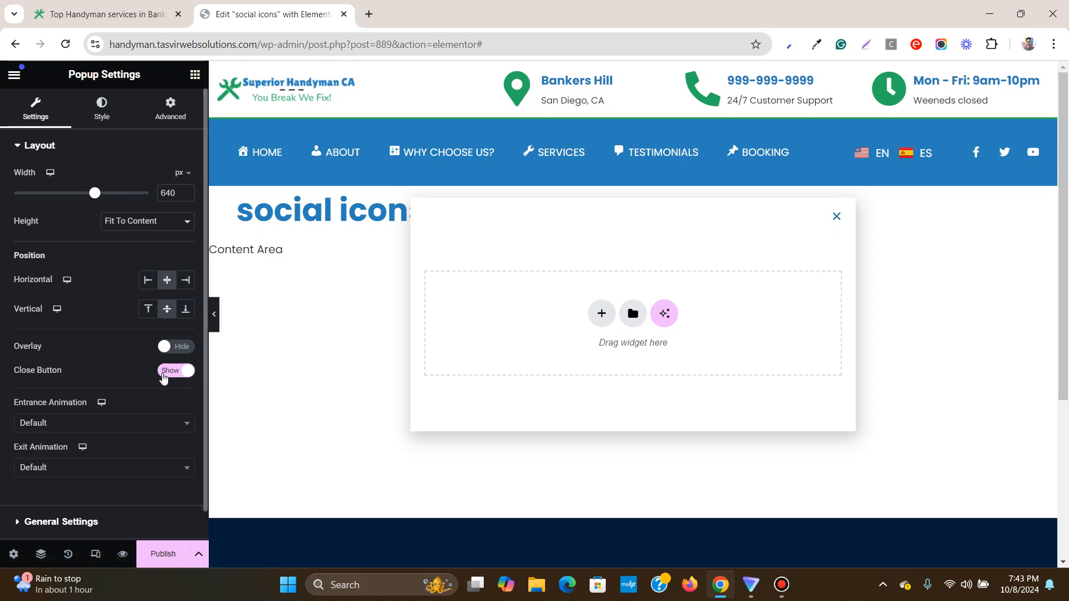
left_click(184, 370)
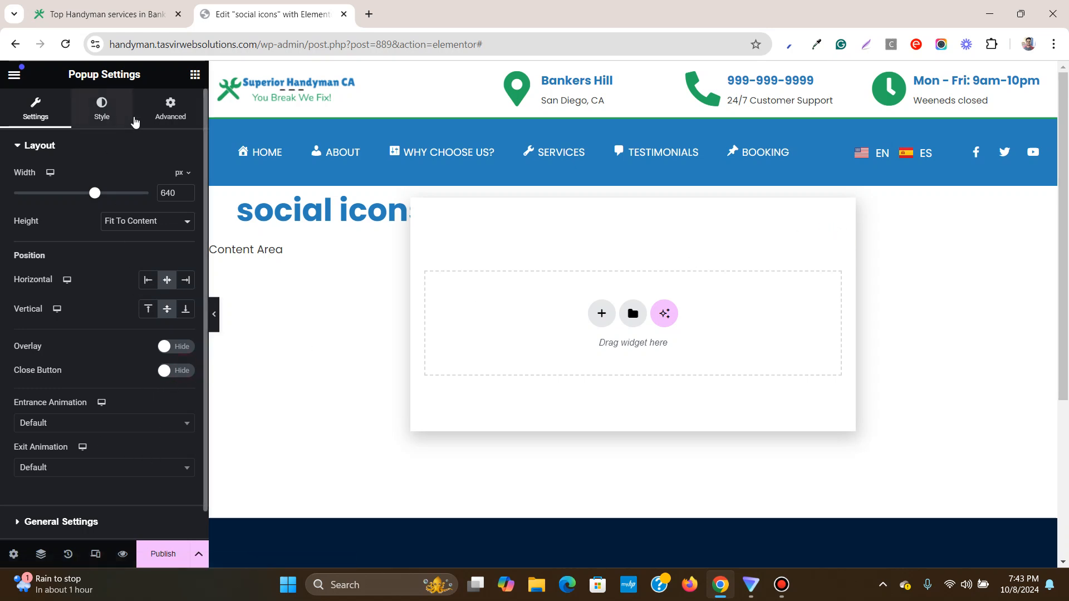
Enable Prevent Closing on Overlay and Prevent Closing on ESC key in the popup's advanced settings.
left_click(152, 115)
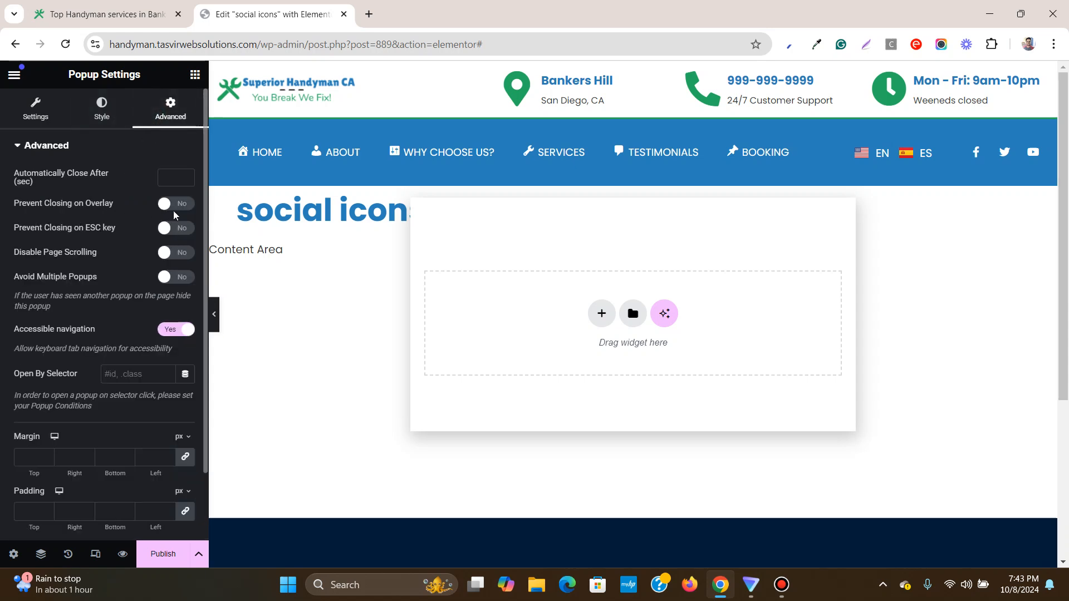
left_click(1038, 441)
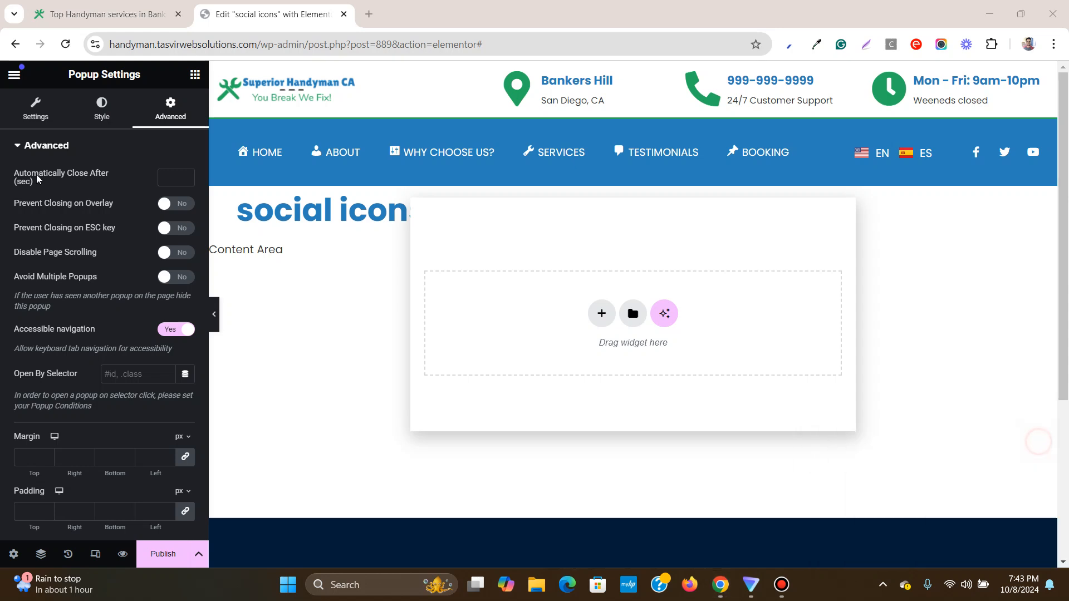
left_click(171, 205)
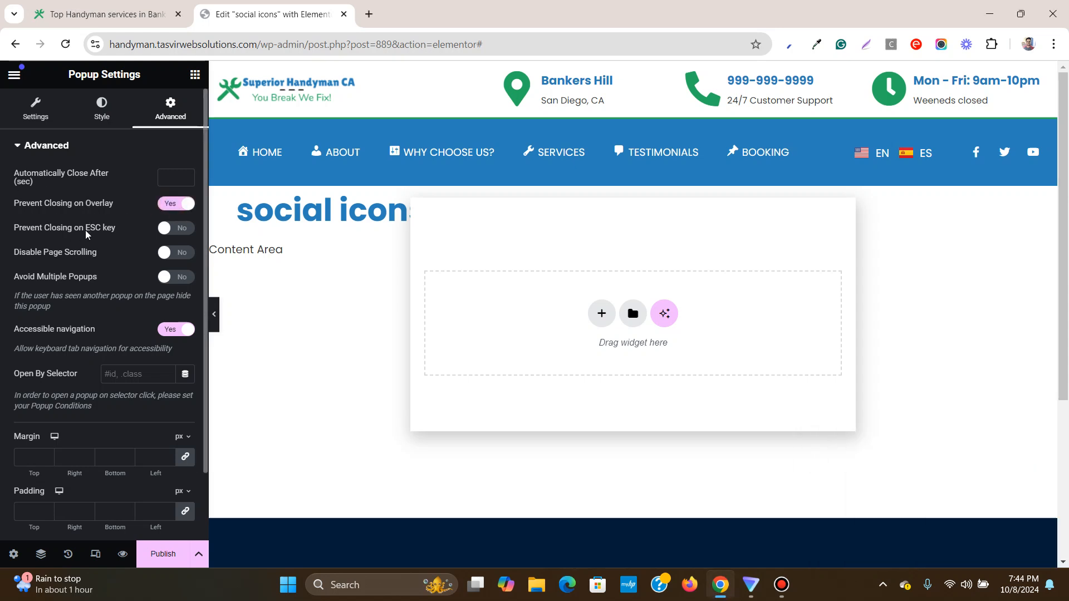
left_click(179, 237)
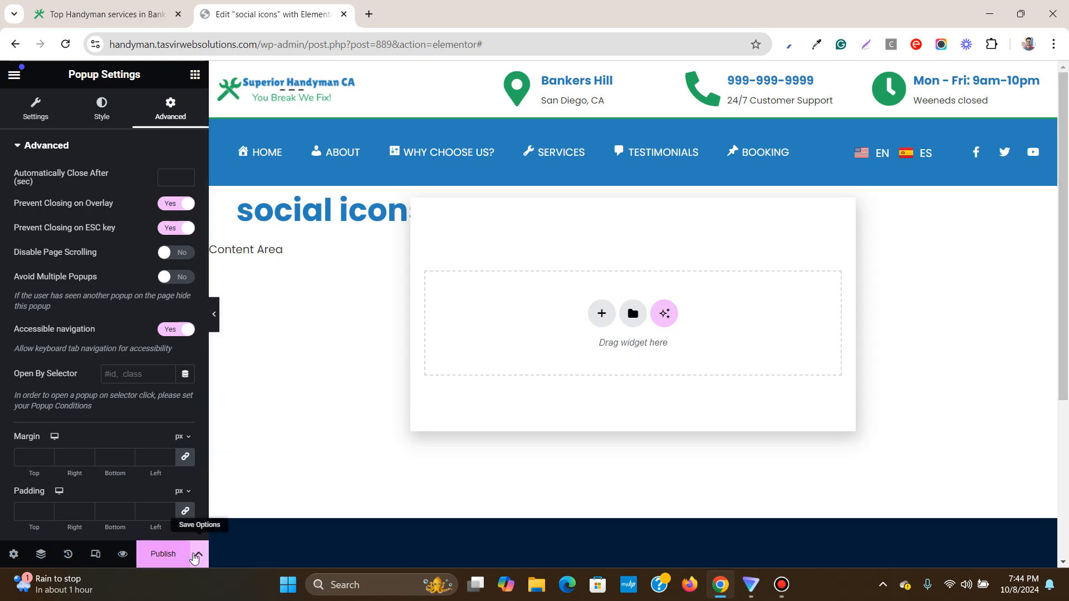
Save the social icons popup as a draft.
left_click(199, 554)
left_click(98, 411)
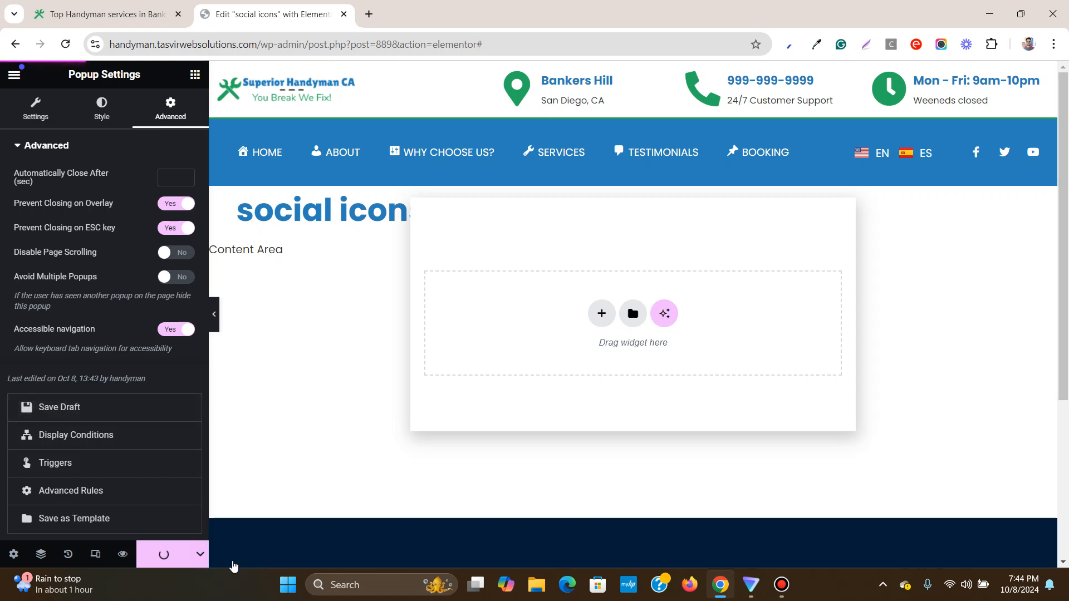
left_click(199, 554)
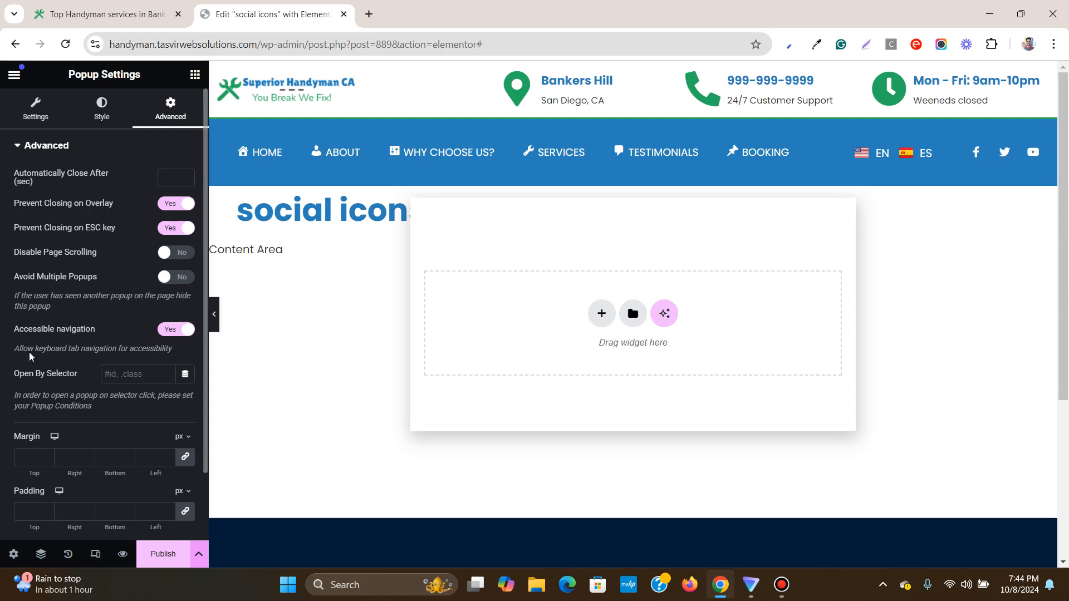
Remove the popup's box shadow by resetting it to default, and return to the popup's layout settings.
scroll(95, 250, "down", 2)
scroll(89, 212, "up", 2)
left_click(102, 111)
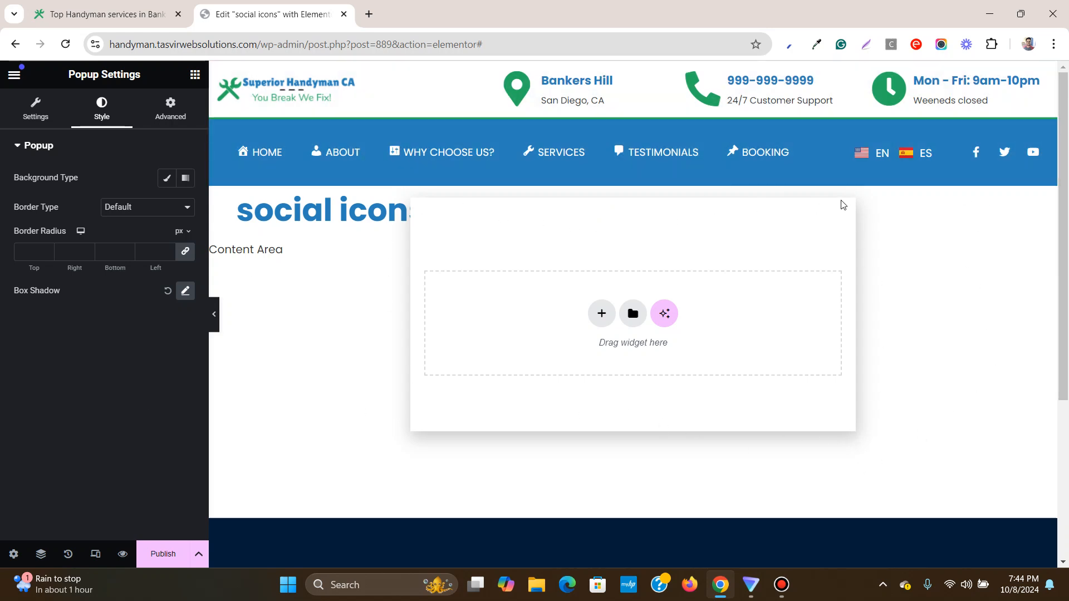
left_click(167, 292)
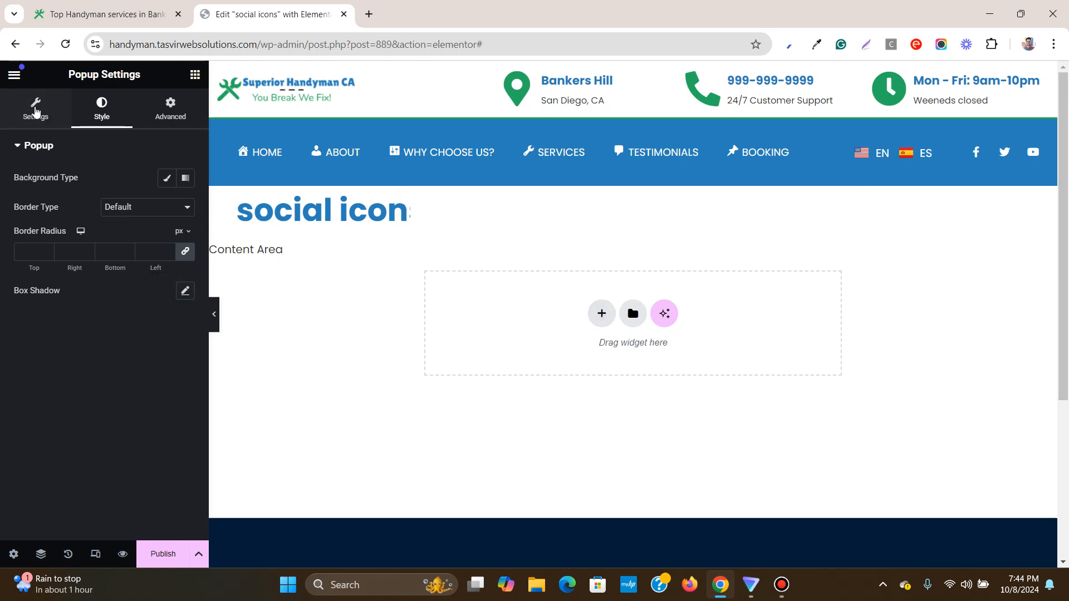
left_click(36, 109)
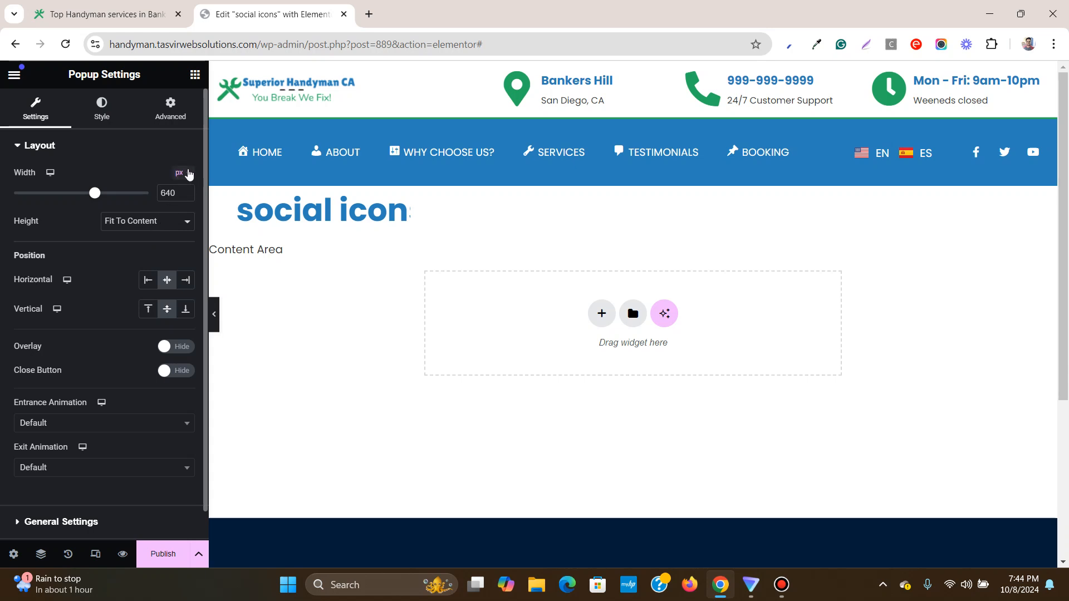
Try a popup width of 1 vw, and return the width unit to px.
left_click(188, 173)
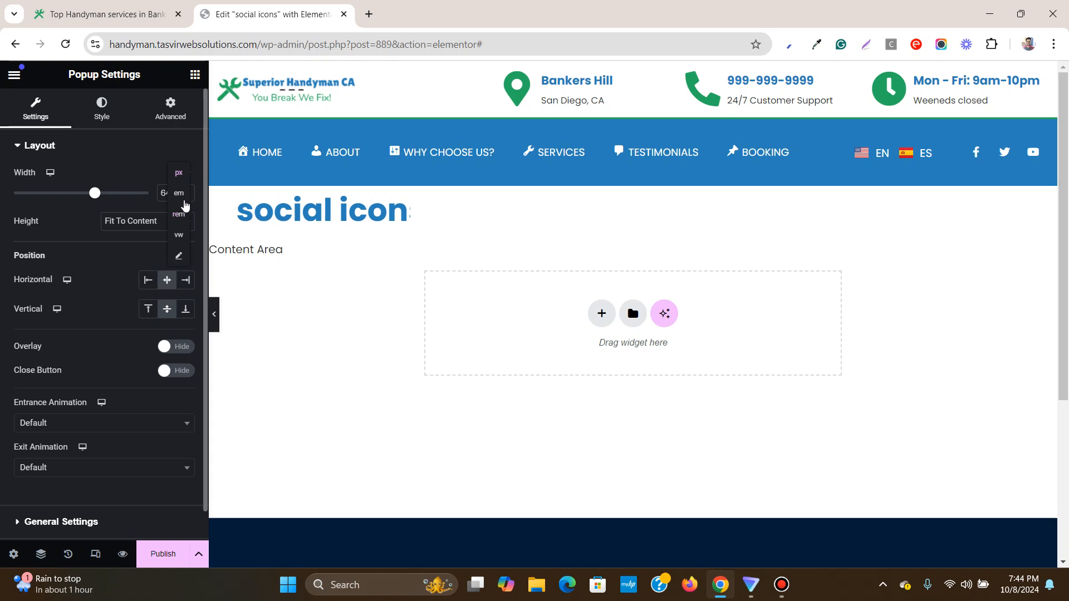
left_click(178, 234)
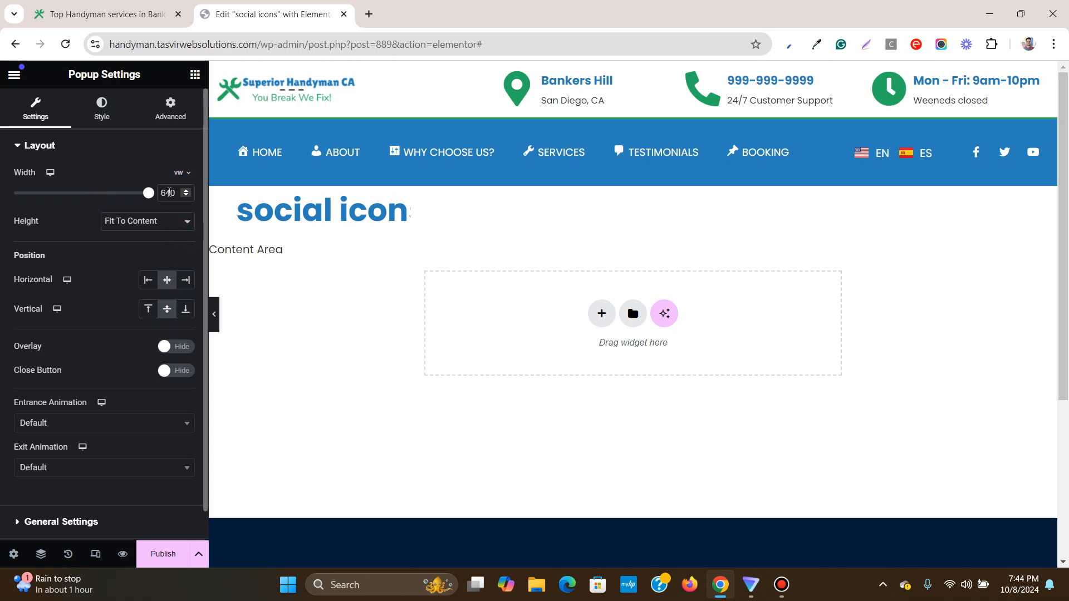
type("1")
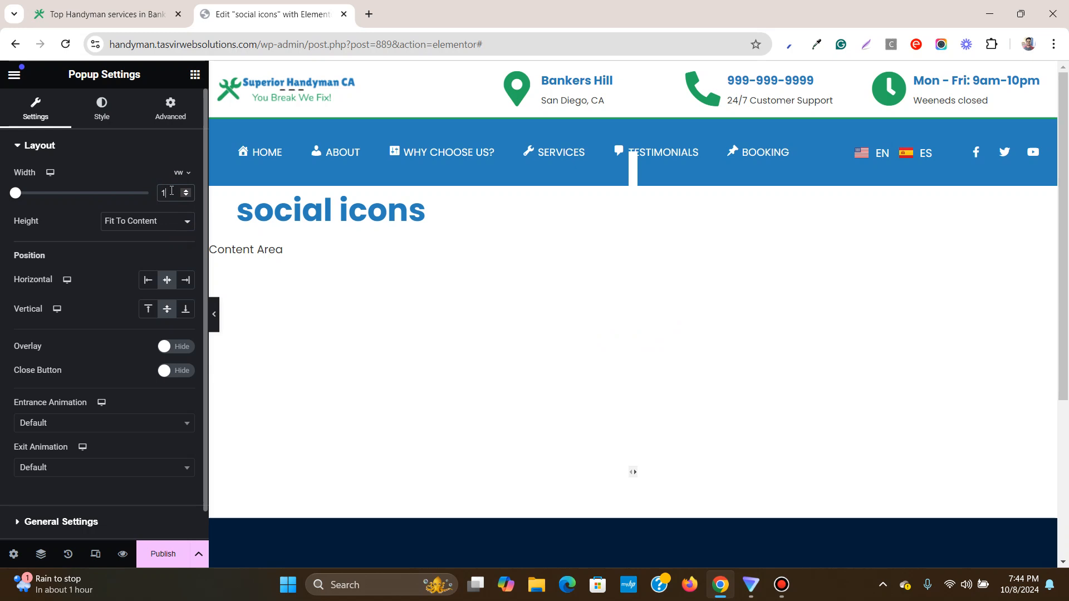
left_click(181, 173)
left_click(178, 194)
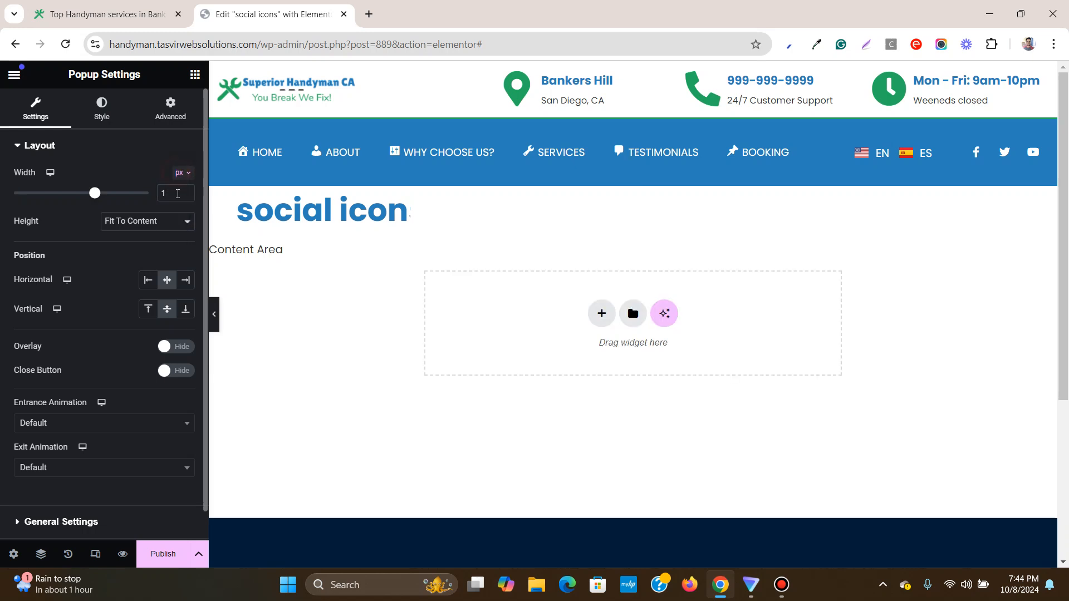
Set the popup's width to 114 px, position it horizontally at the left, and preview it against the page.
left_click(167, 194)
type("6")
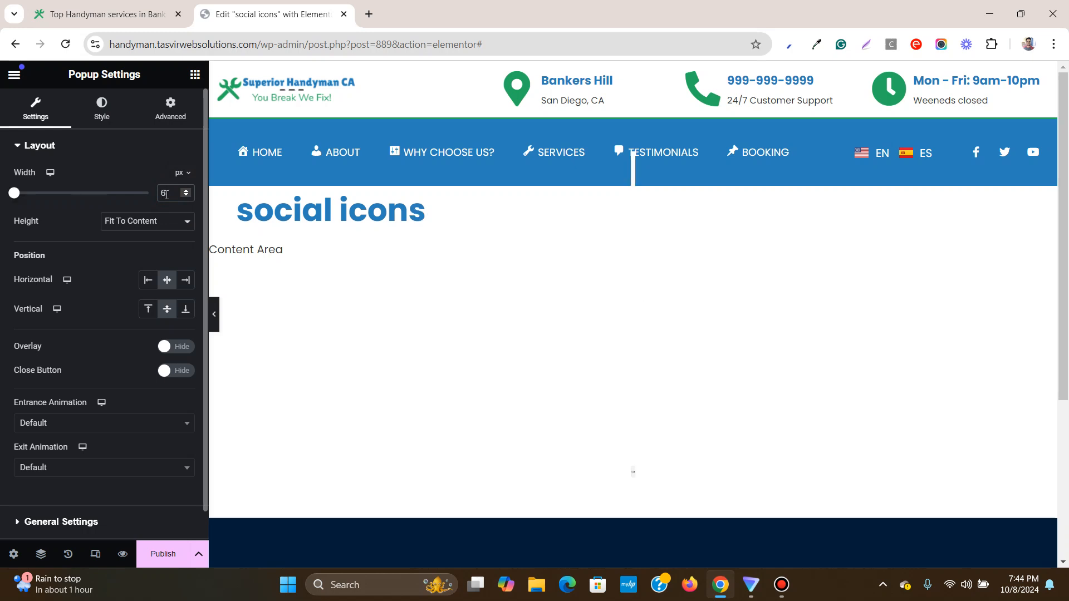
type("0")
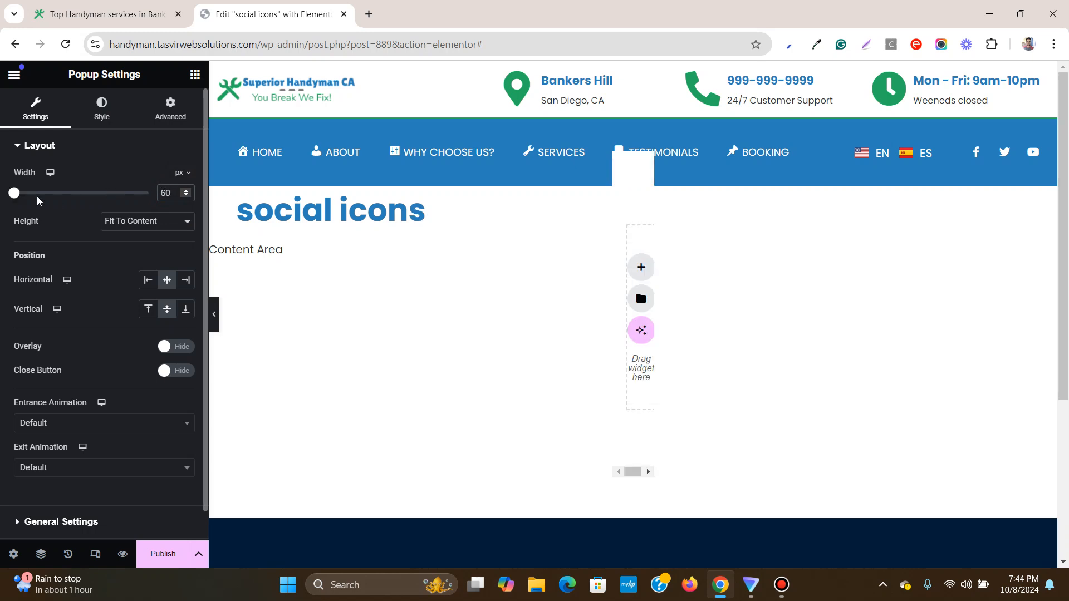
left_click_drag(16, 196, 18, 196)
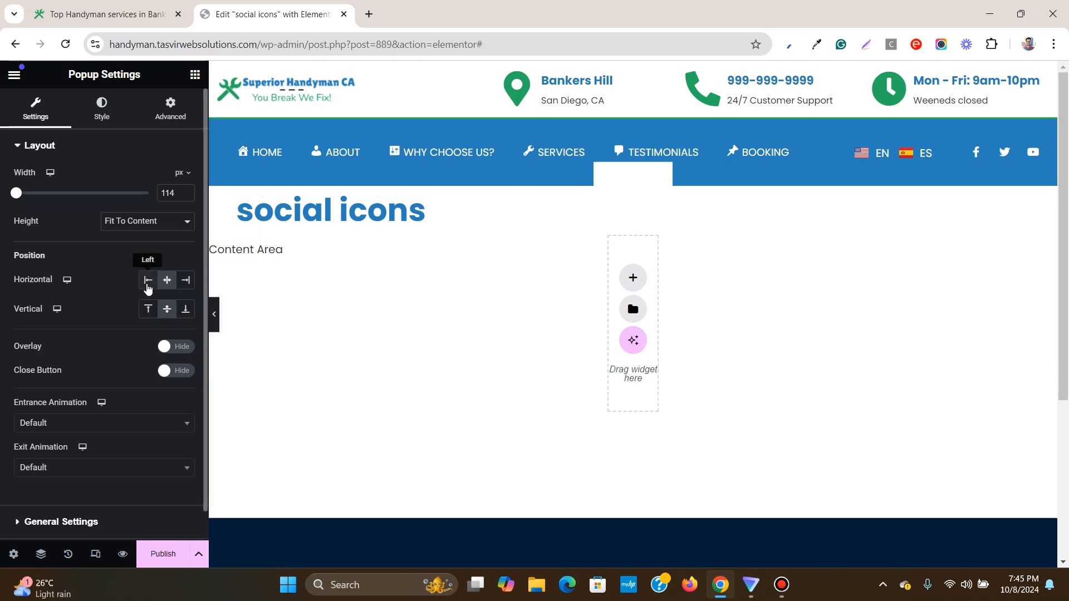
left_click(148, 284)
scroll(571, 368, "down", 3)
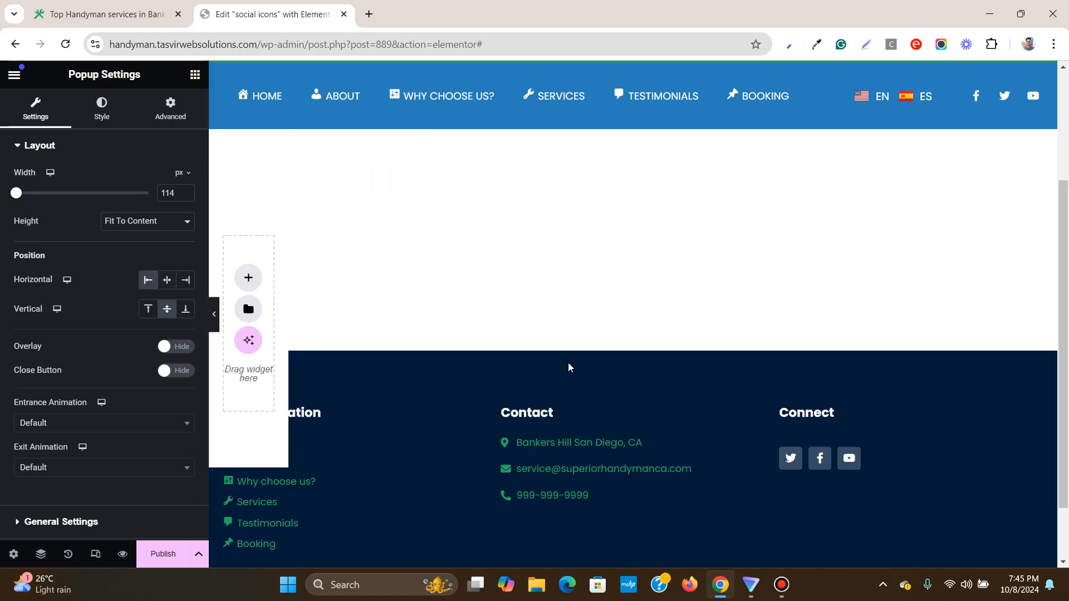
scroll(568, 365, "up", 3)
scroll(568, 368, "down", 3)
scroll(568, 366, "up", 3)
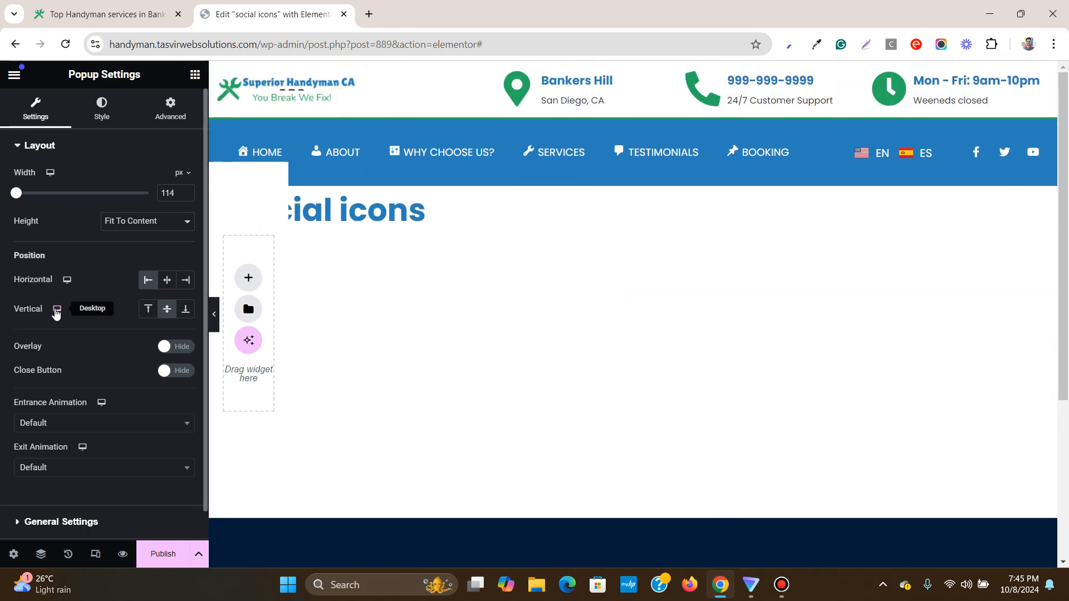
left_click(215, 315)
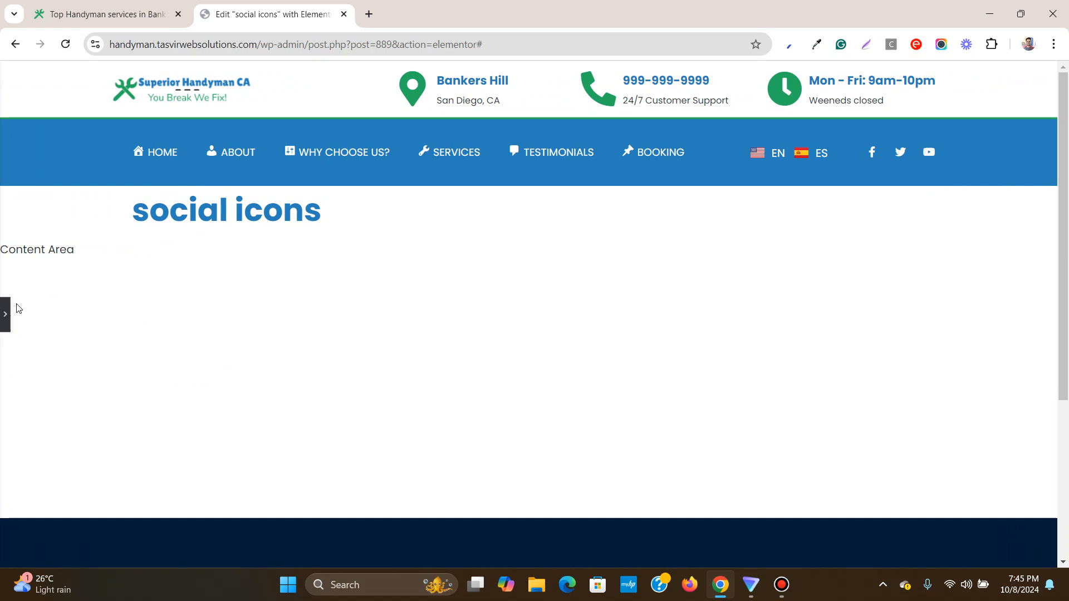
left_click(3, 311)
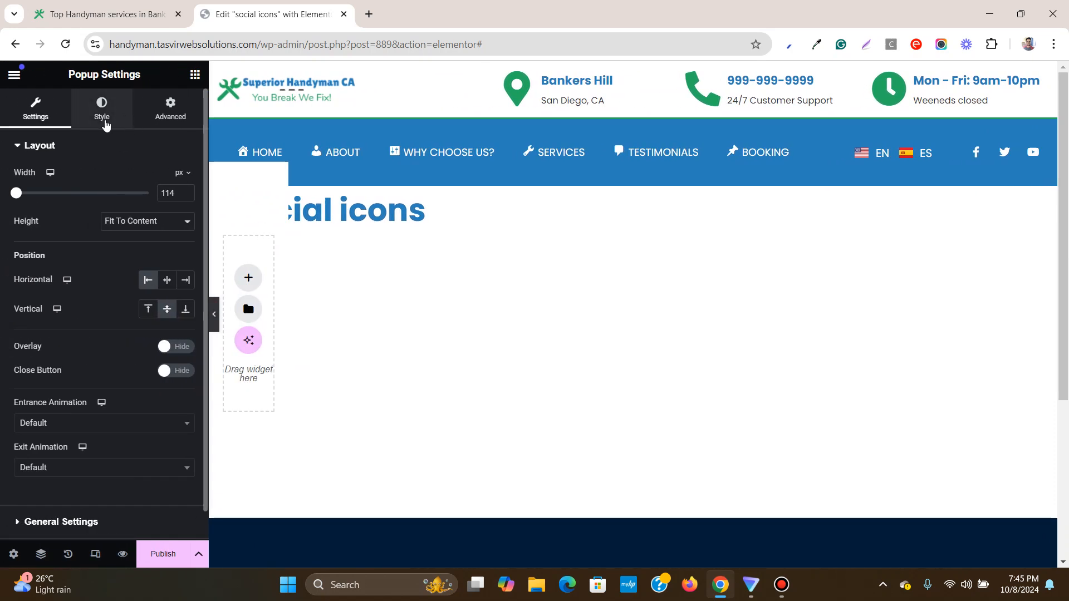
Give the popup a Classic background with a fully transparent color.
left_click(101, 123)
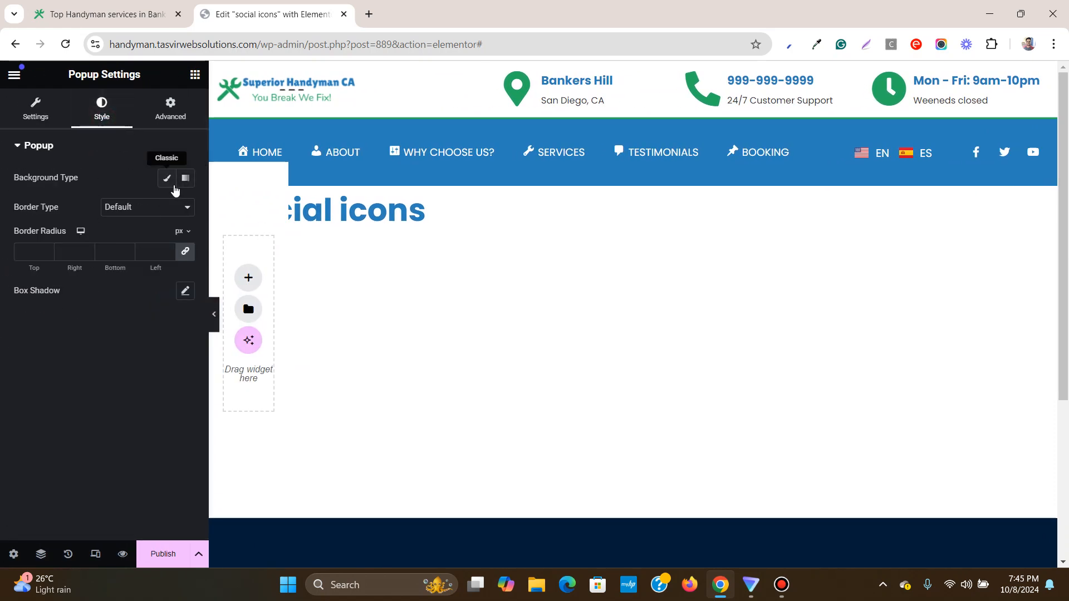
left_click(167, 178)
left_click(185, 208)
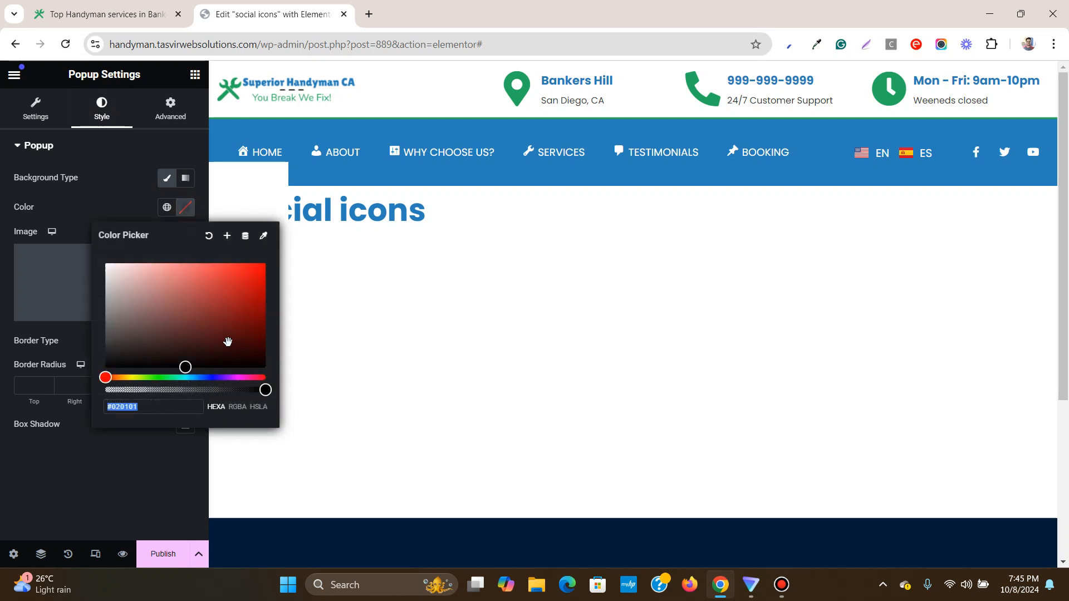
left_click_drag(265, 389, 105, 390)
left_click(119, 202)
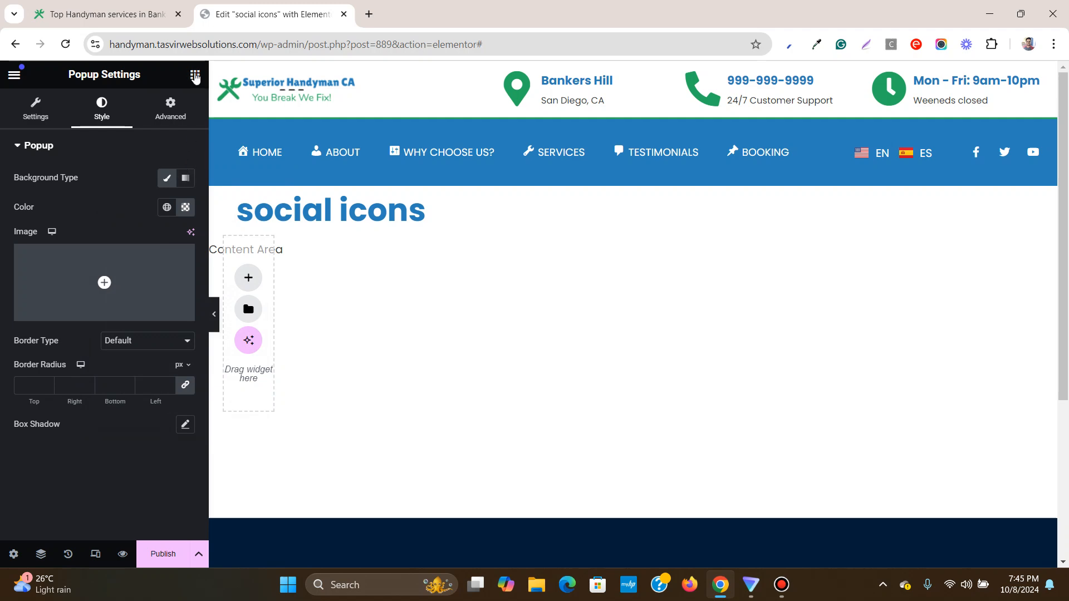
Find the Social Icons widget, add it to the popup's empty container, and align its icons left.
left_click(195, 75)
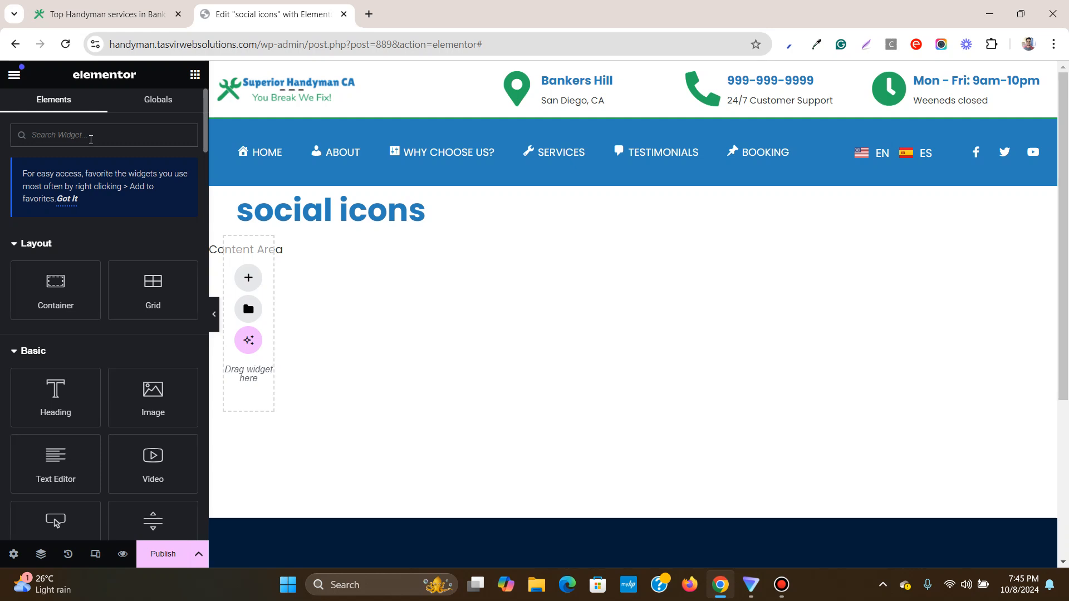
left_click(91, 139)
type("s")
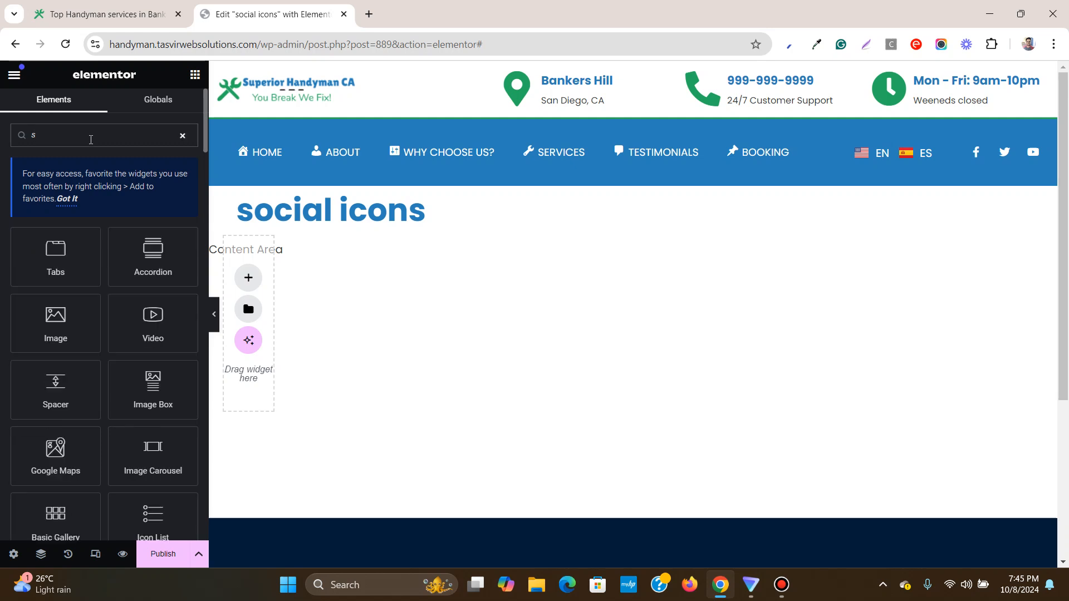
type("d")
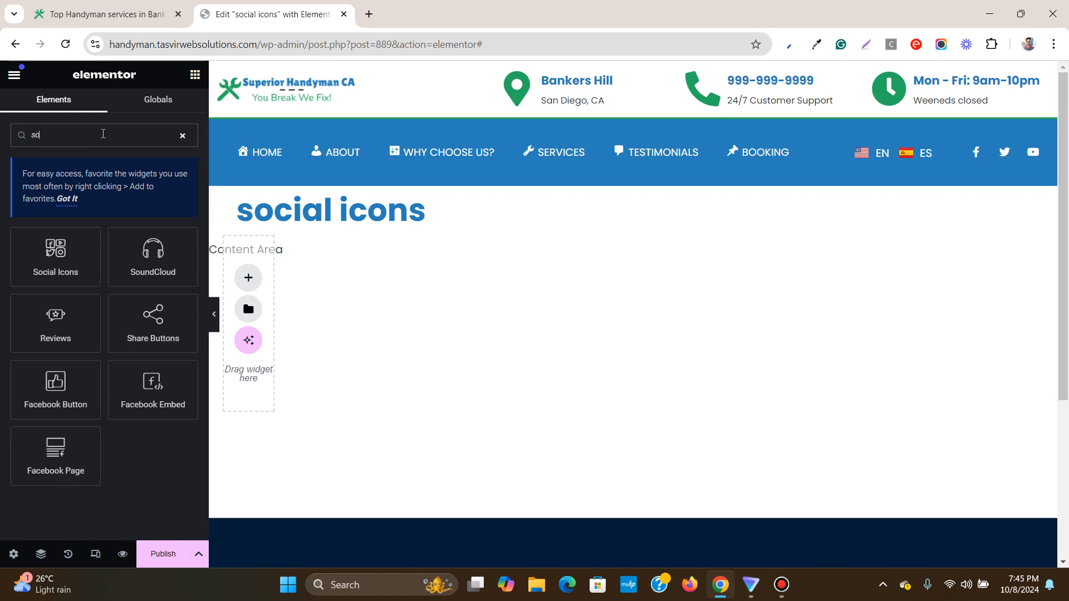
left_click_drag(45, 262, 253, 296)
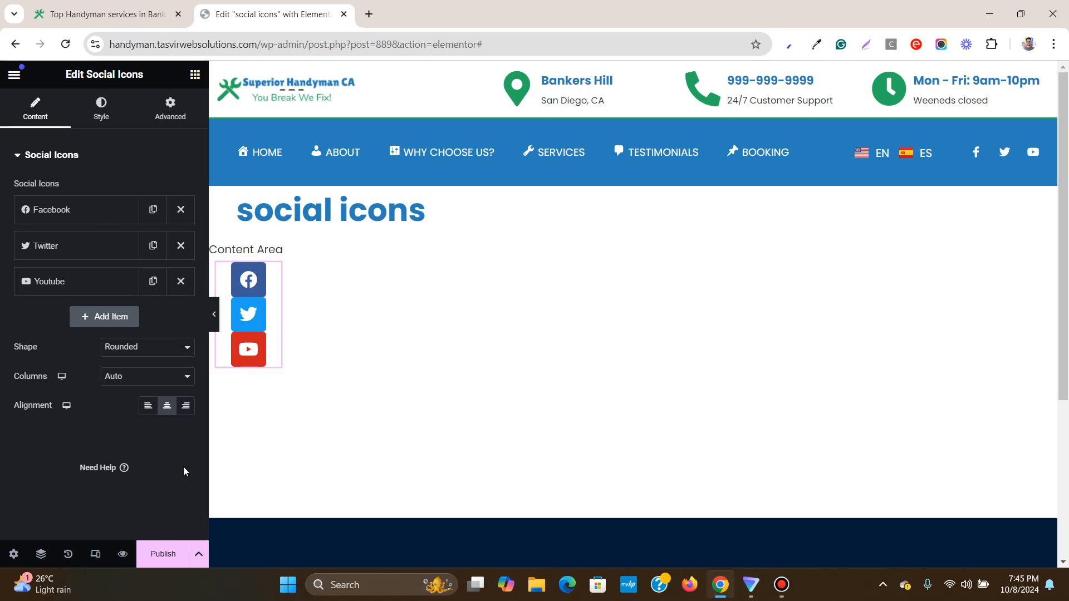
left_click(154, 408)
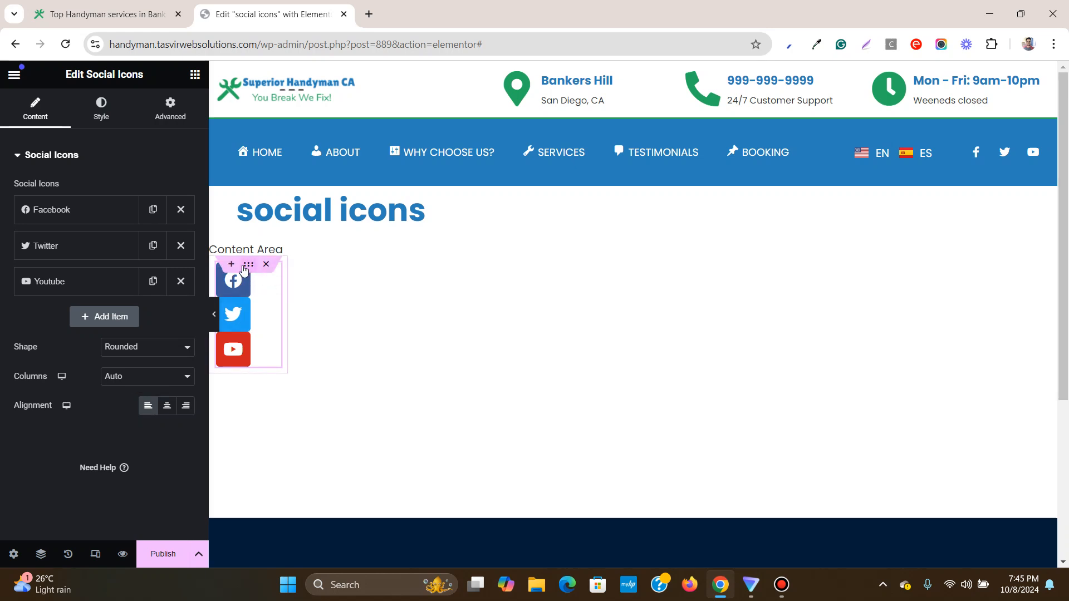
Reduce the popup's width to 80 px in the popup layout settings.
left_click(14, 555)
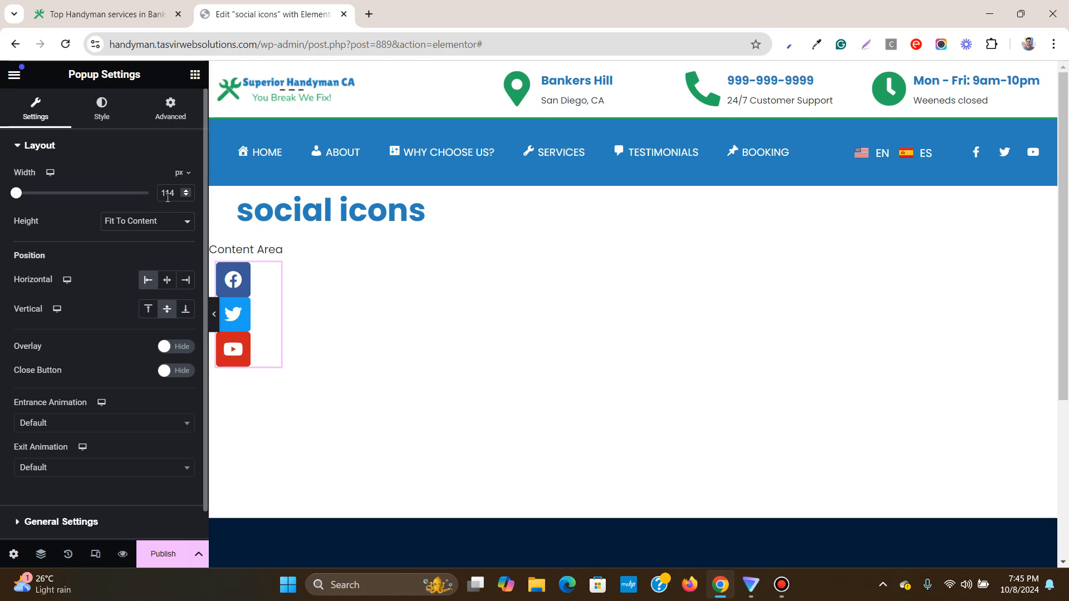
left_click(185, 196)
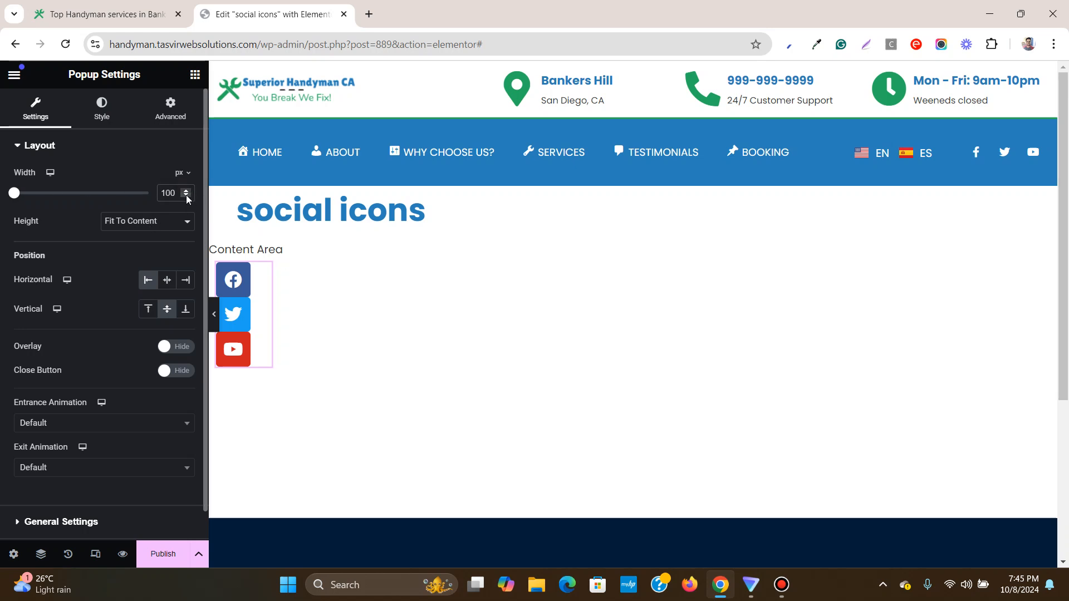
left_click(187, 197)
left_click(170, 194)
double_click(170, 195)
type("90")
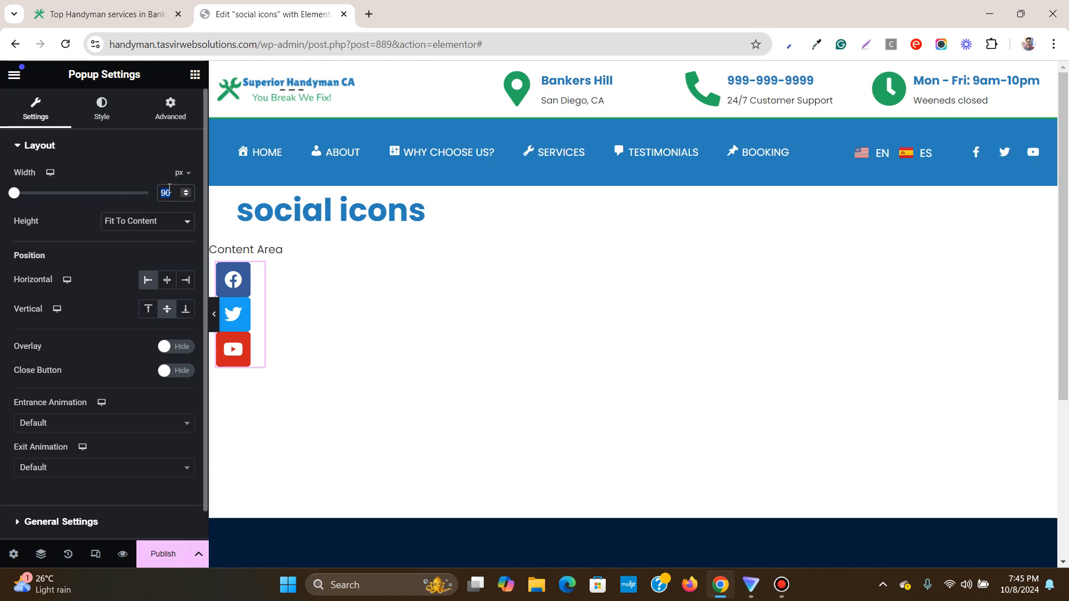
type("80")
Add a new item to the Social Icons widget and give it the WhatsApp icon from the icon library.
mouse_move(251, 273)
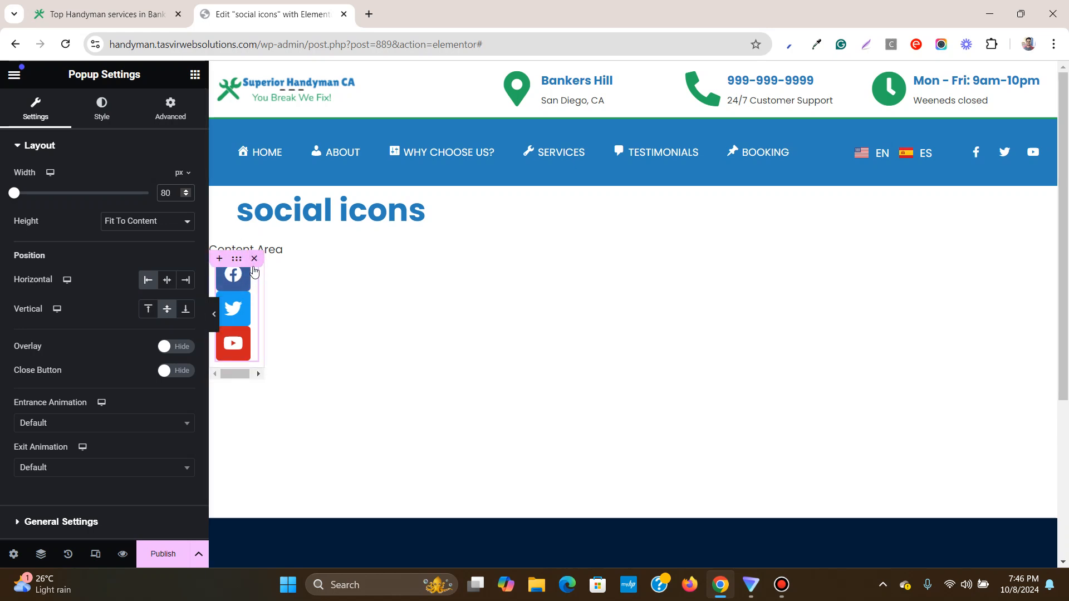
left_click(250, 273)
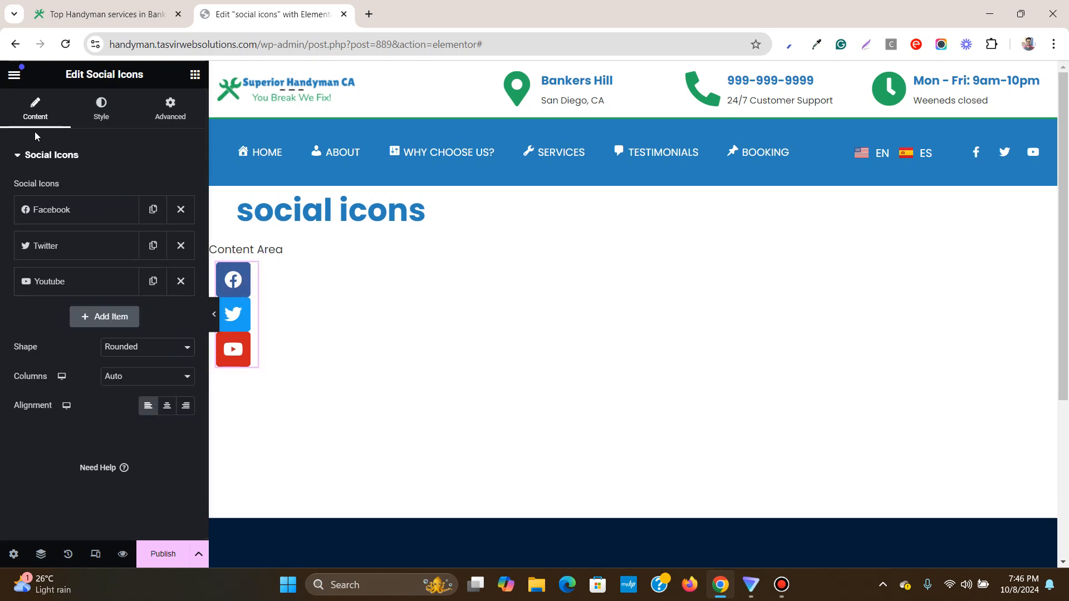
left_click(99, 325)
left_click(112, 318)
left_click(113, 318)
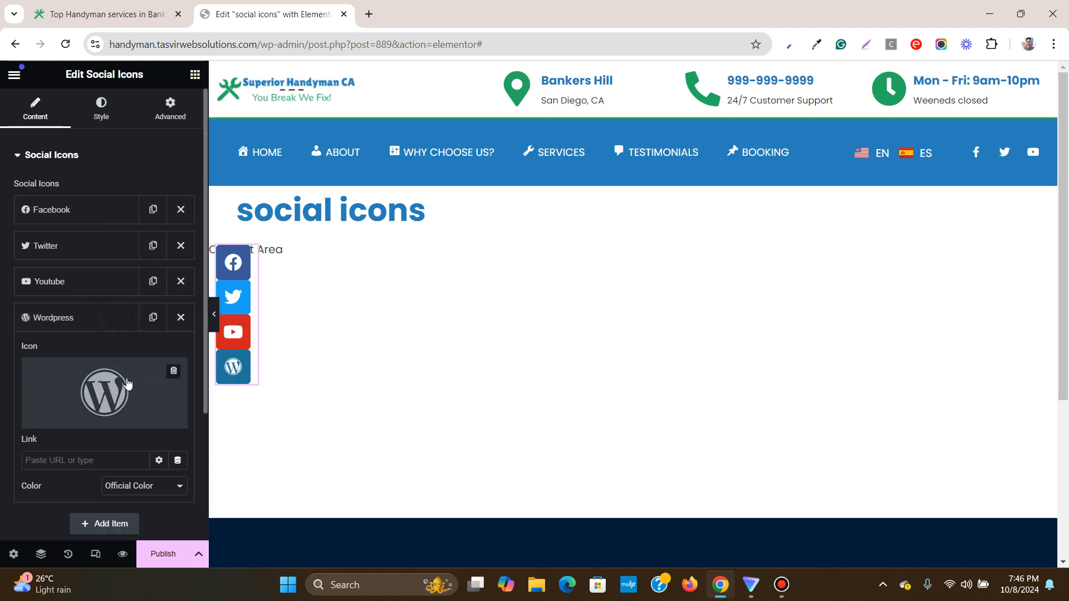
left_click(127, 384)
left_click(480, 129)
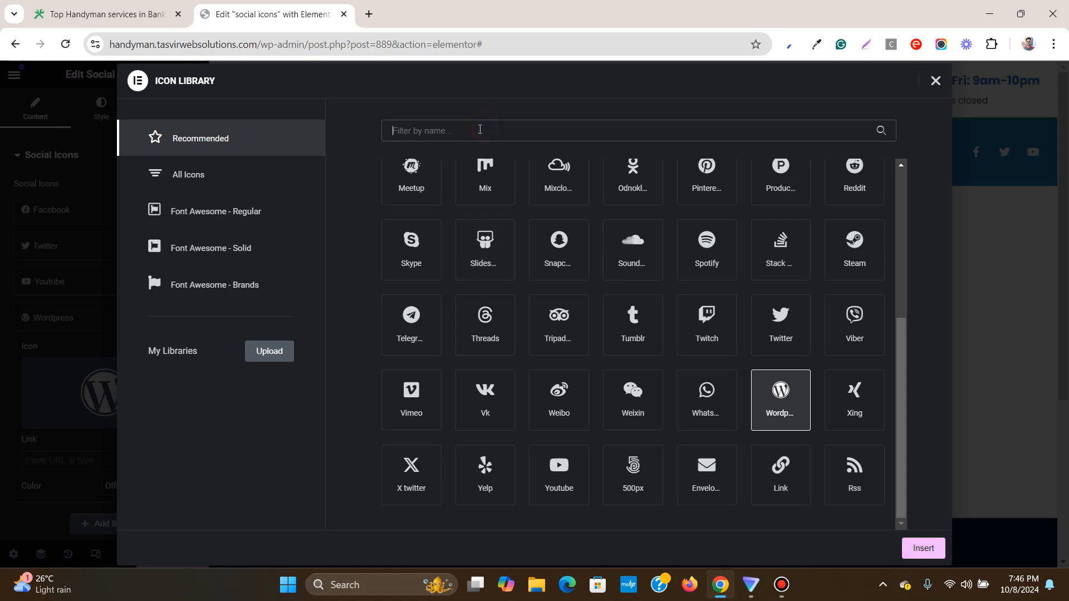
type("wh")
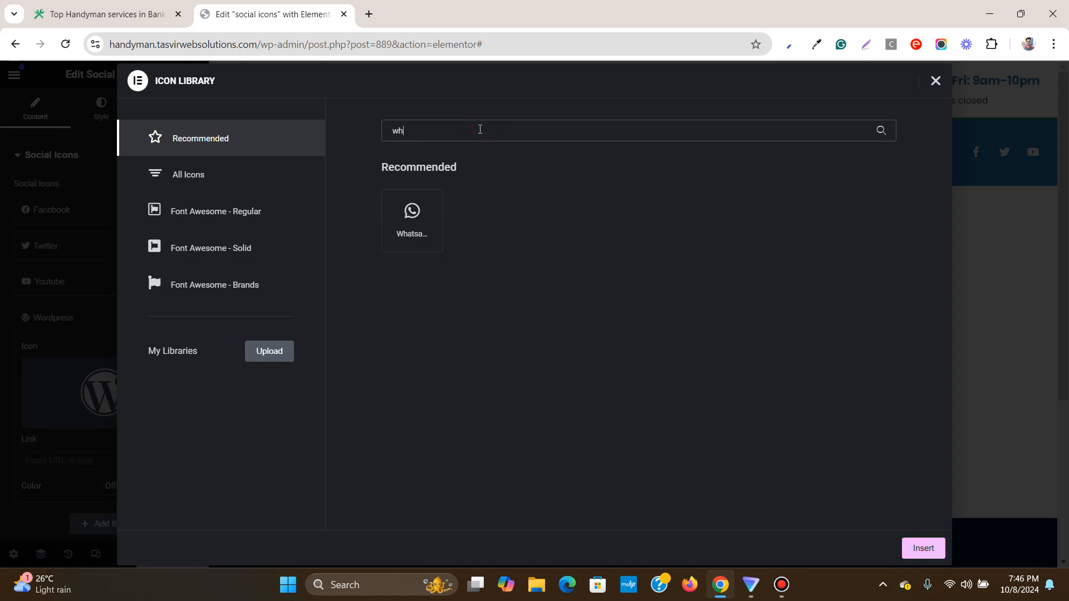
left_click(412, 222)
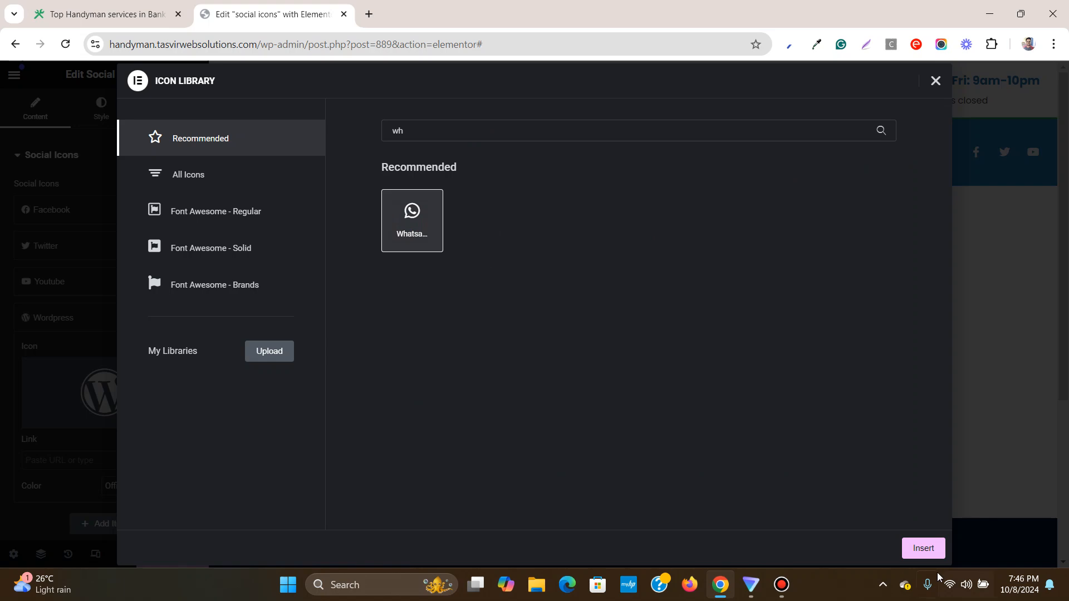
left_click(924, 548)
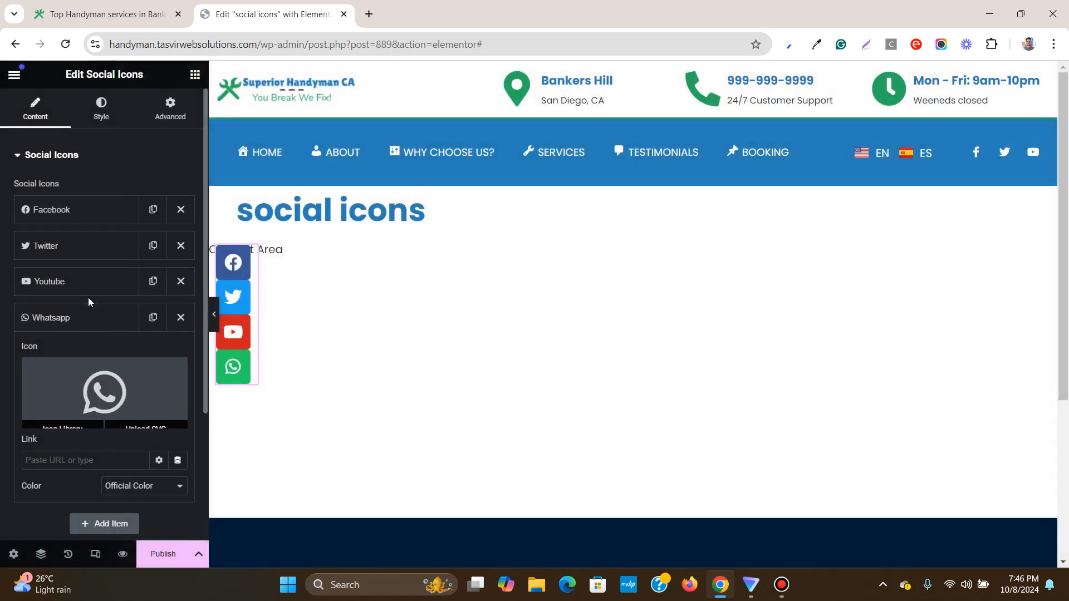
left_click(90, 327)
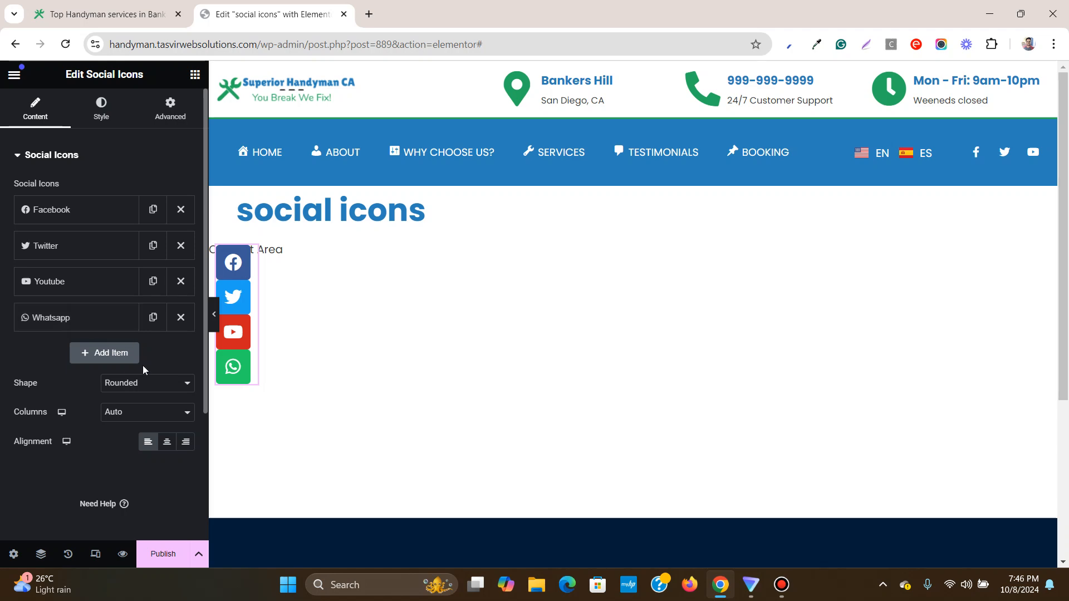
Add an item with the X Twitter icon to the social icons list and remove the old Twitter item.
left_click(126, 360)
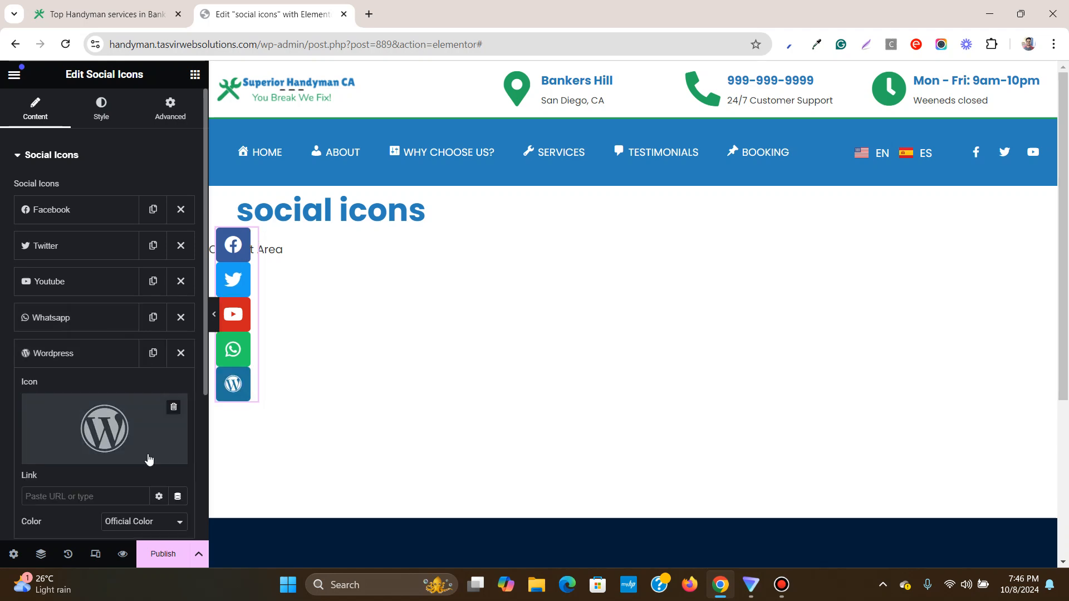
left_click(137, 417)
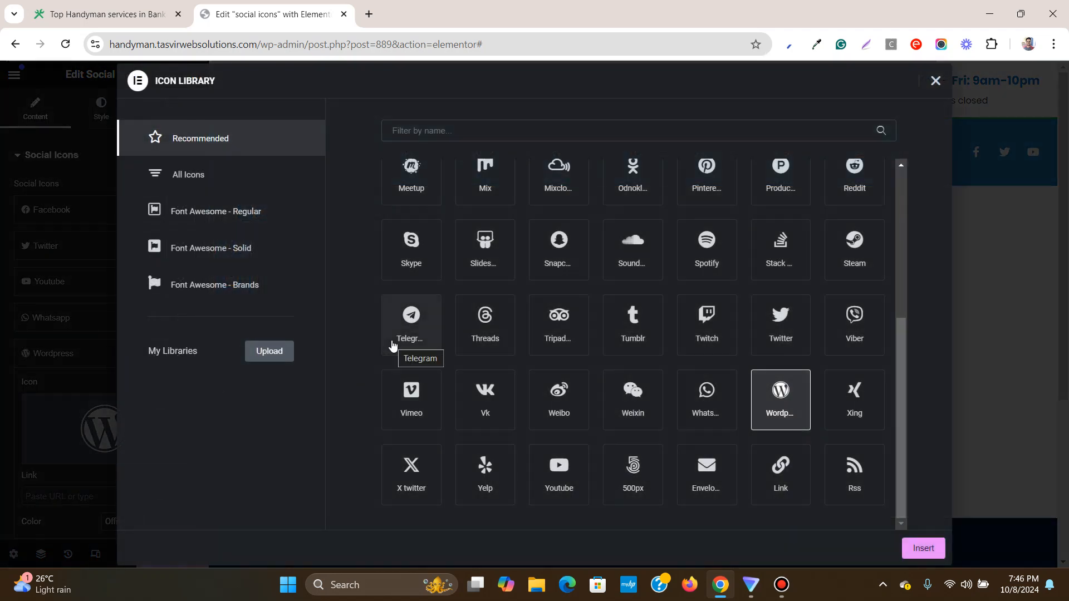
left_click(423, 495)
left_click(924, 547)
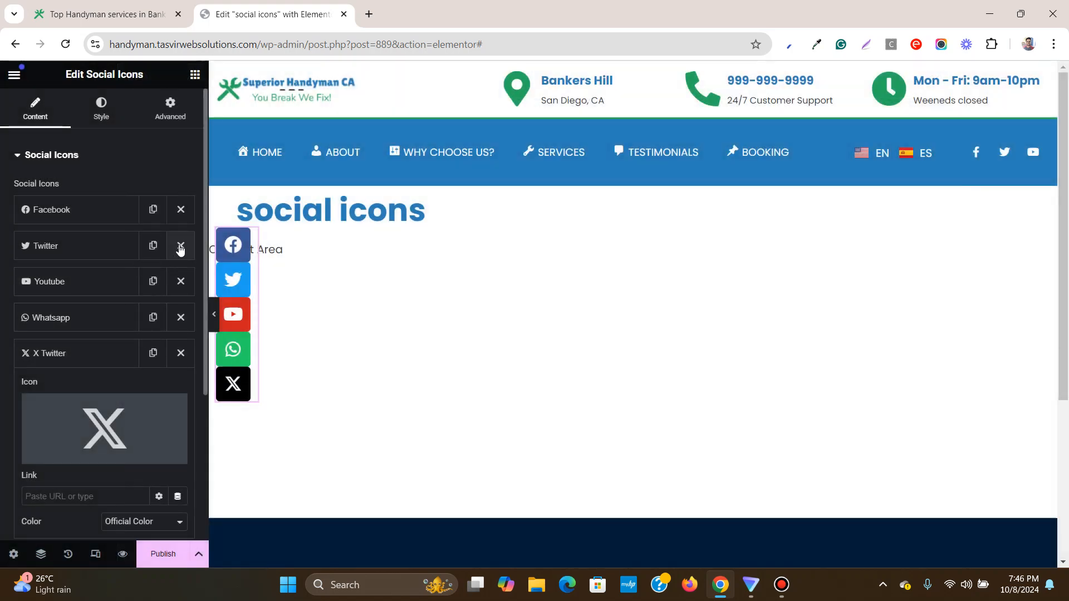
left_click(181, 247)
left_click(88, 316)
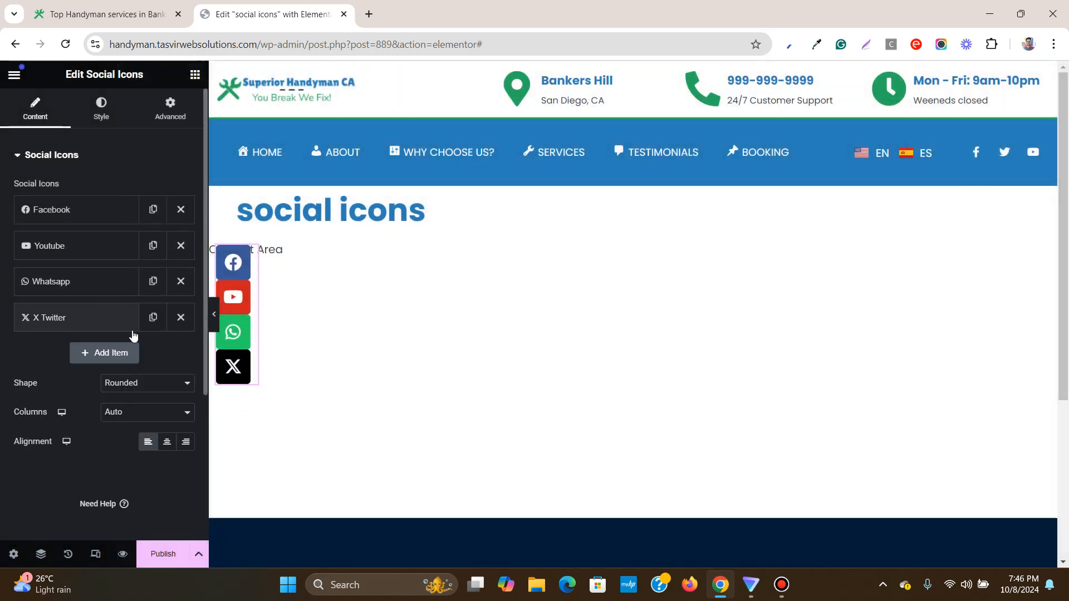
Add another item to the social icons list and give it the Pinterest icon from the icon library.
left_click(127, 353)
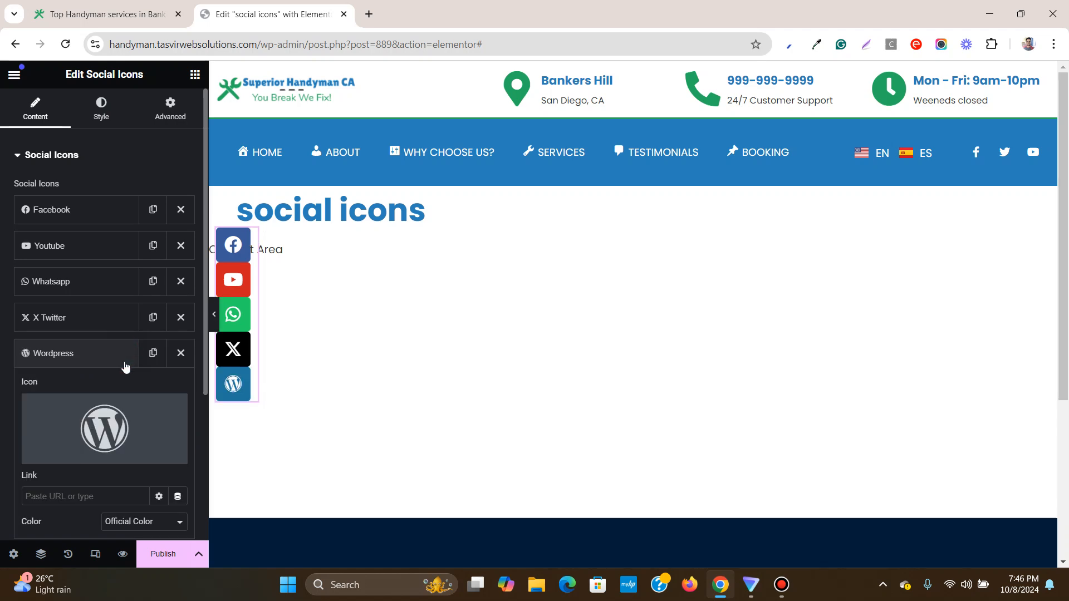
left_click(105, 442)
type("pin")
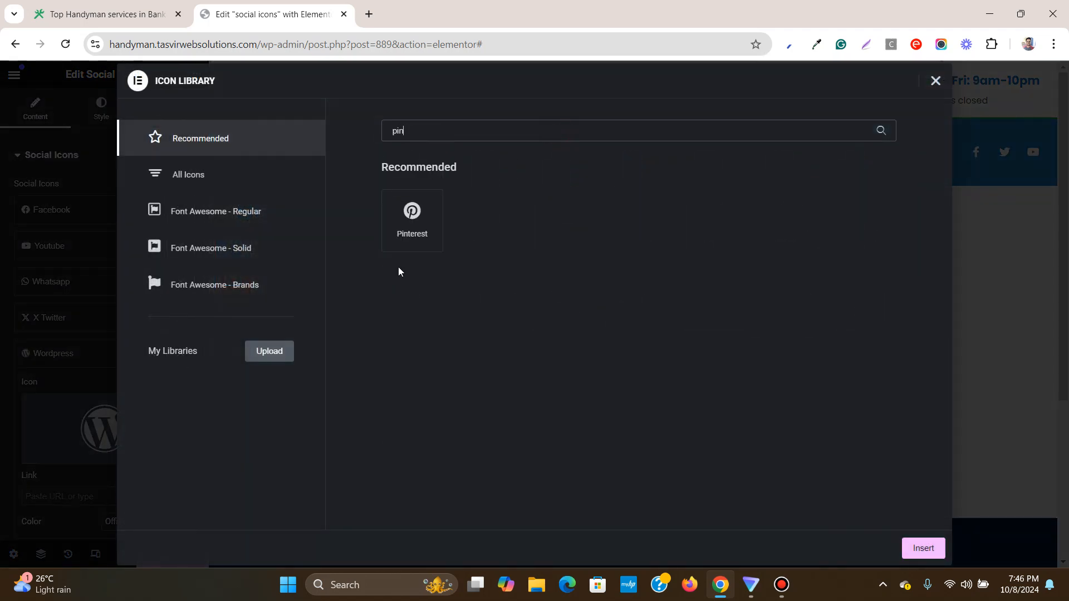
left_click(390, 235)
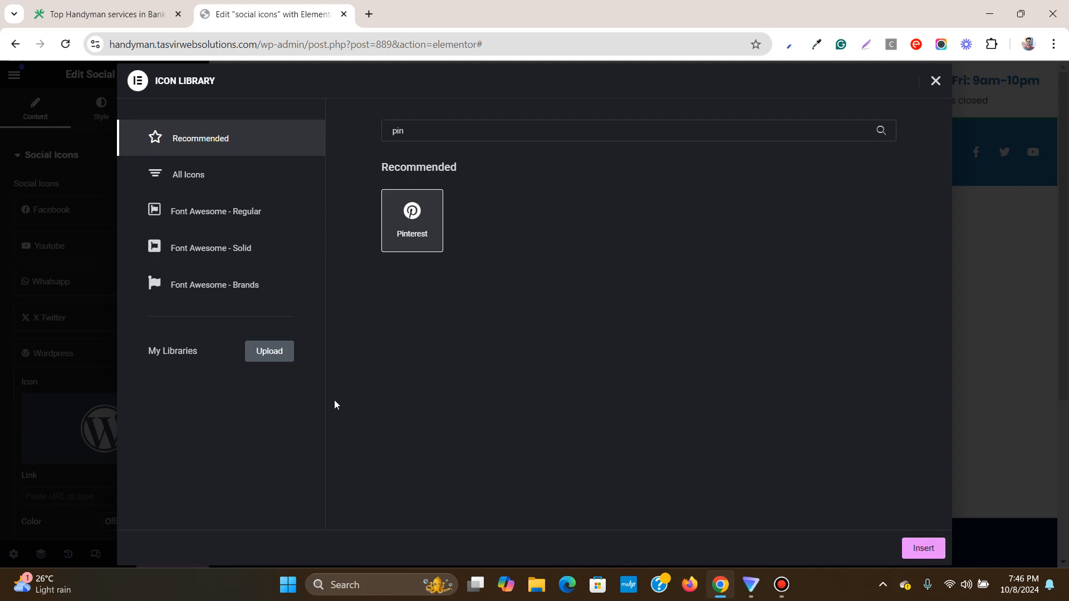
left_click(920, 549)
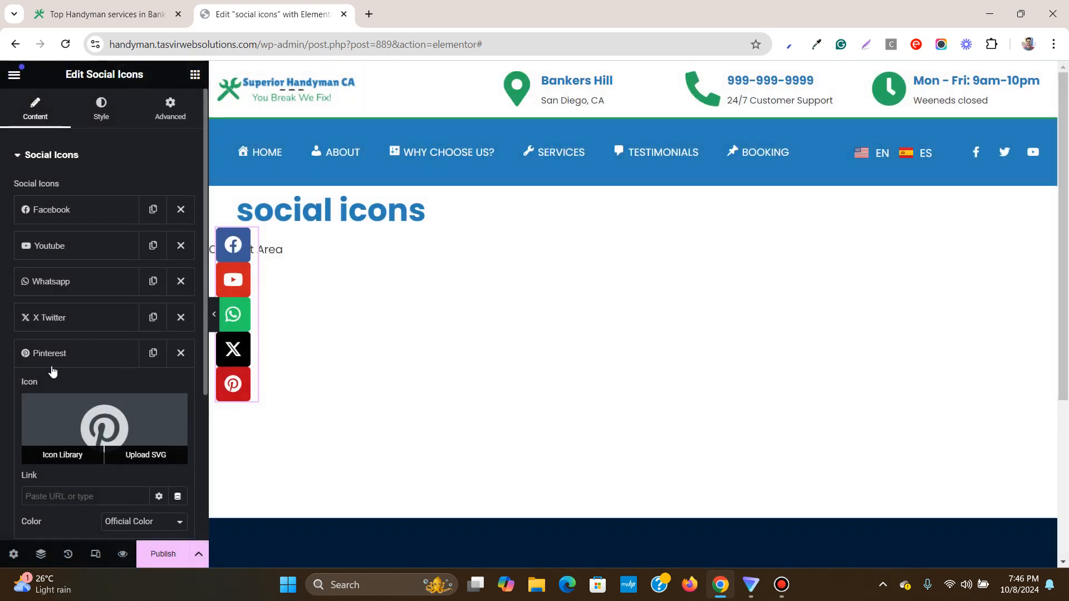
left_click(42, 354)
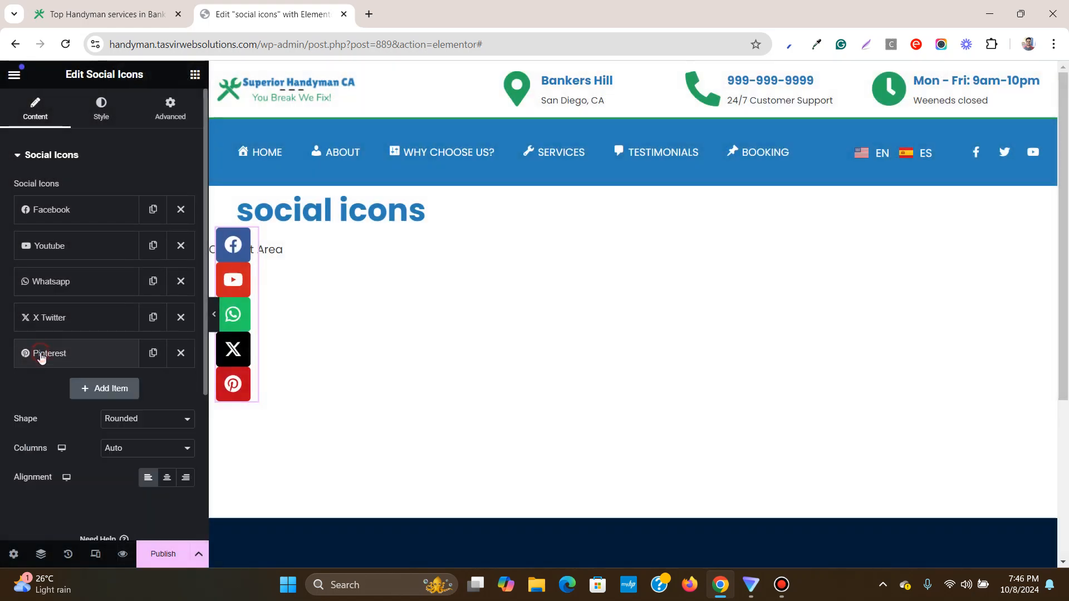
Style the social icons with 0 px spacing, a 10 px rows gap, 20 px size and 0.5 em padding.
left_click(101, 109)
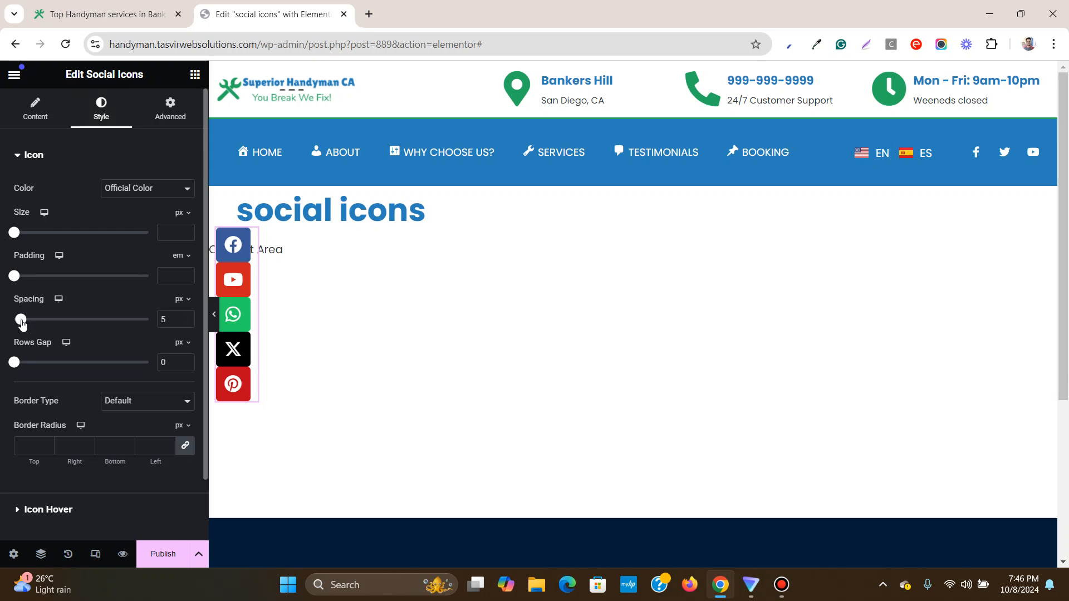
left_click_drag(22, 326, 30, 371)
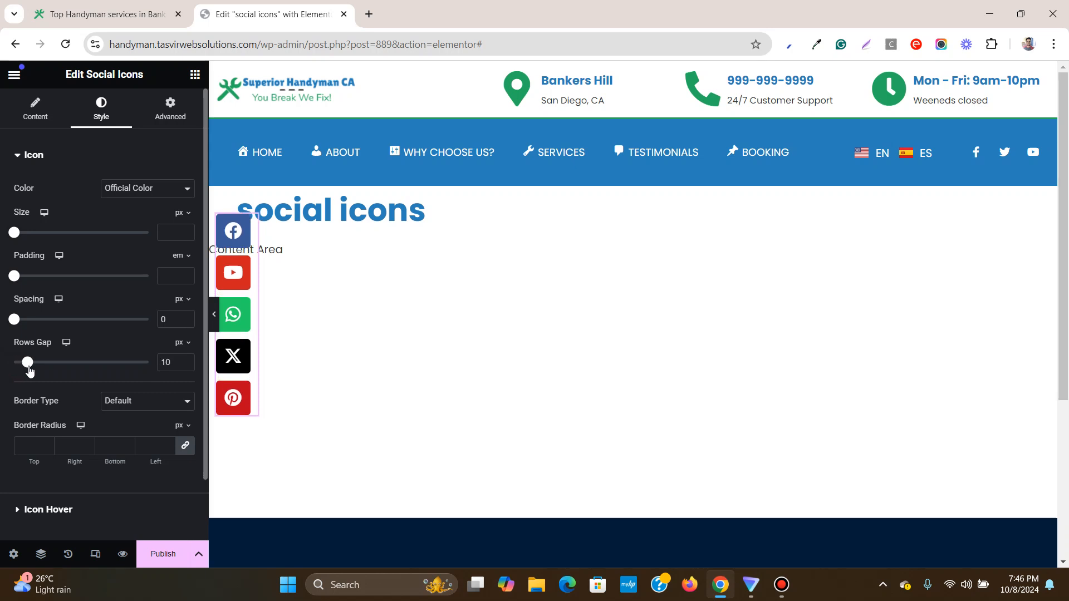
left_click(176, 236)
type("20")
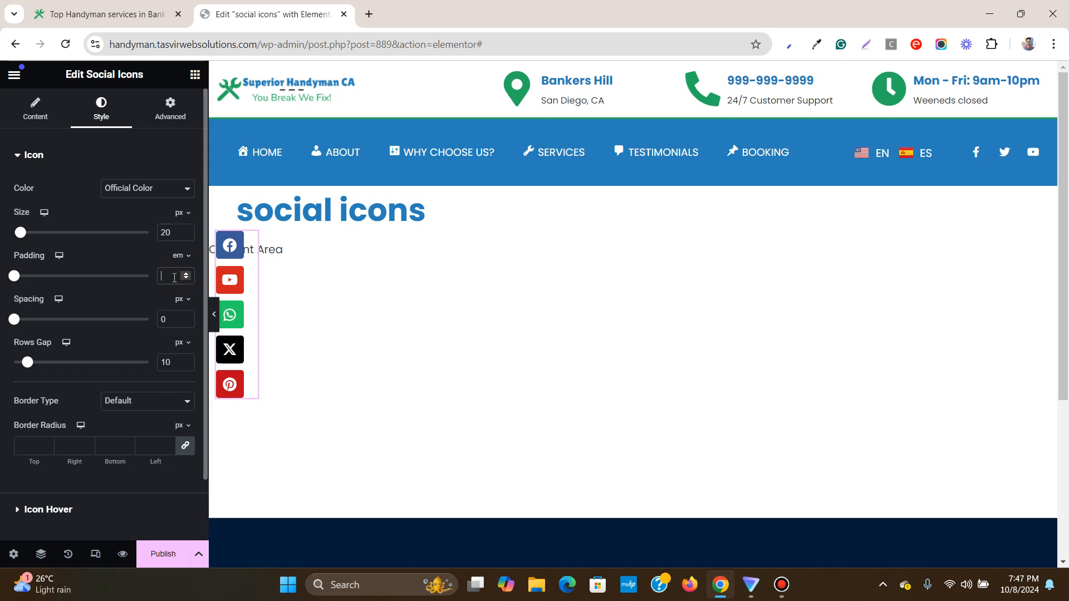
left_click(174, 277)
type("0")
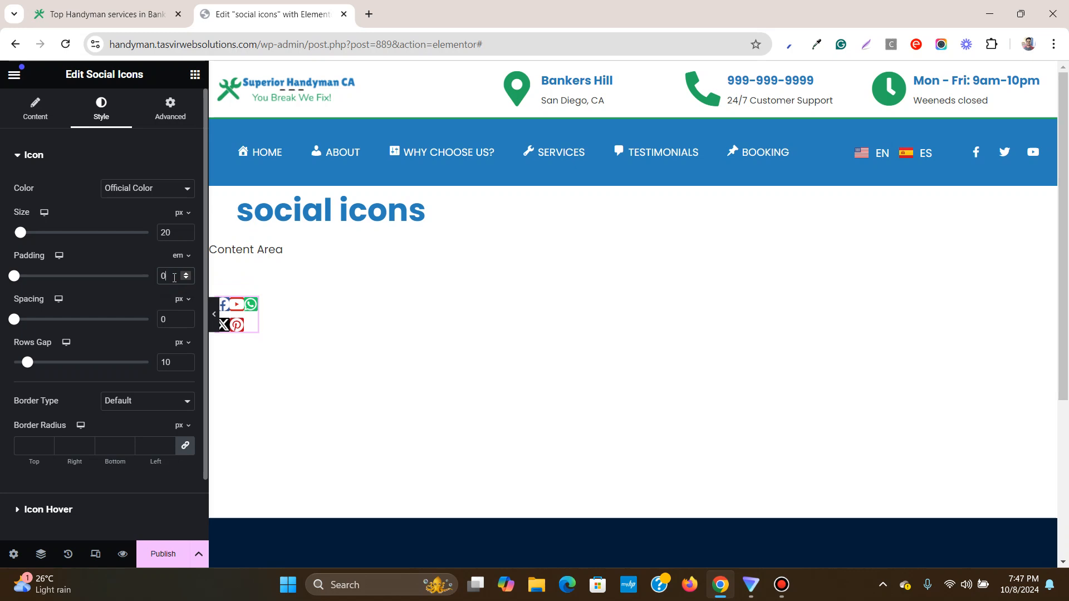
type(".5")
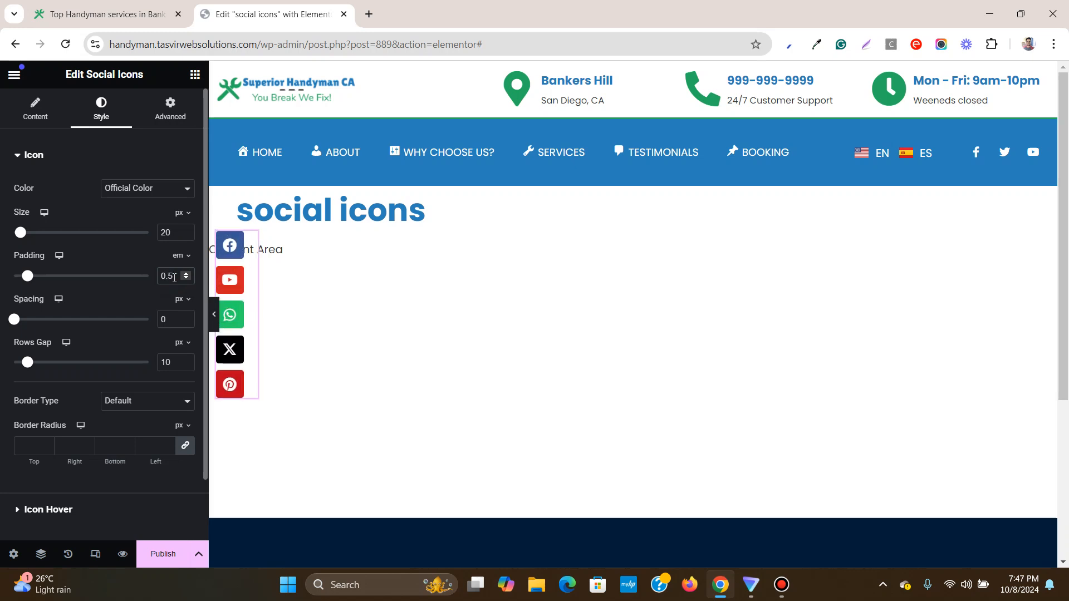
Preview the page without the editing panel and check how the icon bar behaves while the page scrolls.
left_click(214, 314)
scroll(380, 289, "down", 4)
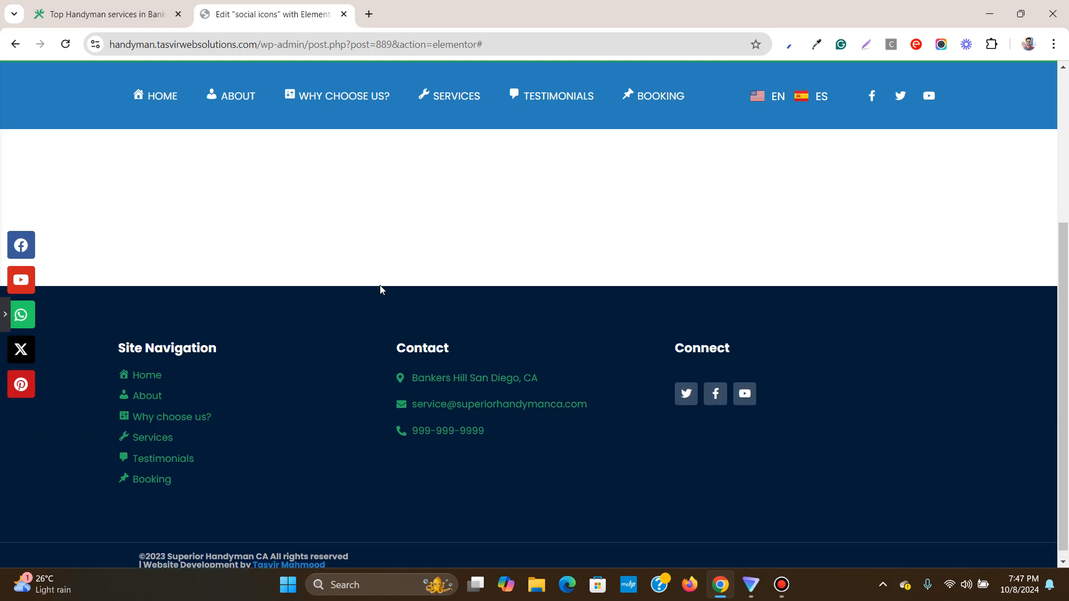
scroll(381, 289, "up", 4)
scroll(380, 289, "down", 4)
scroll(380, 289, "up", 4)
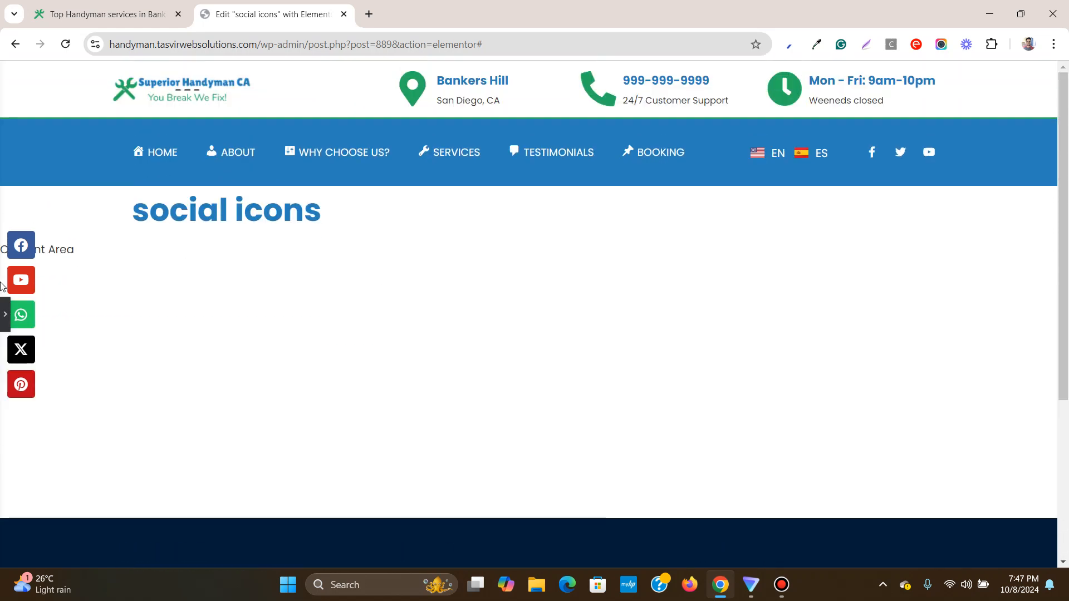
left_click(3, 311)
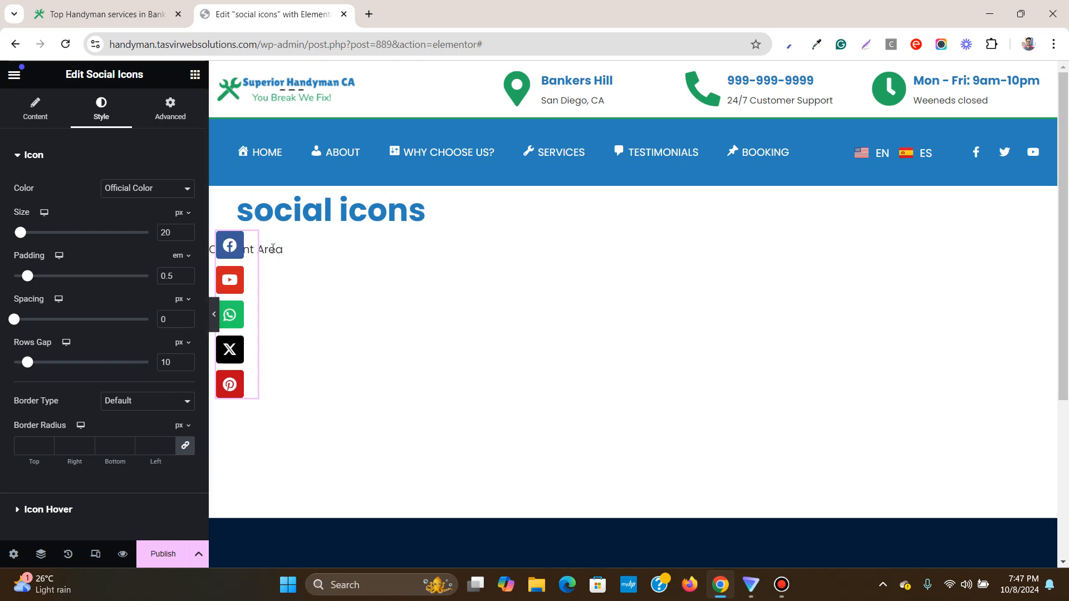
key("Delete")
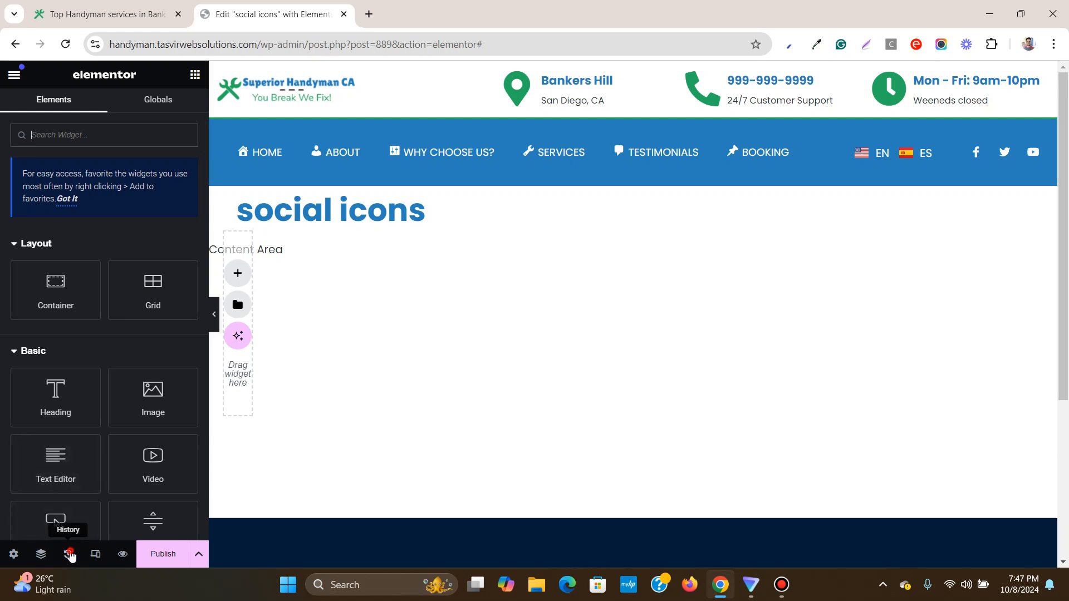
left_click(67, 554)
left_click(140, 180)
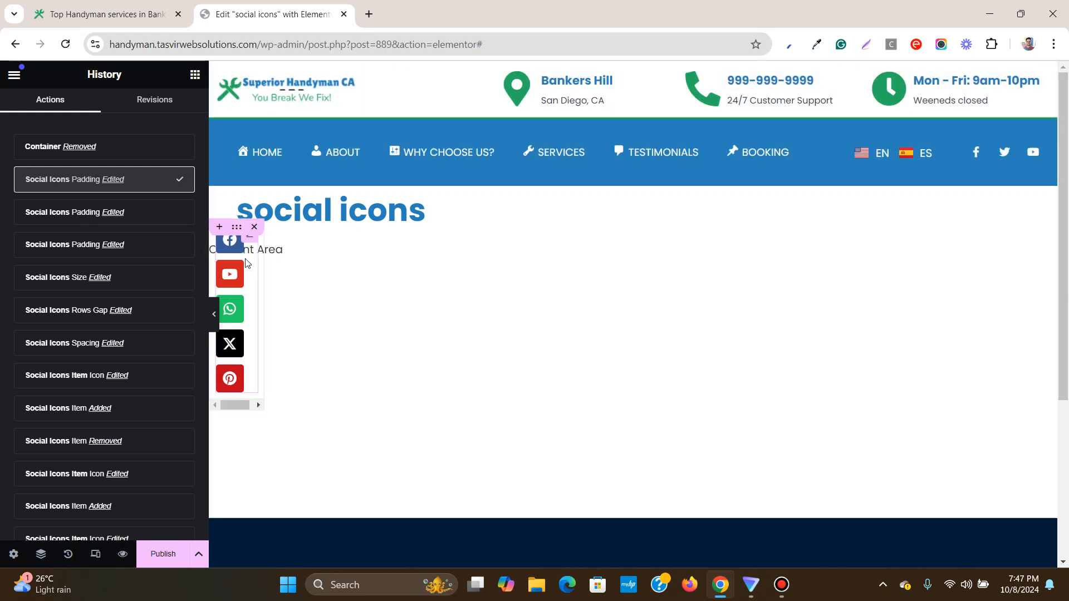
Reopen the Social Icons widget's content settings and expand the Facebook item.
left_click(249, 241)
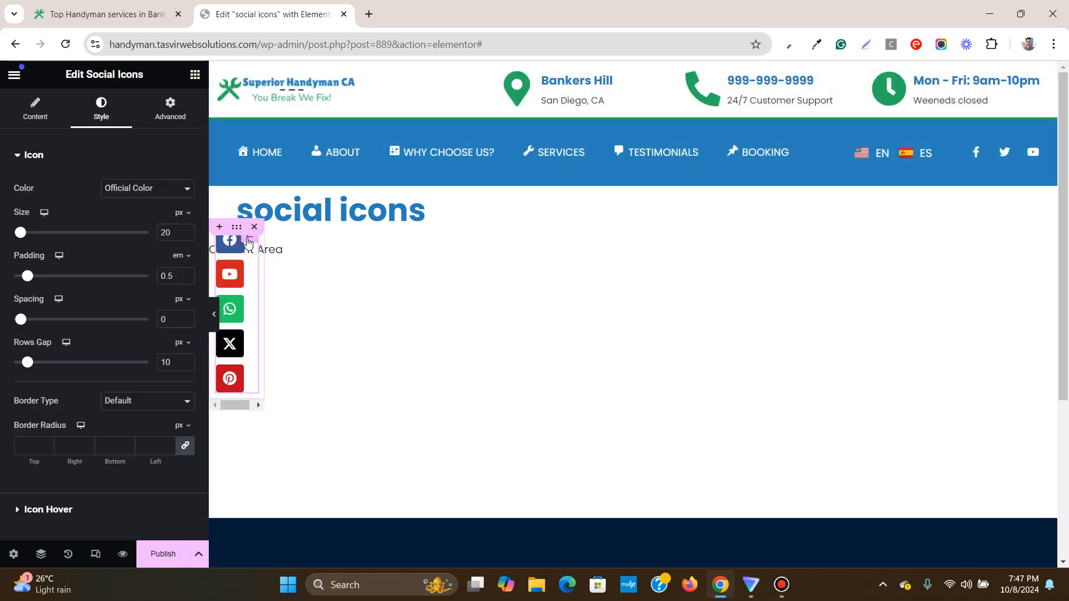
left_click(50, 109)
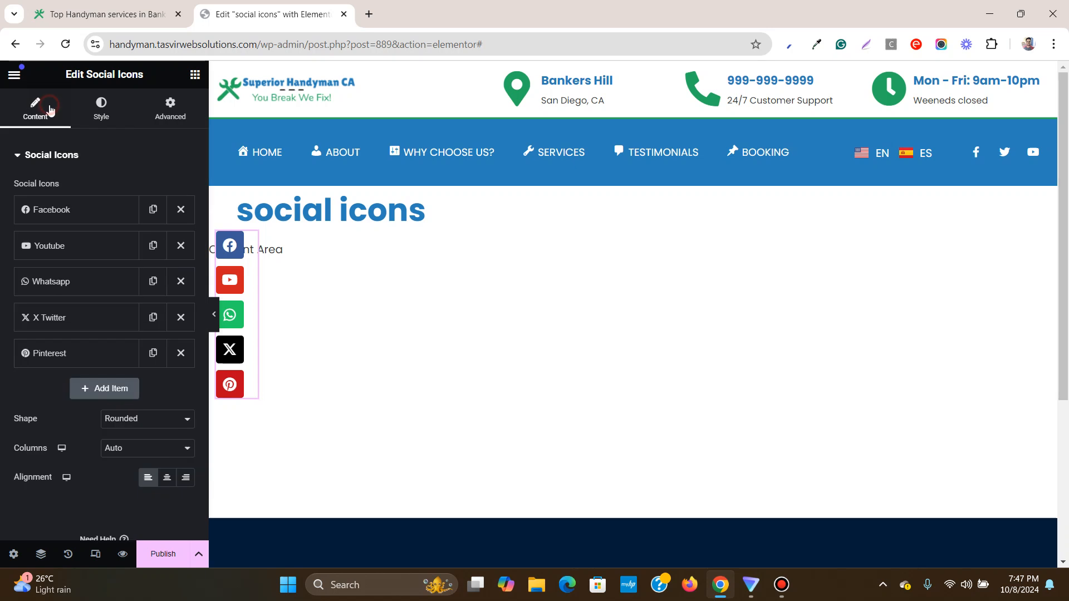
left_click(82, 214)
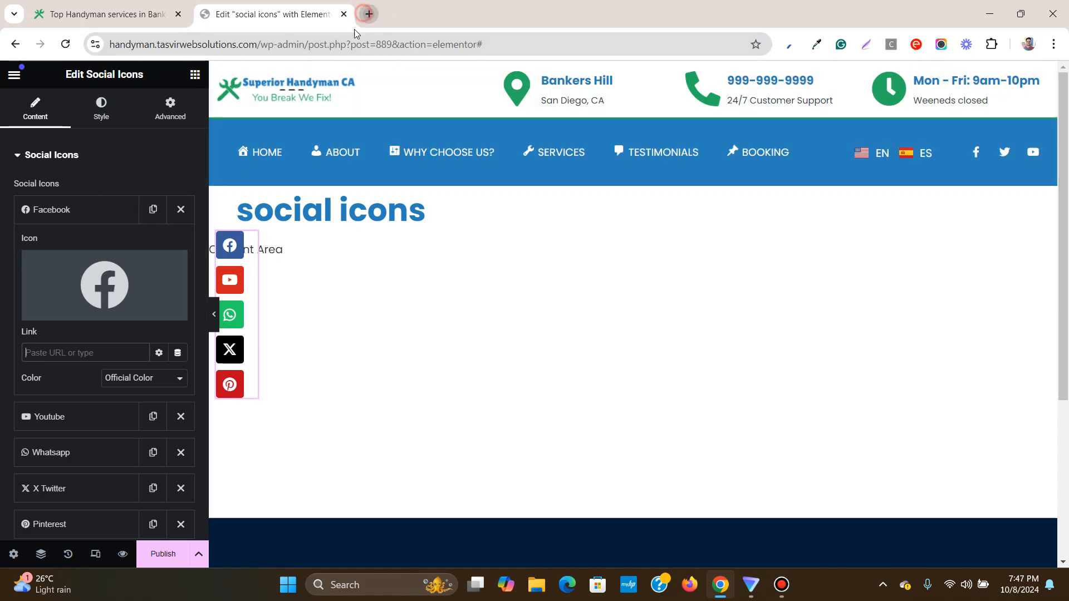
Open facebook.com in a new browser tab, copy its address and close that tab.
left_click(368, 13)
type("fa")
key("Return")
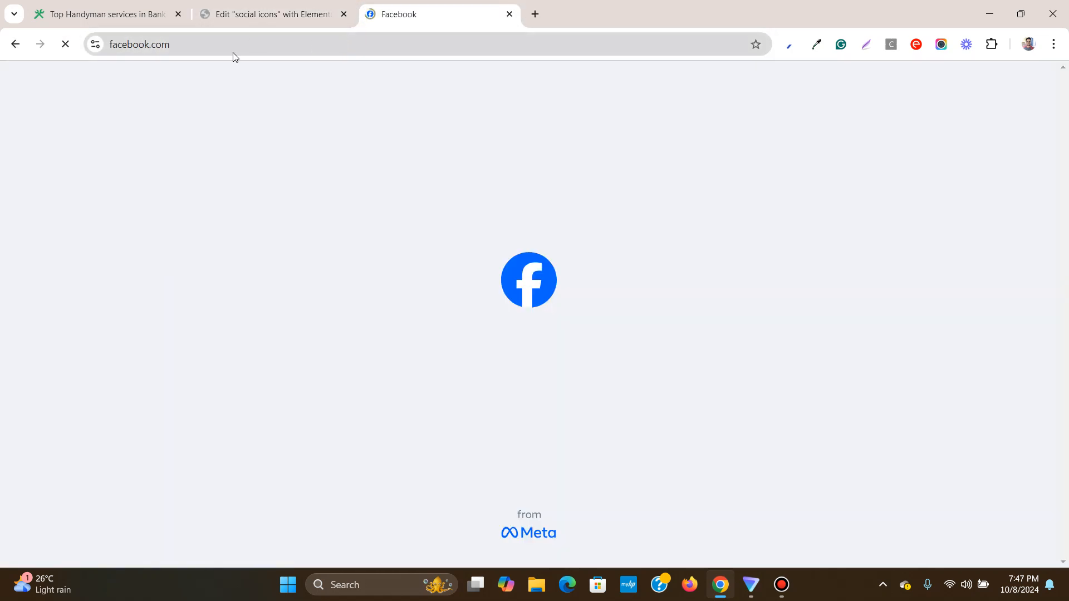
left_click(233, 46)
right_click(233, 46)
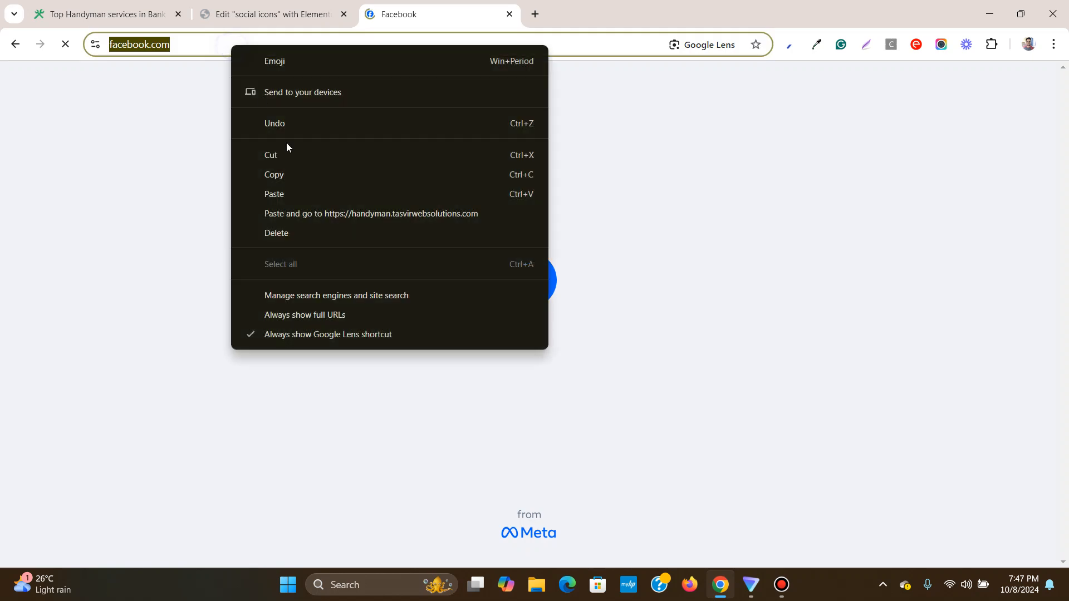
left_click(297, 176)
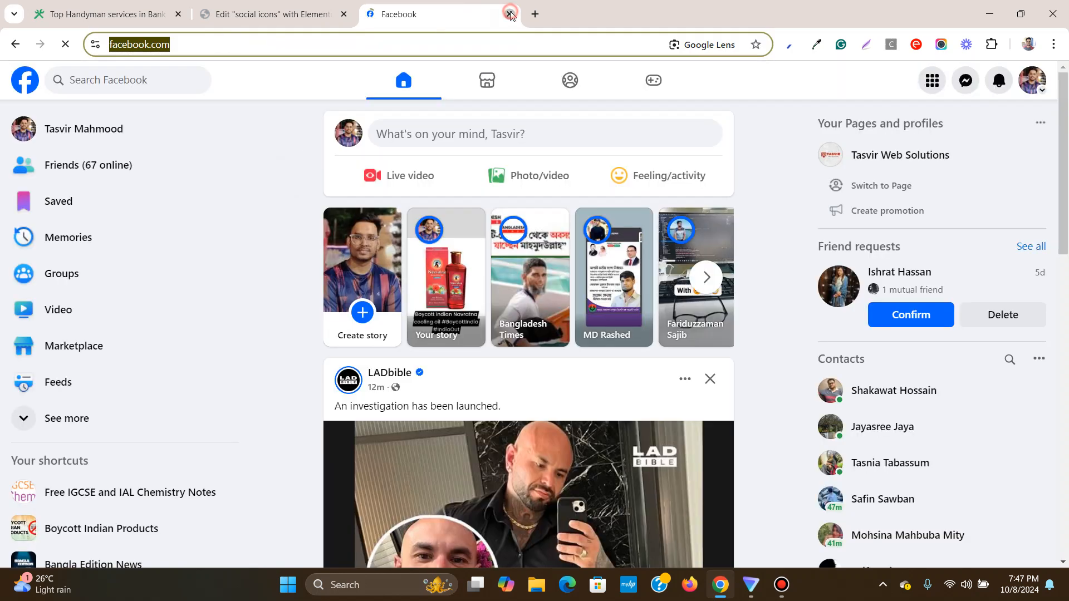
left_click(508, 13)
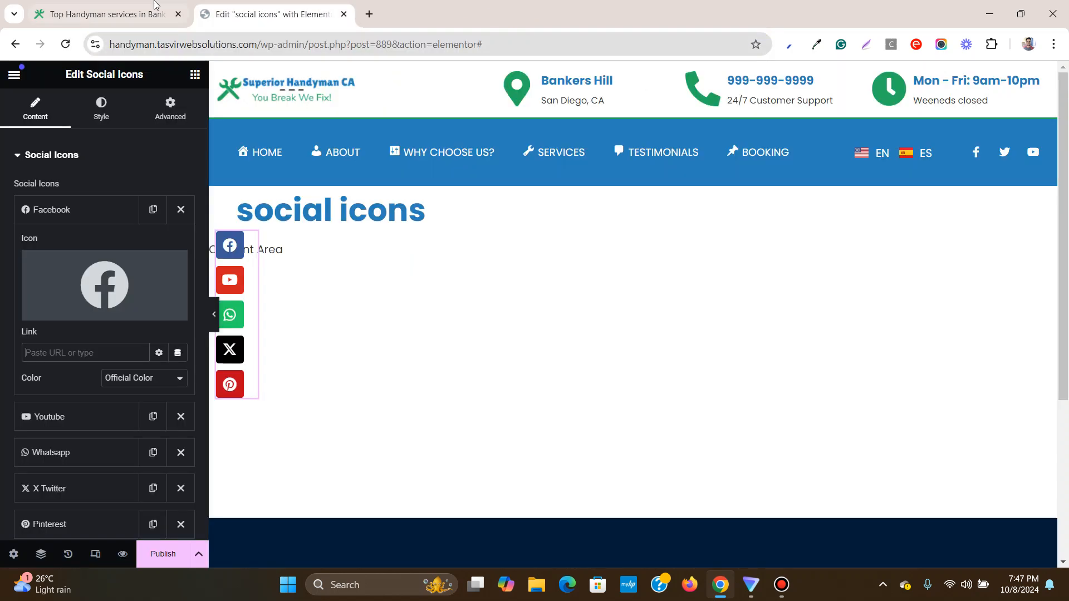
left_click(61, 352)
right_click(62, 352)
left_click(140, 165)
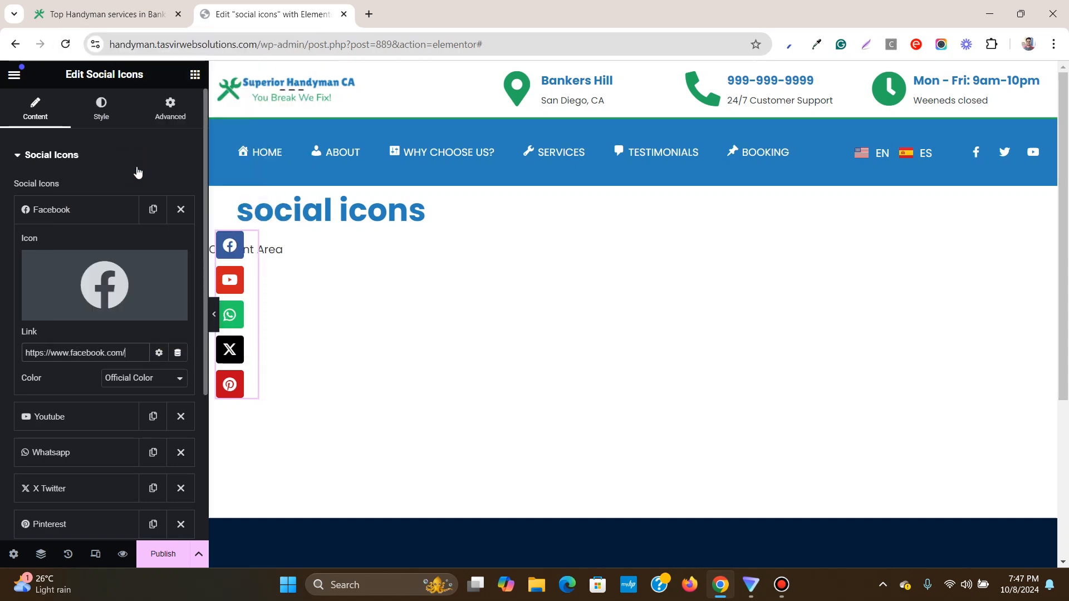
left_click(160, 353)
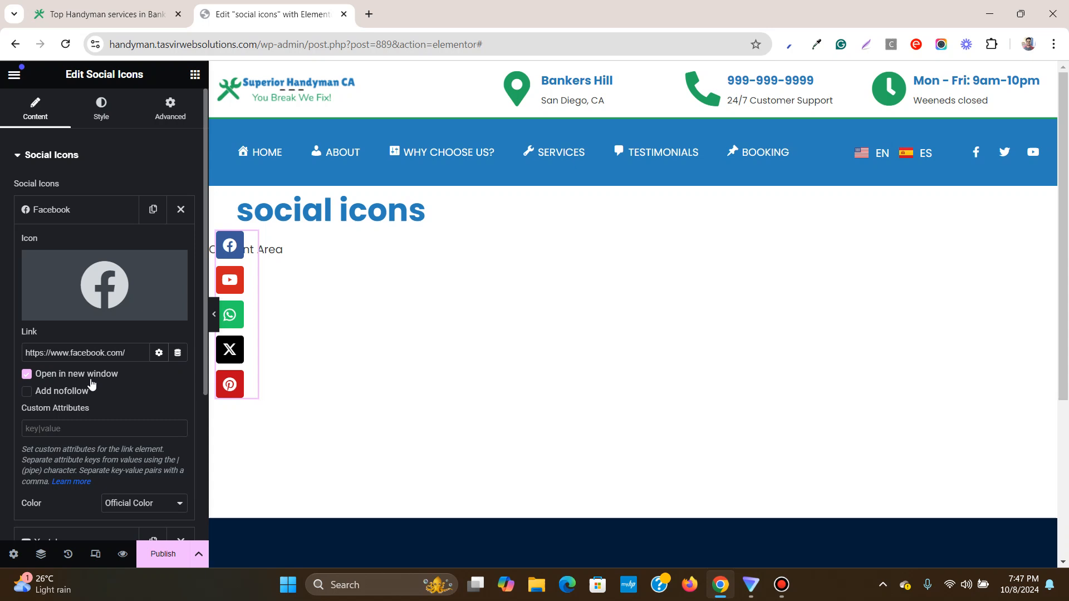
left_click(103, 214)
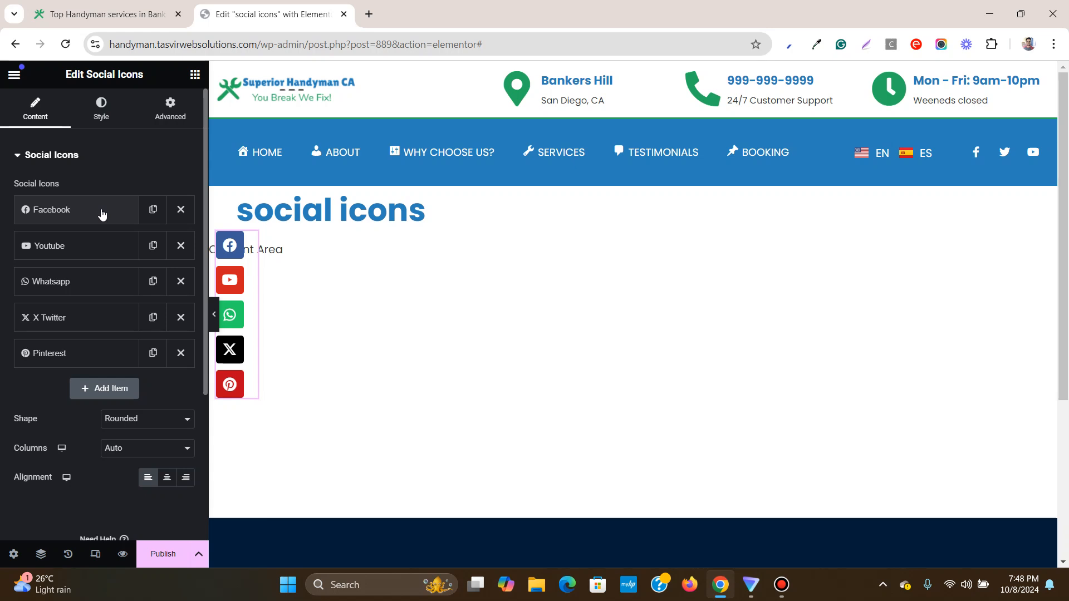
Look through the icon color choices in the widget's style settings and return to its content settings.
left_click(101, 114)
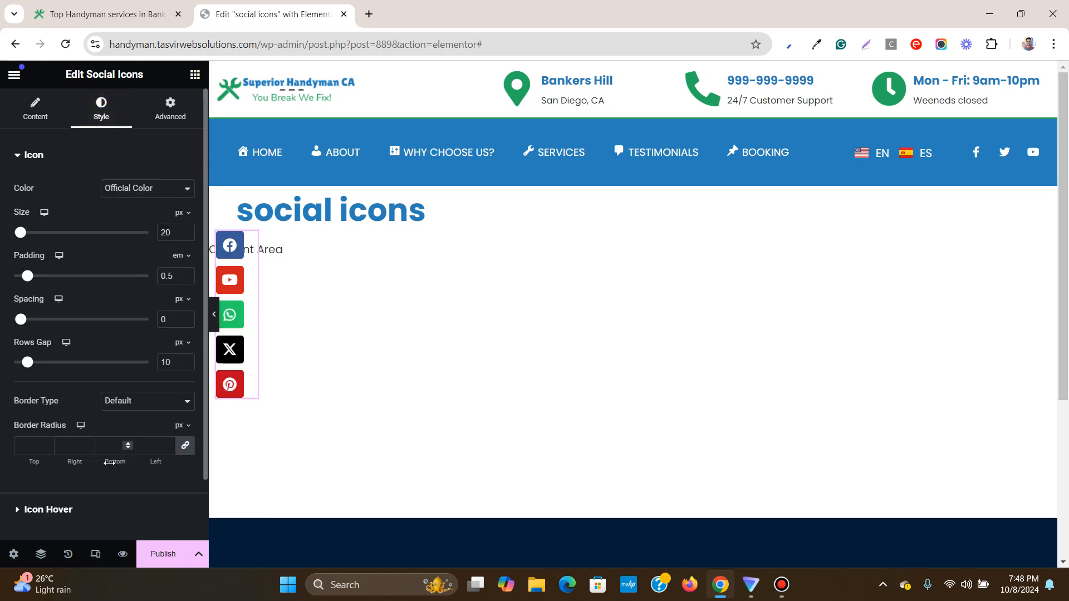
left_click(145, 192)
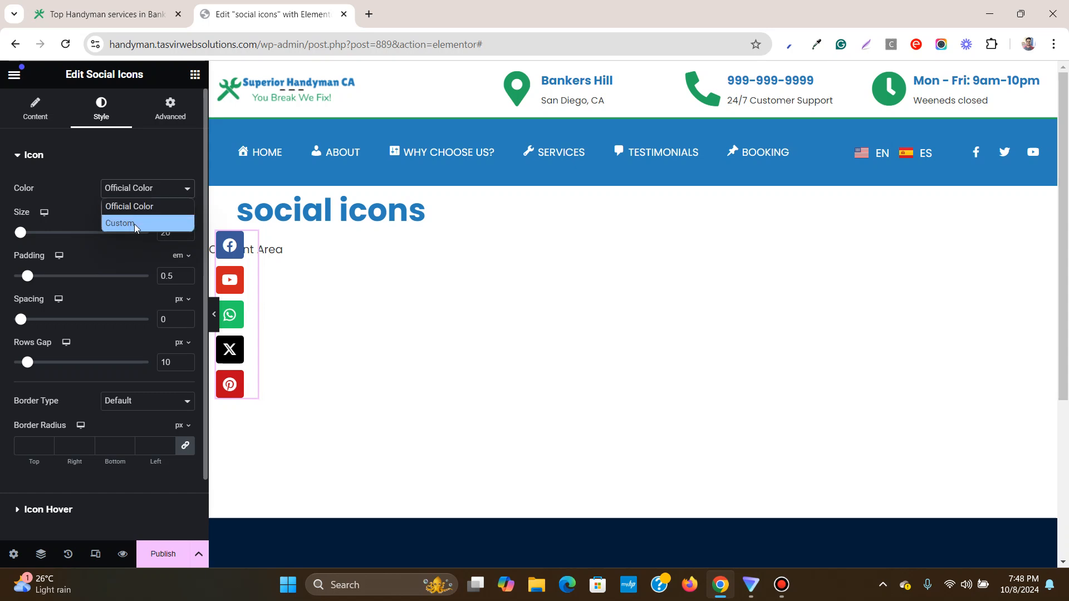
left_click(135, 183)
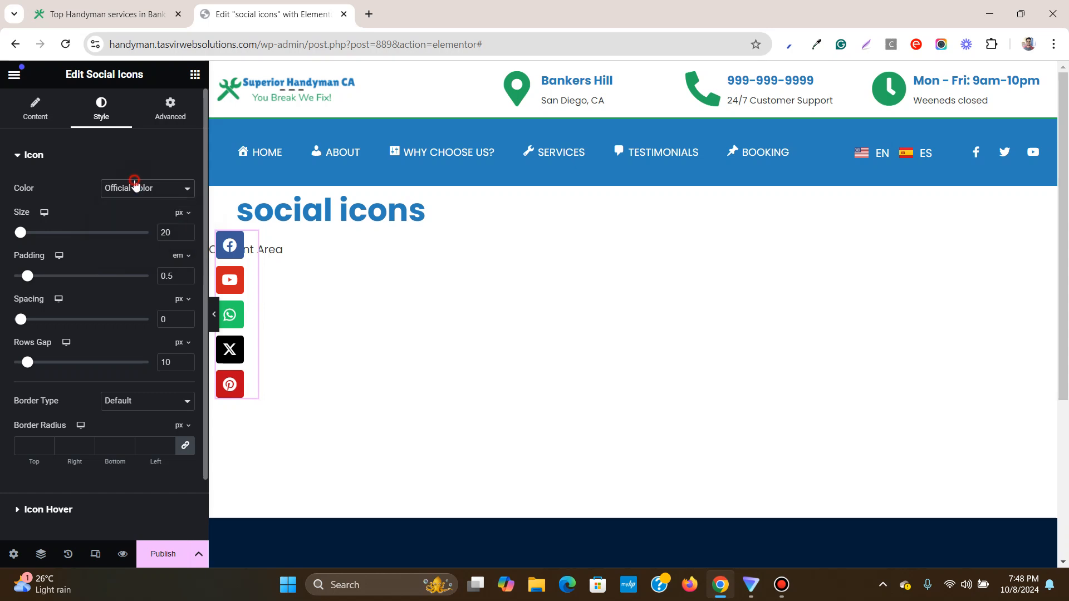
left_click(33, 111)
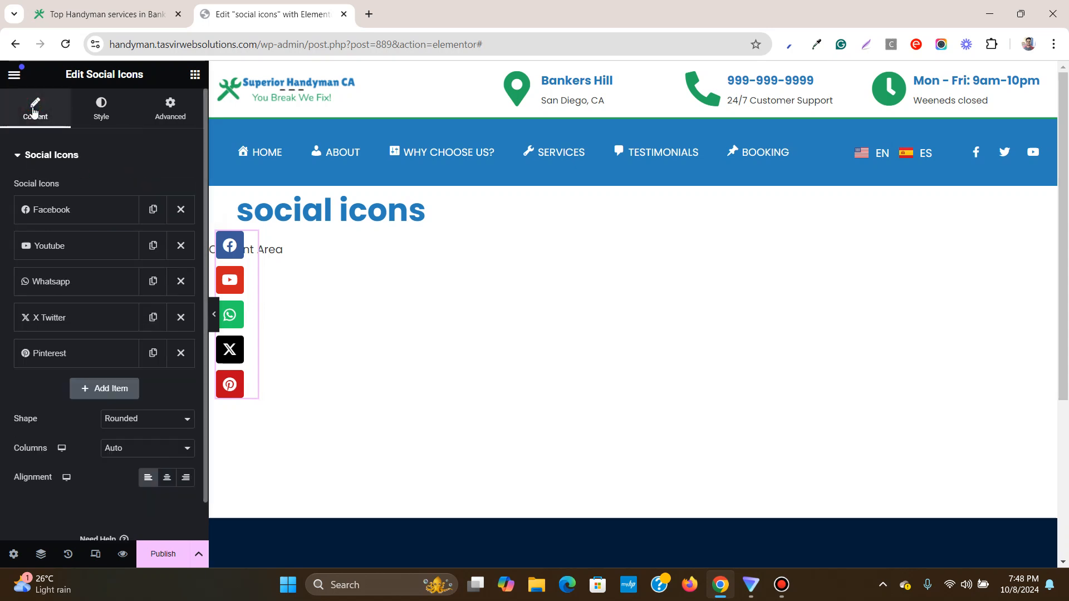
Preview the floating icon bar without the editing panel and in the tablet and mobile portrait views.
left_click(214, 315)
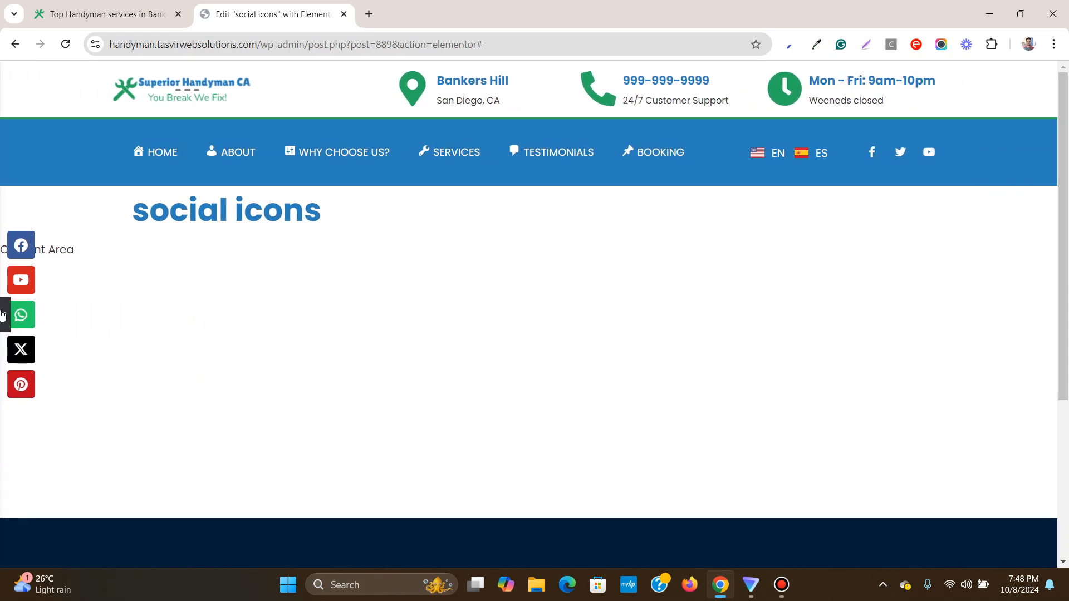
left_click(2, 315)
left_click(96, 554)
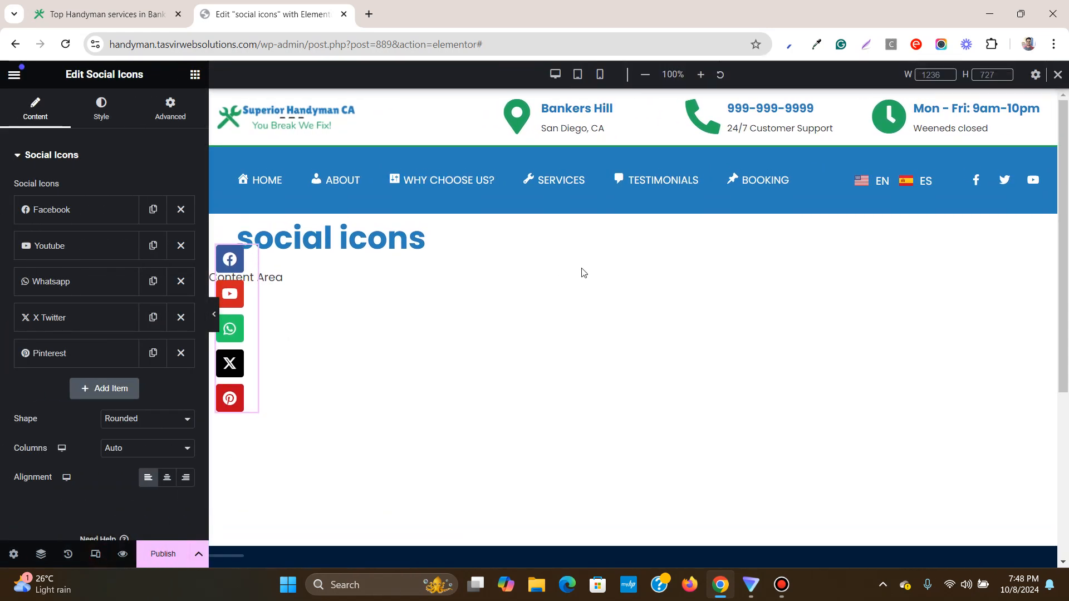
left_click(578, 74)
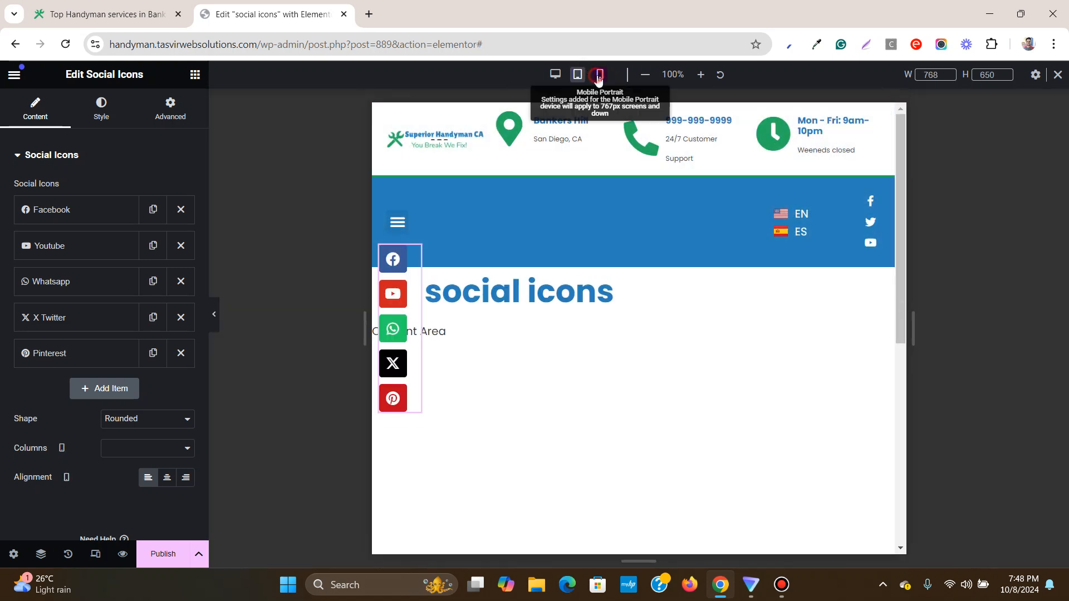
left_click(600, 75)
left_click(577, 75)
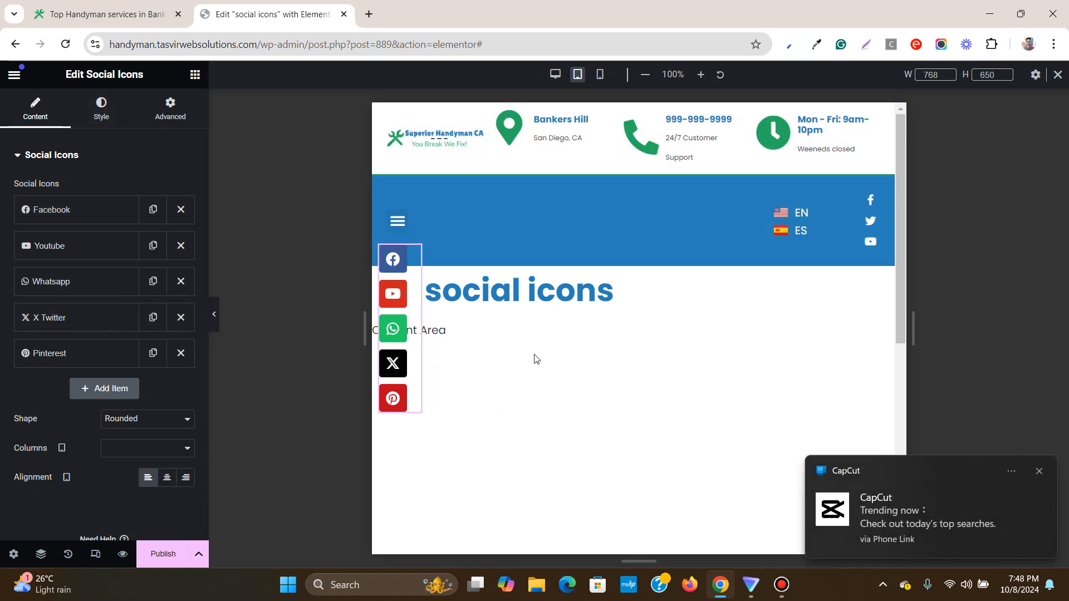
scroll(534, 359, "down", 5)
scroll(534, 360, "up", 10)
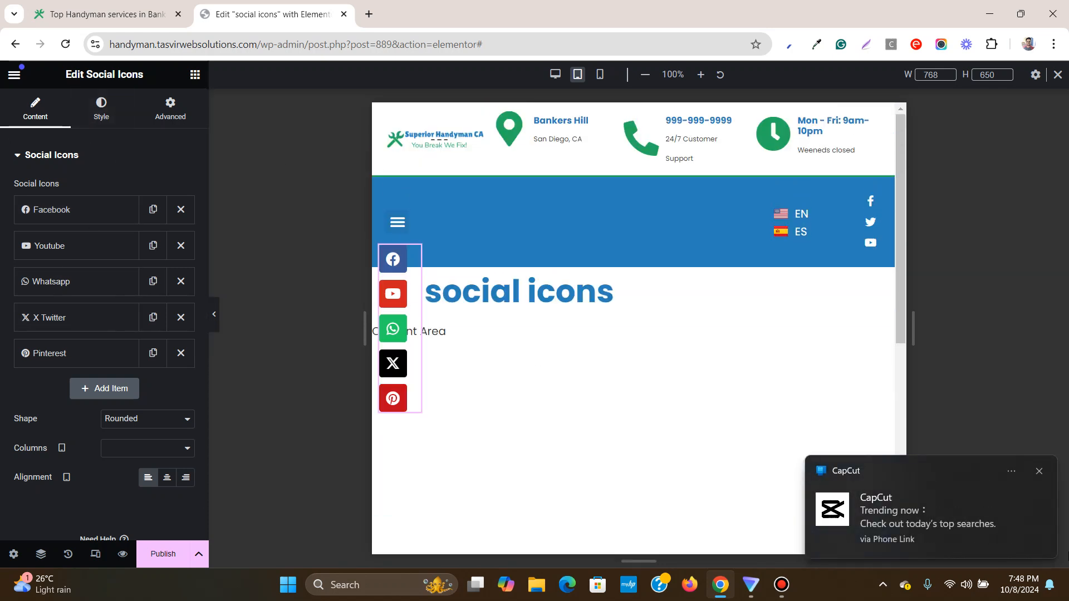
left_click(1039, 471)
left_click(598, 74)
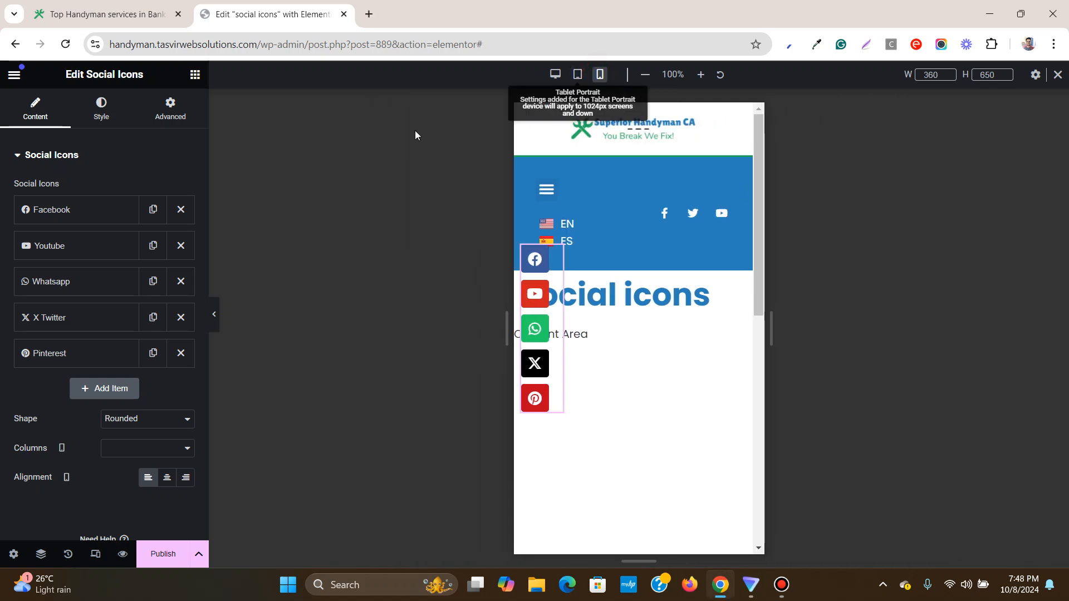
In the popup's mobile layout settings, position it at horizontal center and vertical bottom, and set its width to 100 vw.
left_click(108, 114)
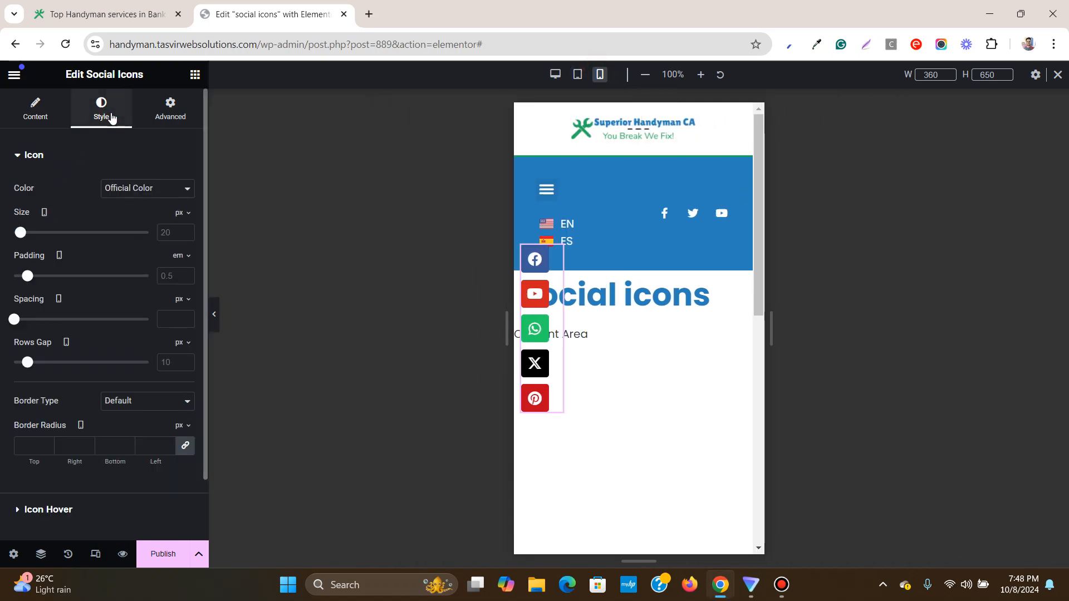
left_click(12, 554)
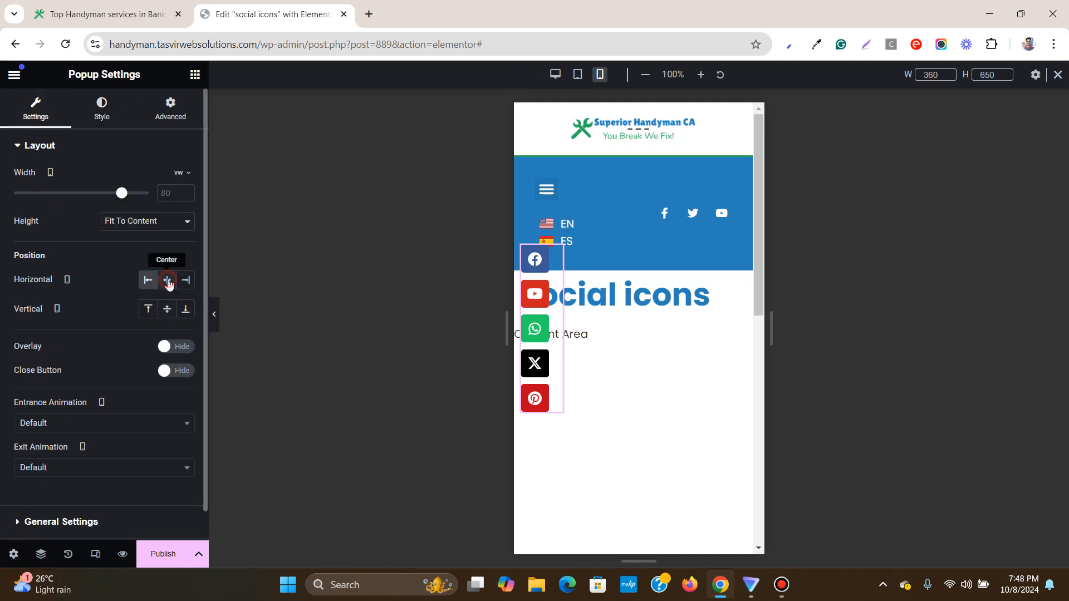
left_click(168, 281)
left_click(185, 310)
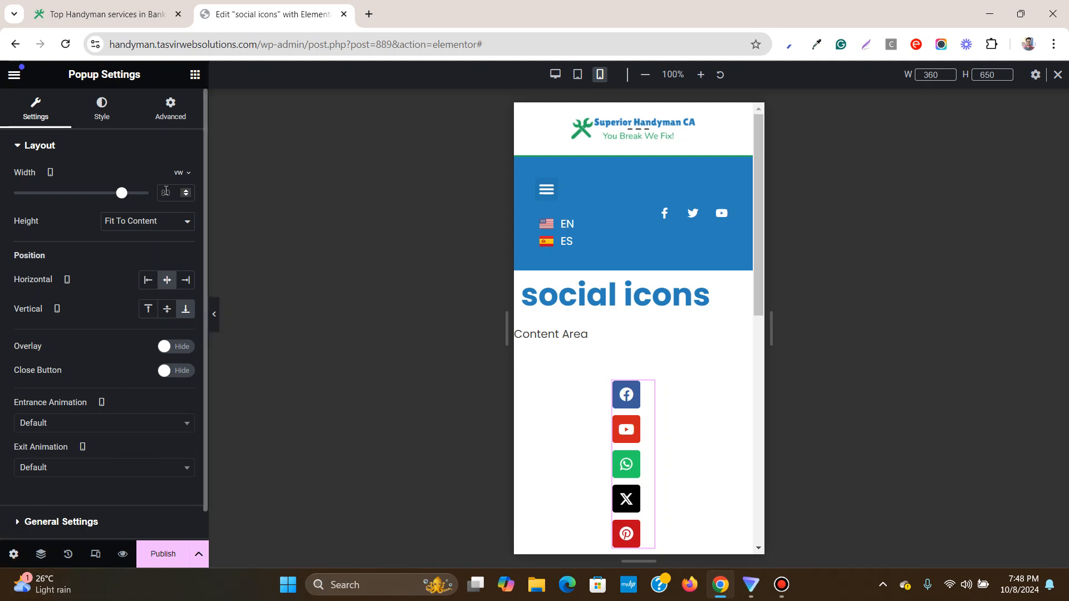
double_click(166, 193)
type("1")
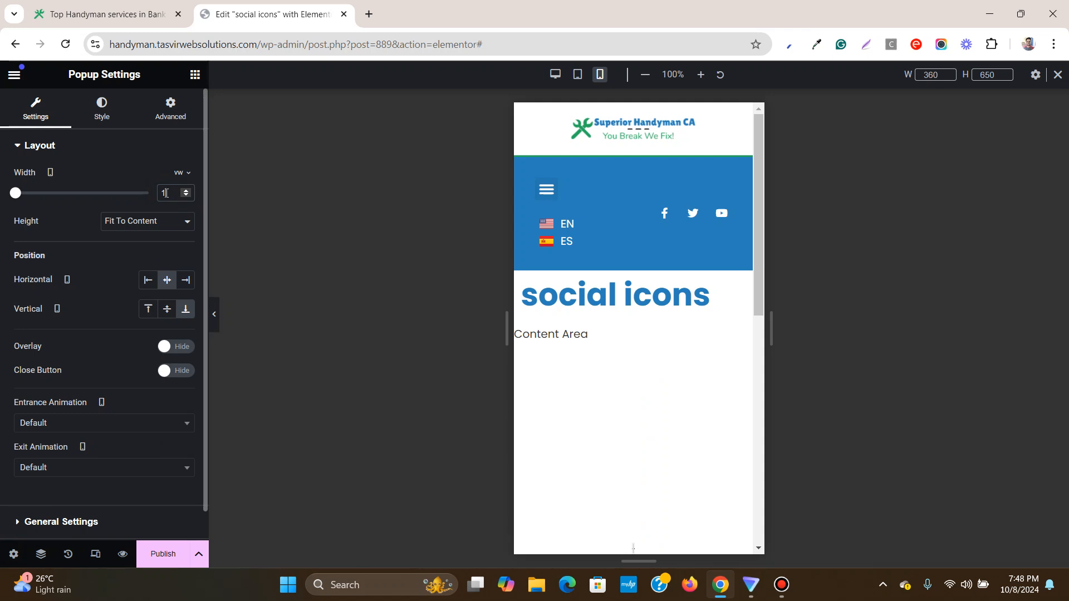
type("00")
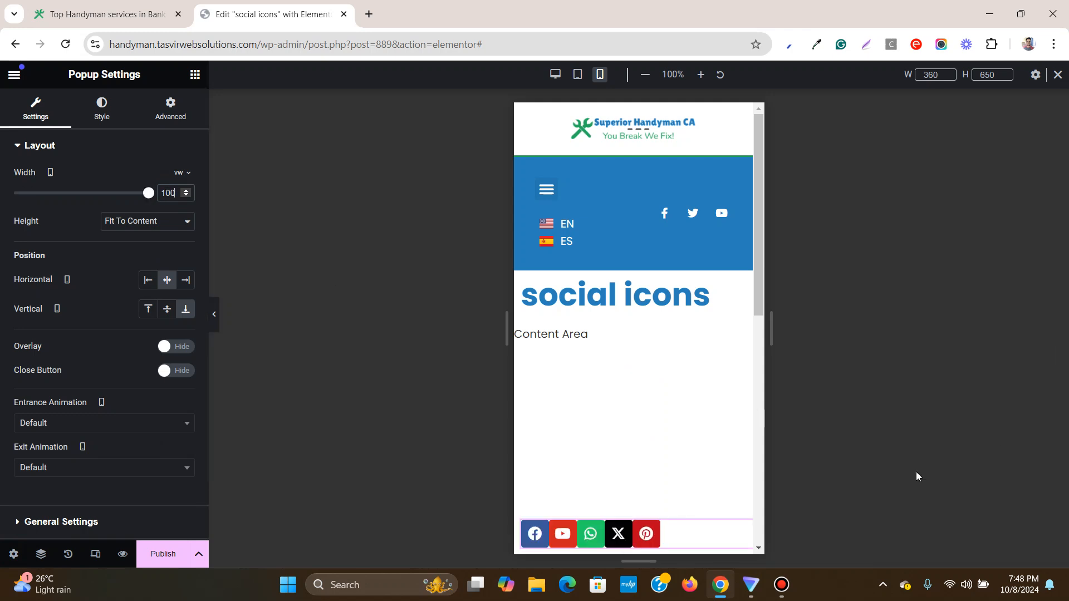
Center-align the Social Icons widget's icons for the mobile view and set their spacing to 15 px.
left_click(750, 532)
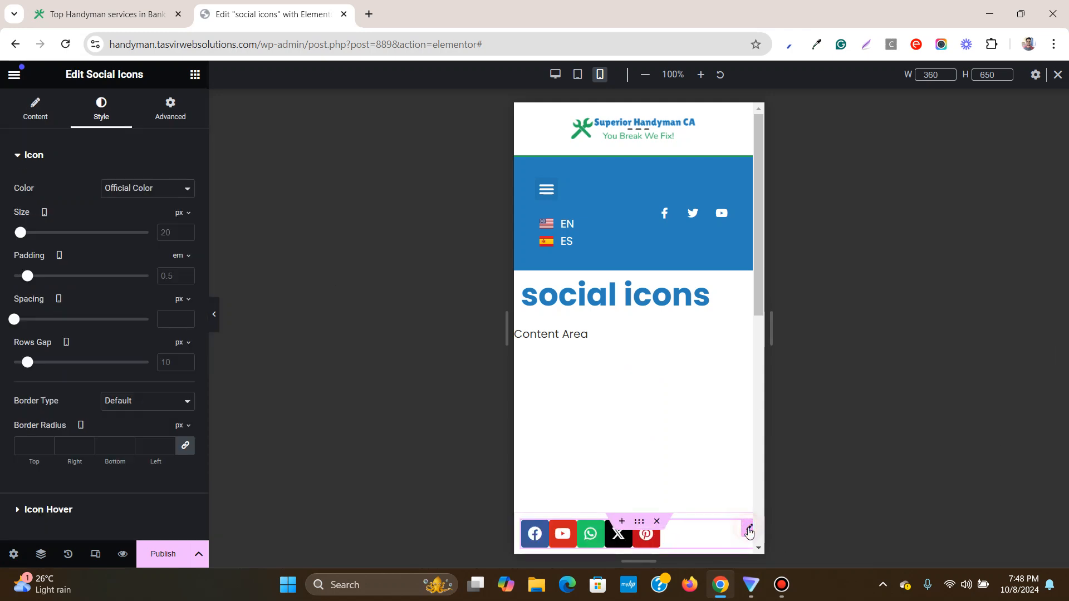
left_click(40, 121)
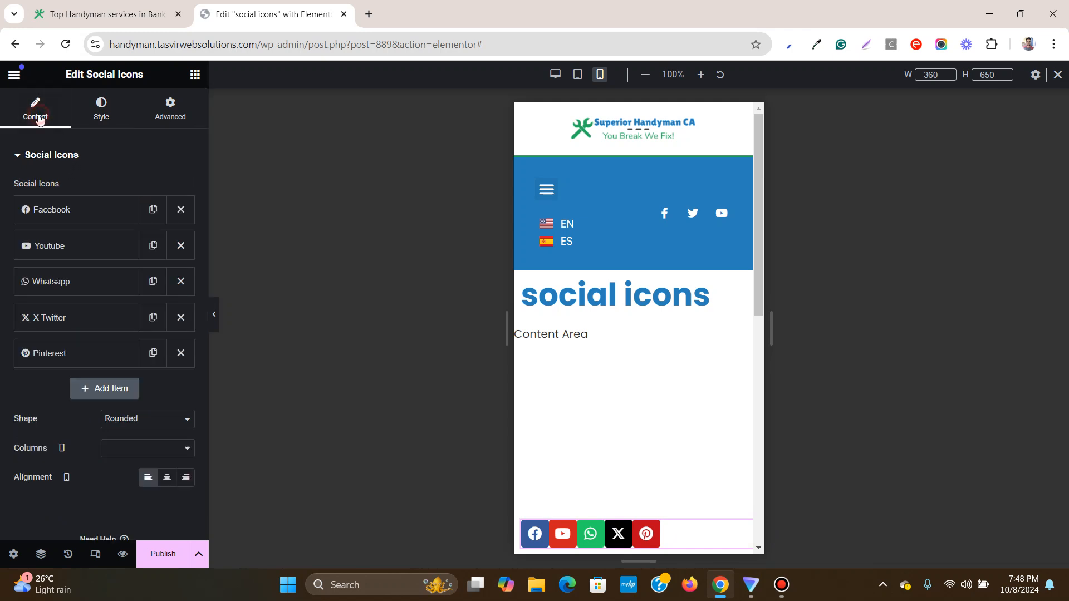
left_click(166, 478)
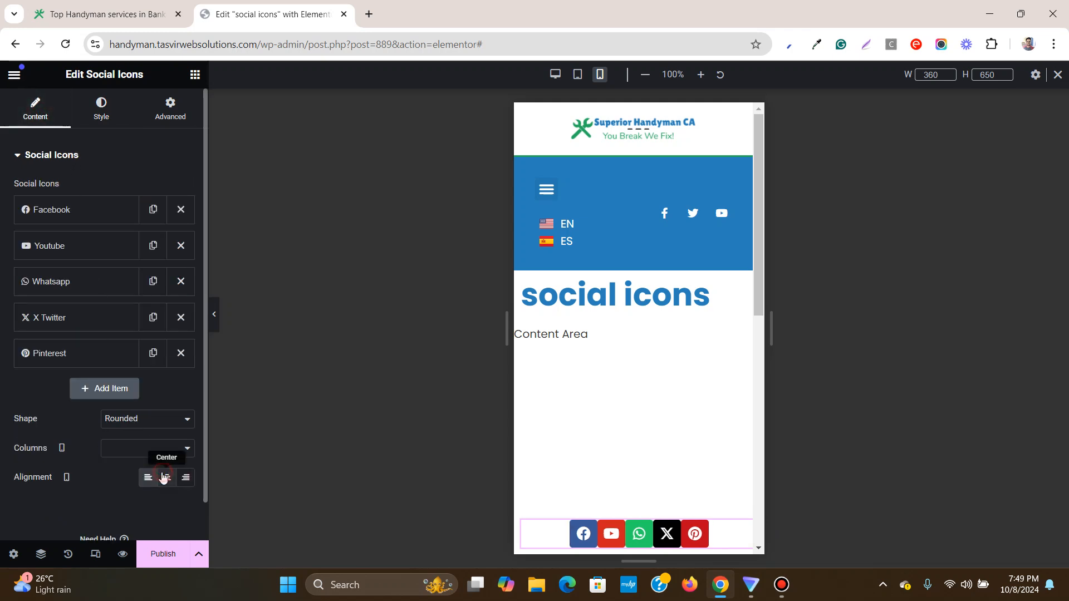
left_click(81, 123)
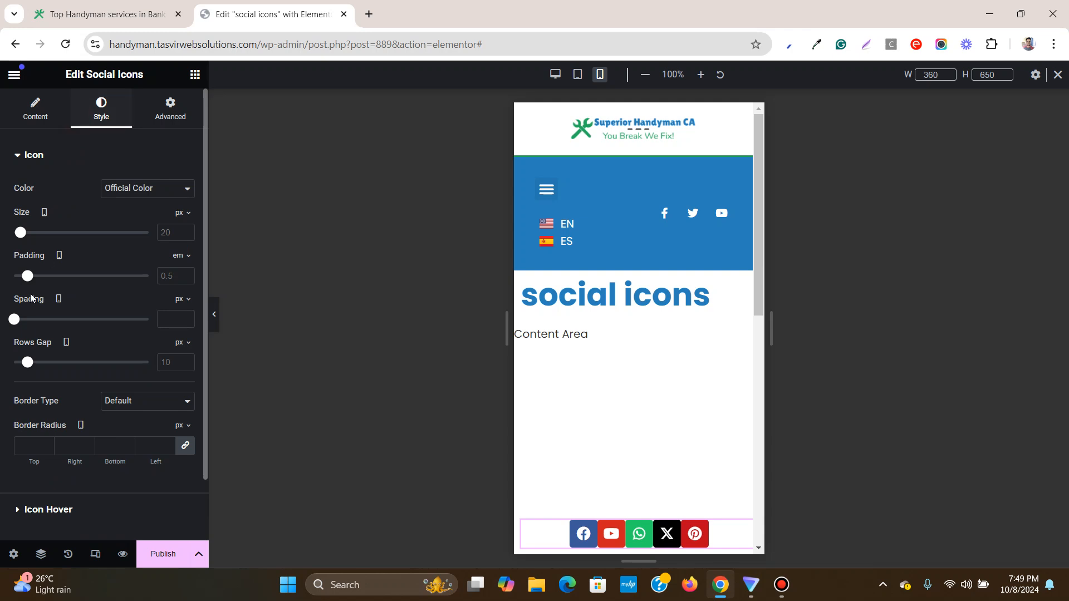
left_click_drag(16, 325, 34, 330)
scroll(537, 310, "down", 10)
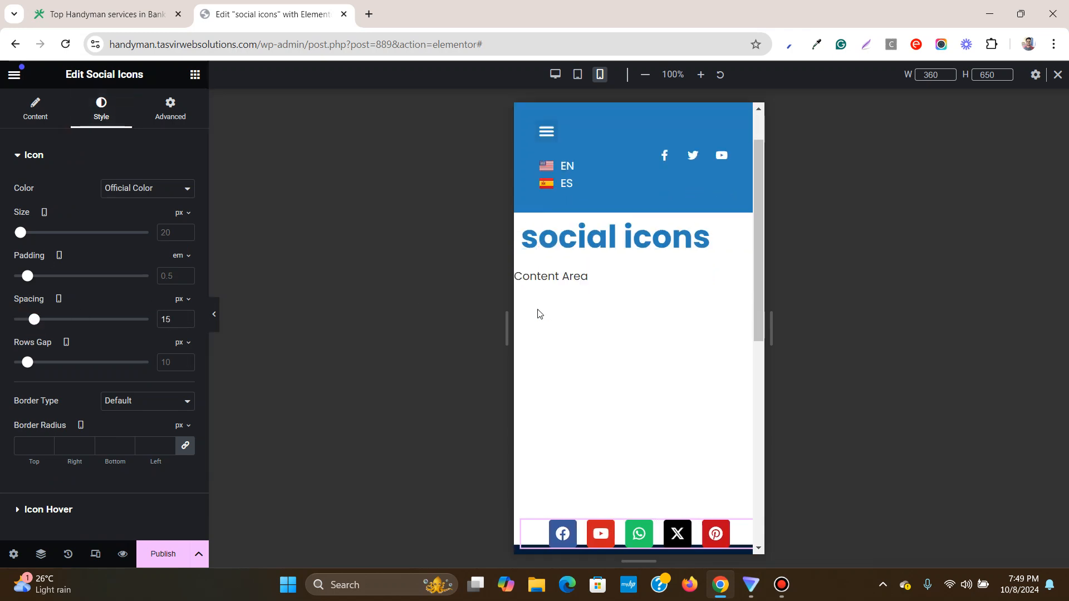
scroll(626, 401, "up", 10)
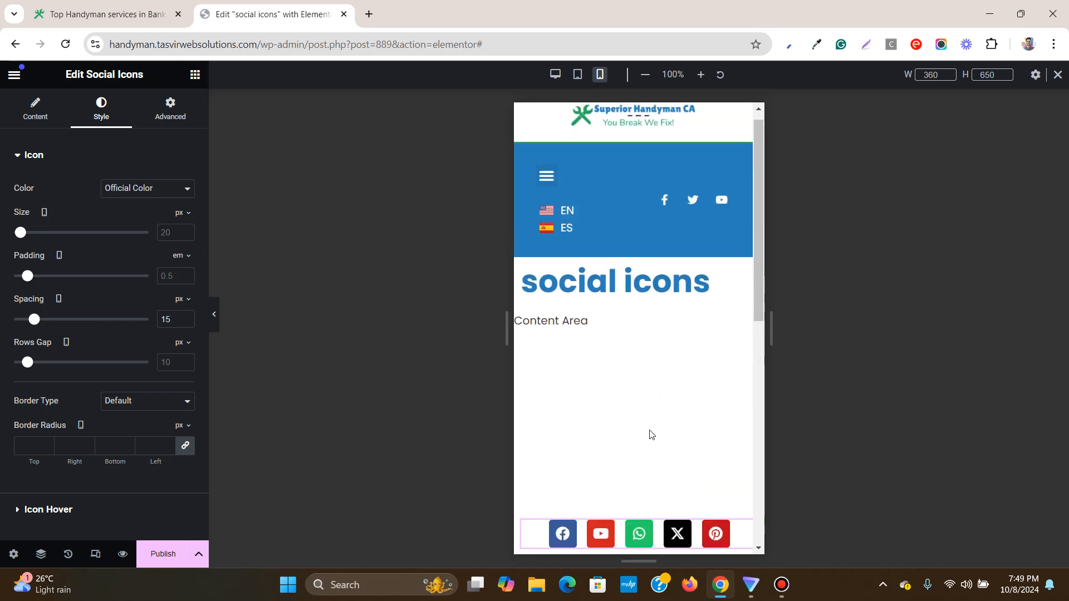
Preview the icon bar while moving through the mobile page, and check its layout in the tablet and desktop views.
left_click(212, 316)
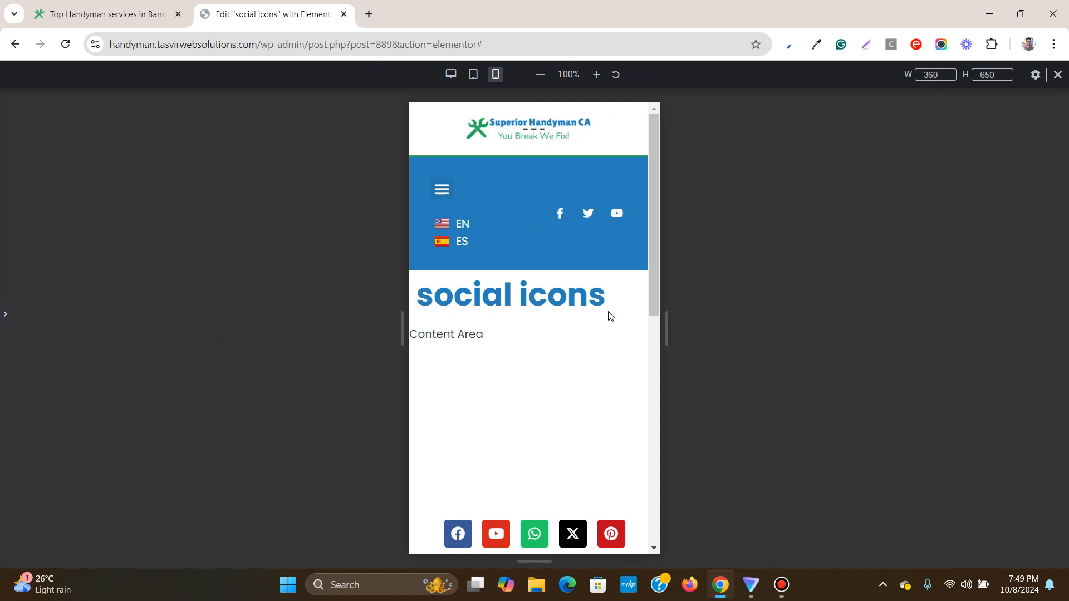
scroll(610, 316, "down", 5)
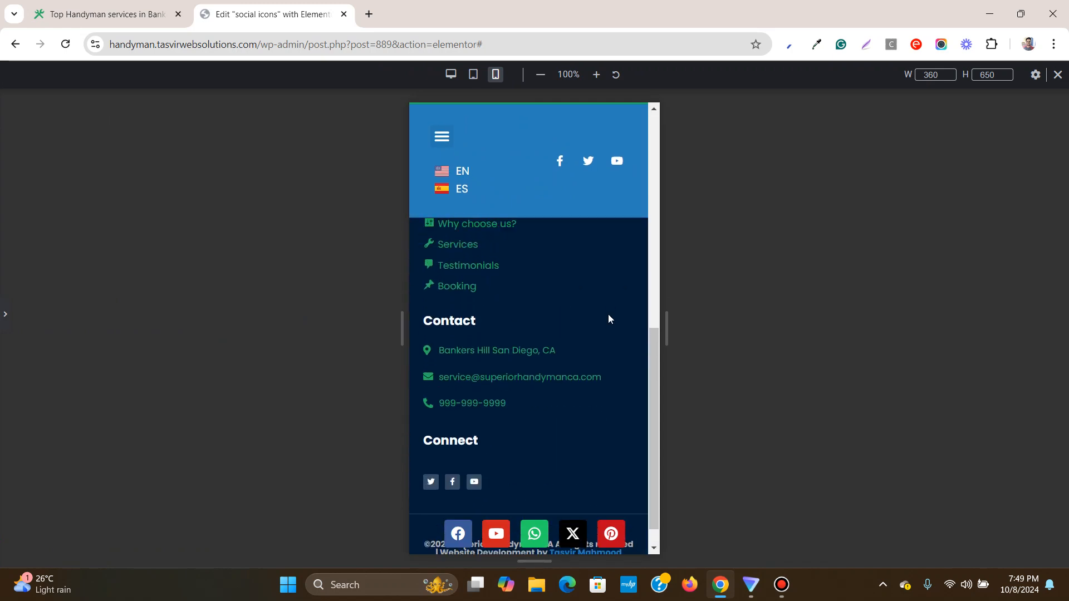
scroll(609, 318, "up", 5)
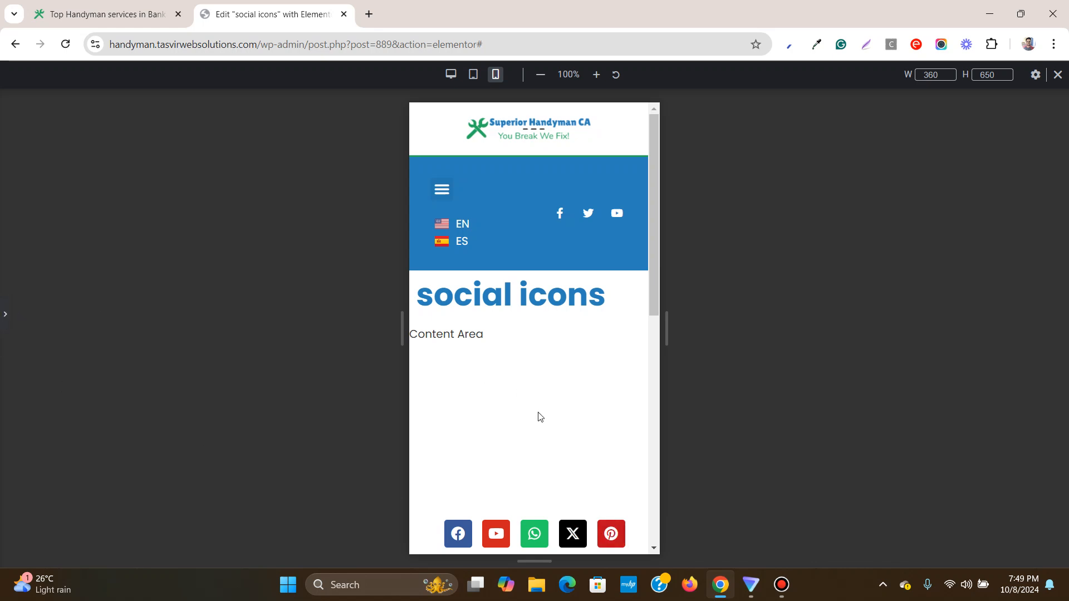
scroll(539, 416, "down", 5)
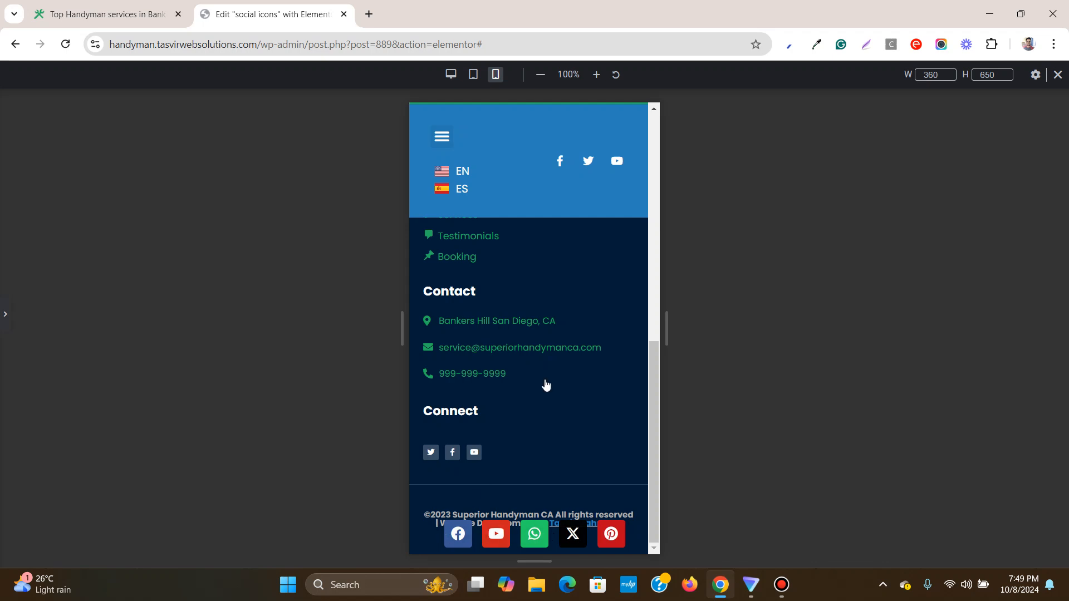
scroll(546, 385, "up", 5)
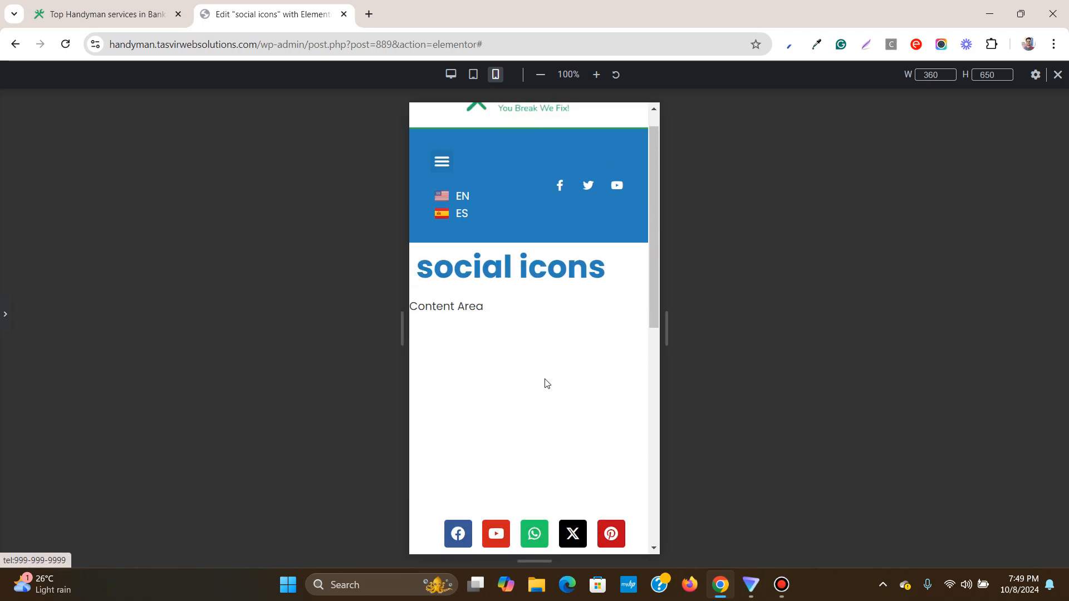
left_click(4, 318)
left_click(576, 76)
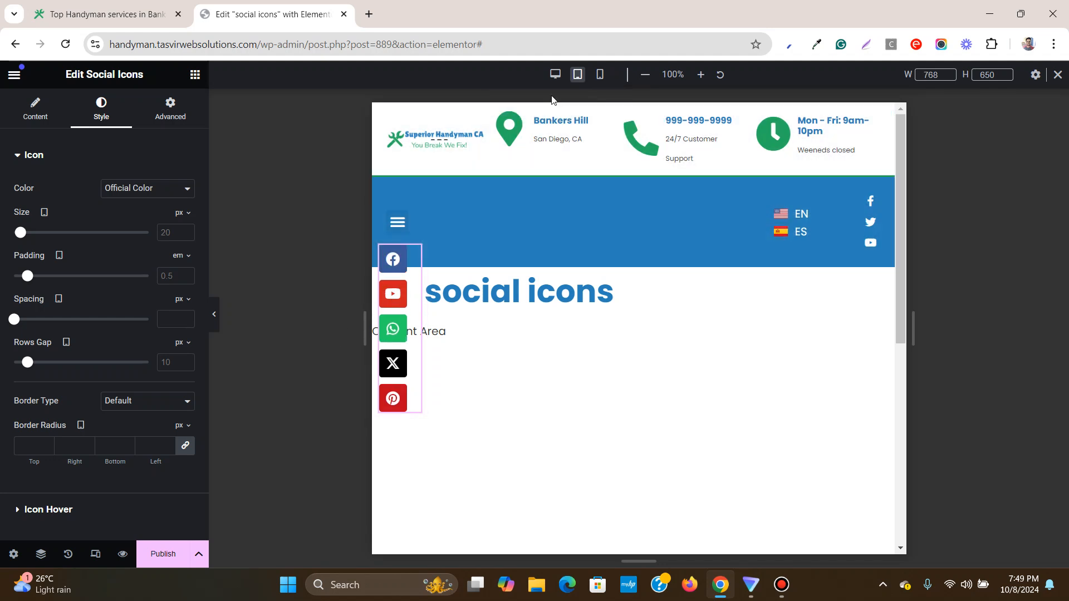
left_click(555, 74)
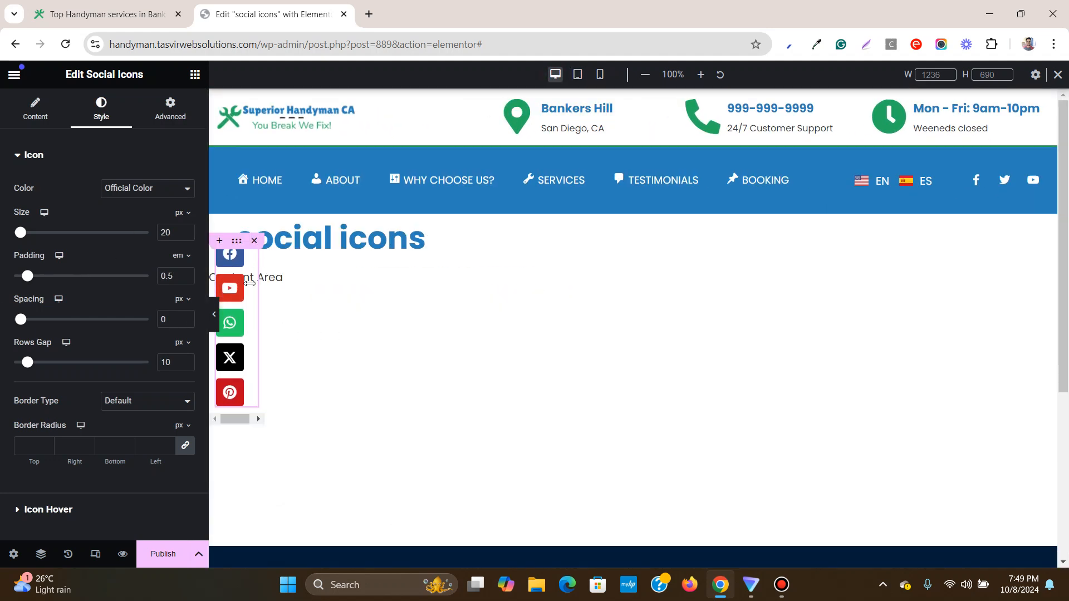
left_click(214, 315)
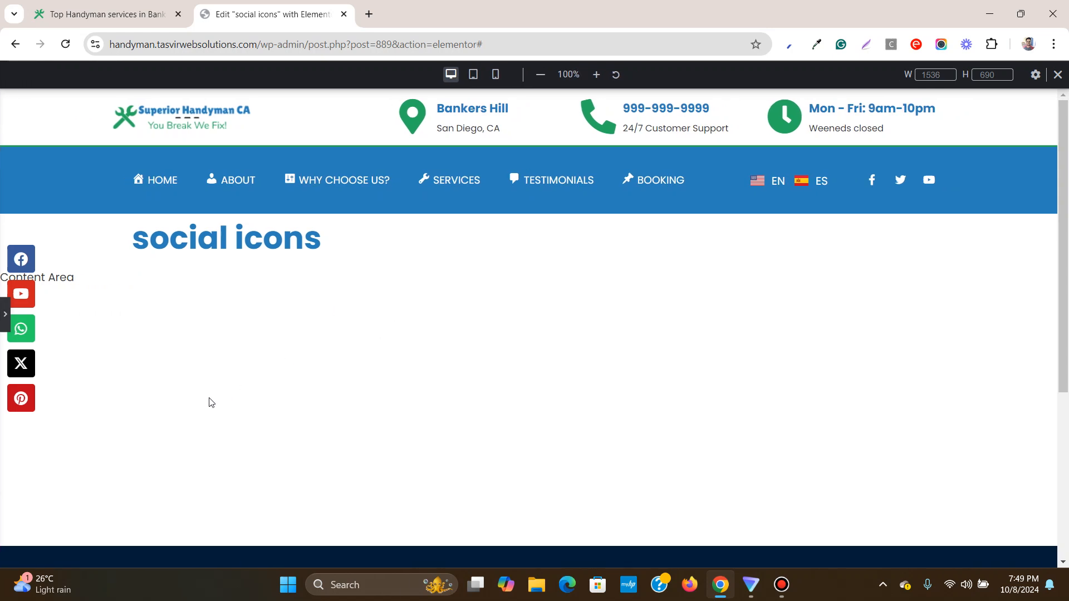
left_click(4, 318)
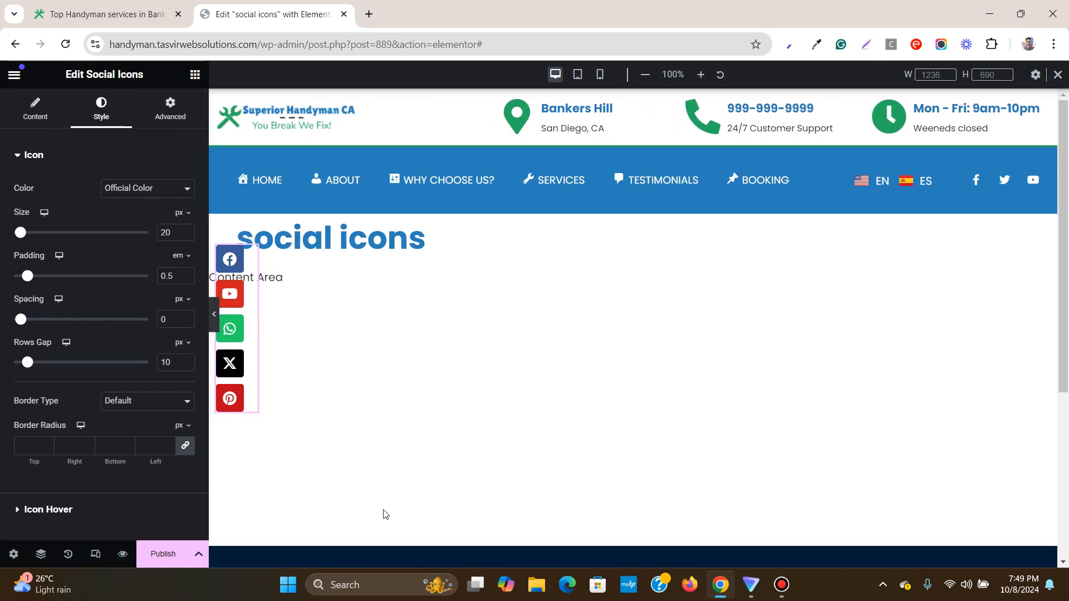
Publish the popup with an Include Entire Site condition and the On Page Load trigger, leaving all advanced rules off.
left_click(161, 563)
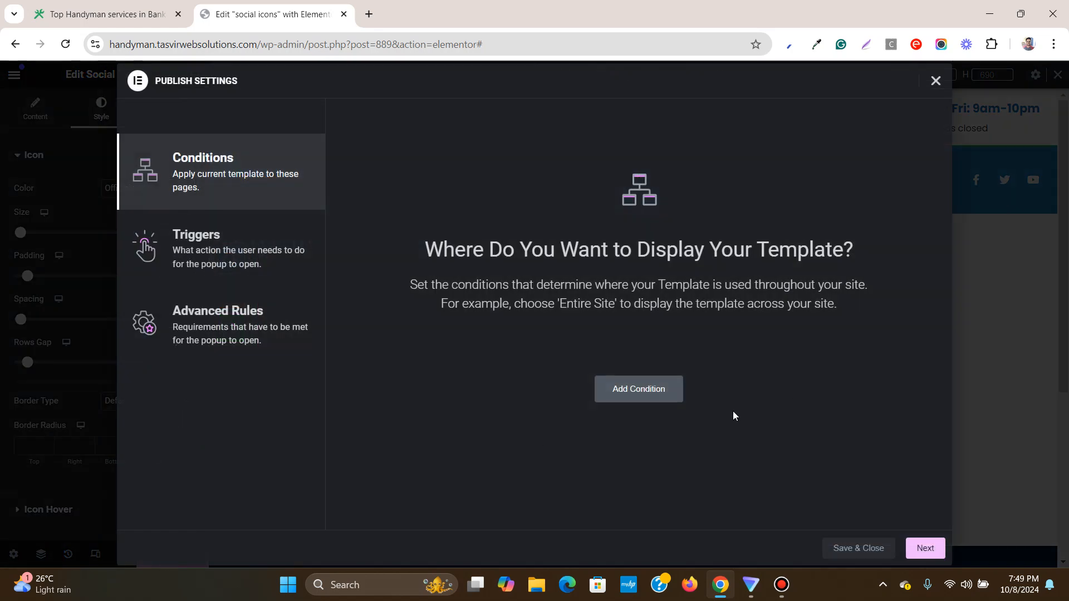
left_click(661, 391)
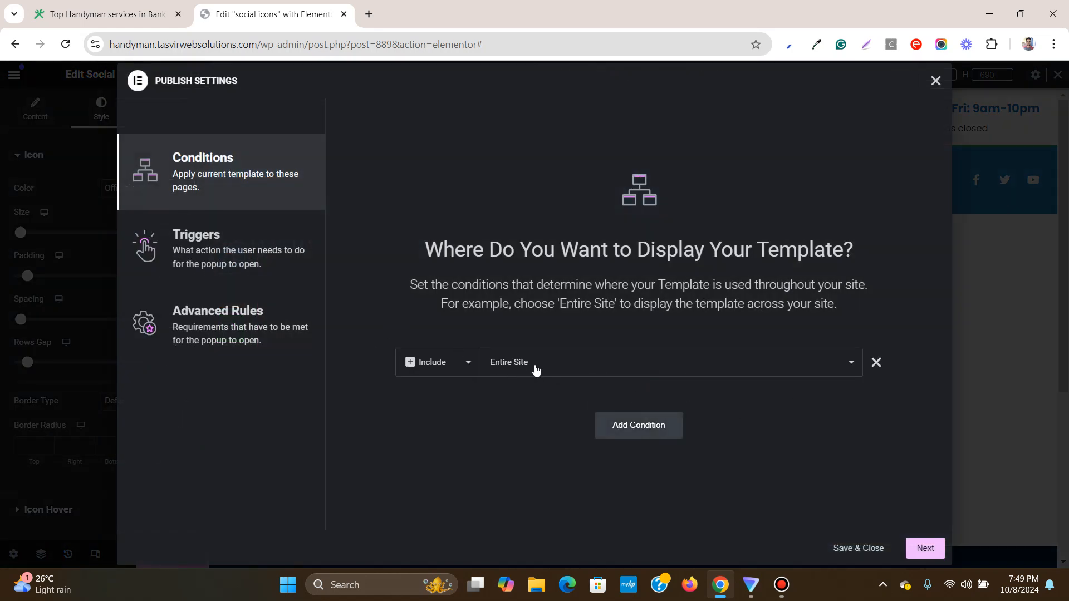
left_click(925, 549)
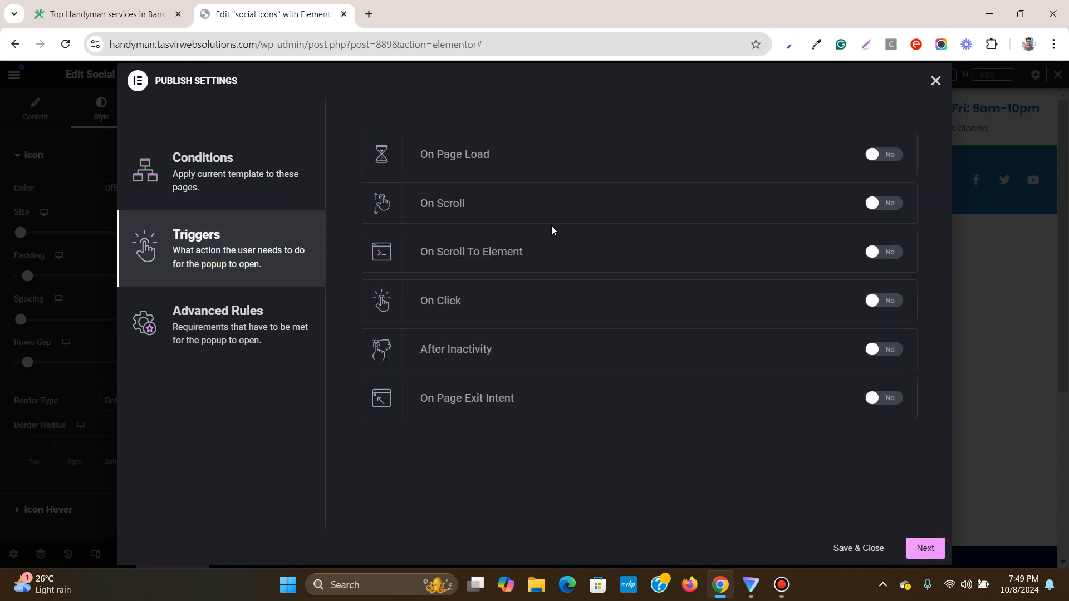
left_click(887, 157)
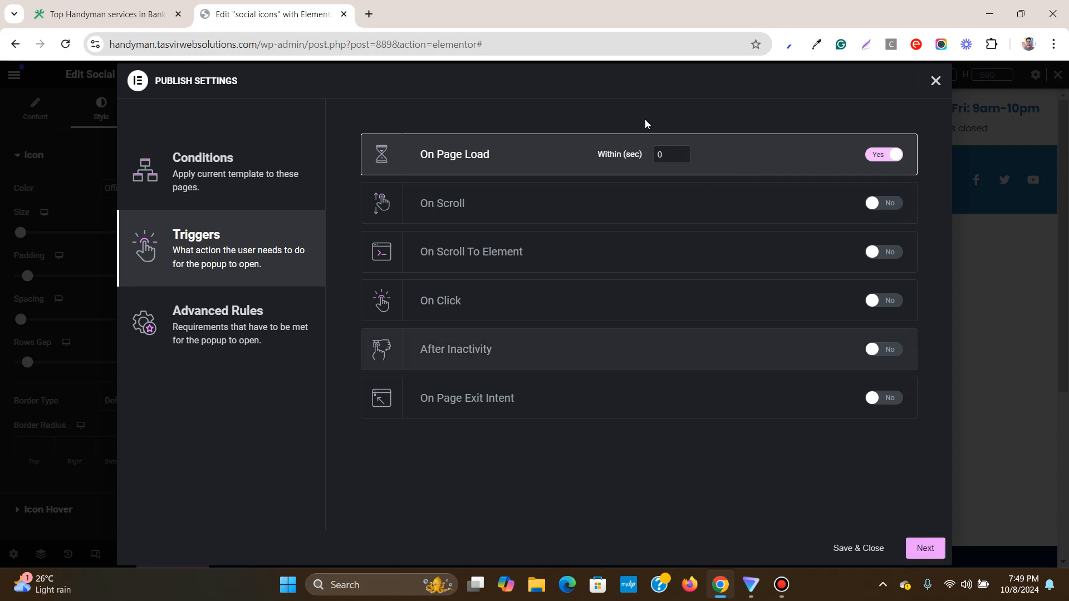
left_click(932, 551)
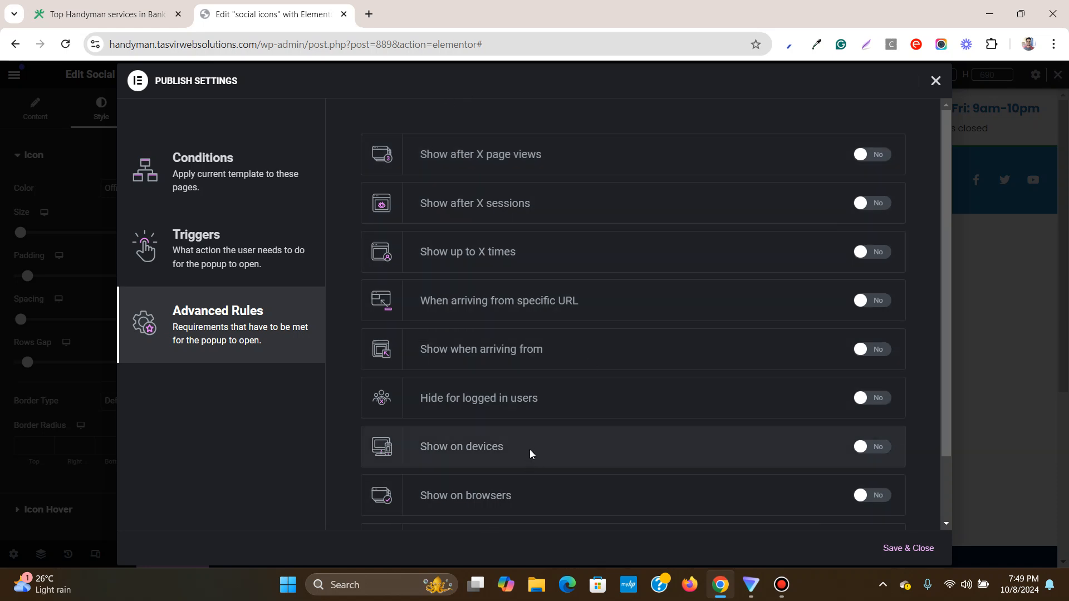
left_click(934, 559)
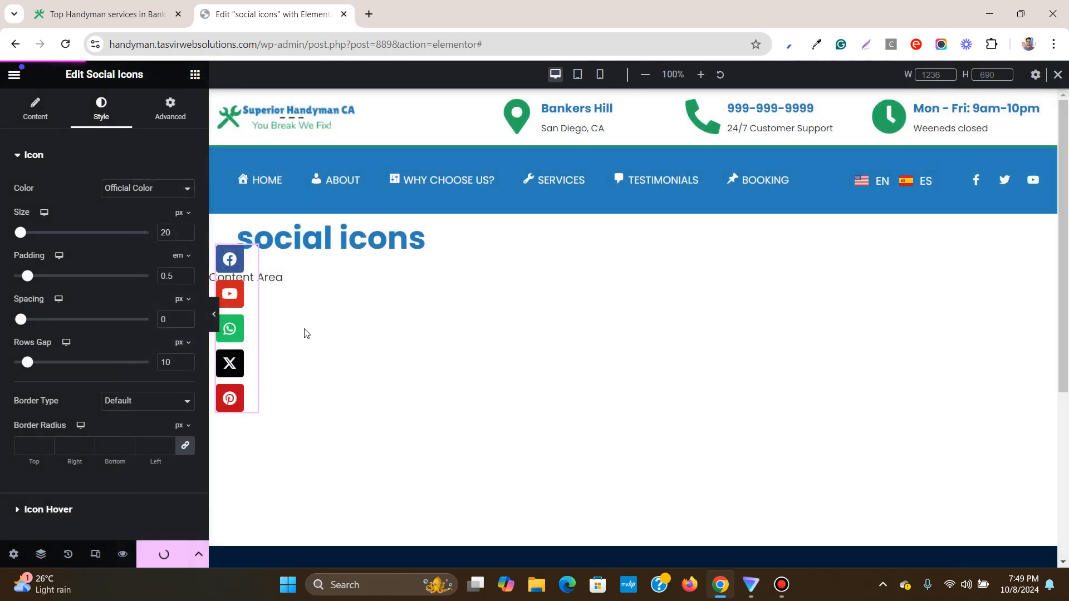
Check the floating icon bar on the live site's homepage from the header down to the footer at desktop size.
left_click(78, 6)
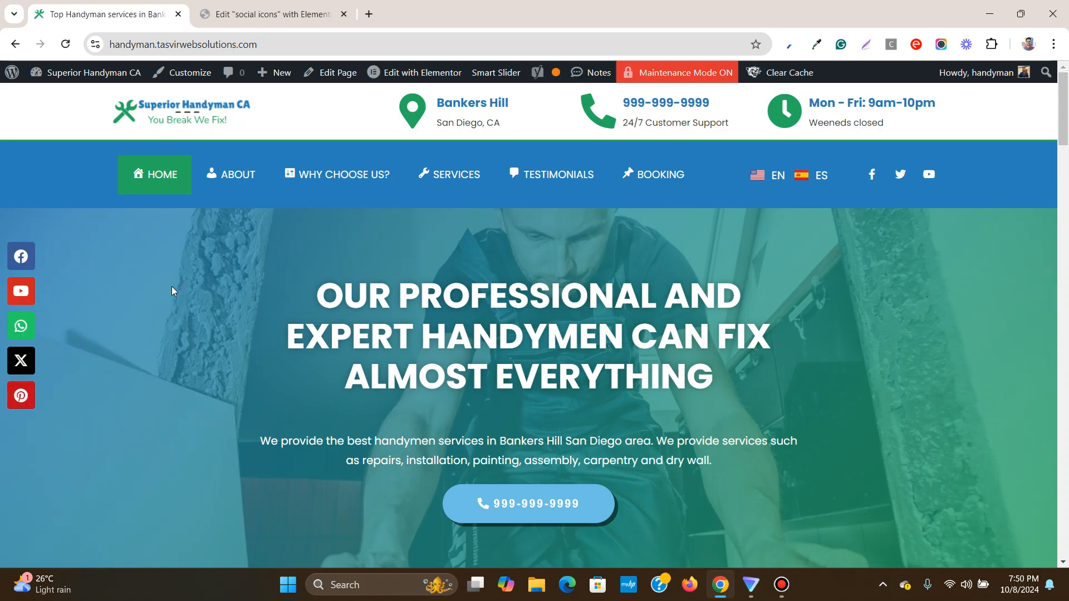
scroll(171, 286, "down", 5)
scroll(172, 285, "down", 15)
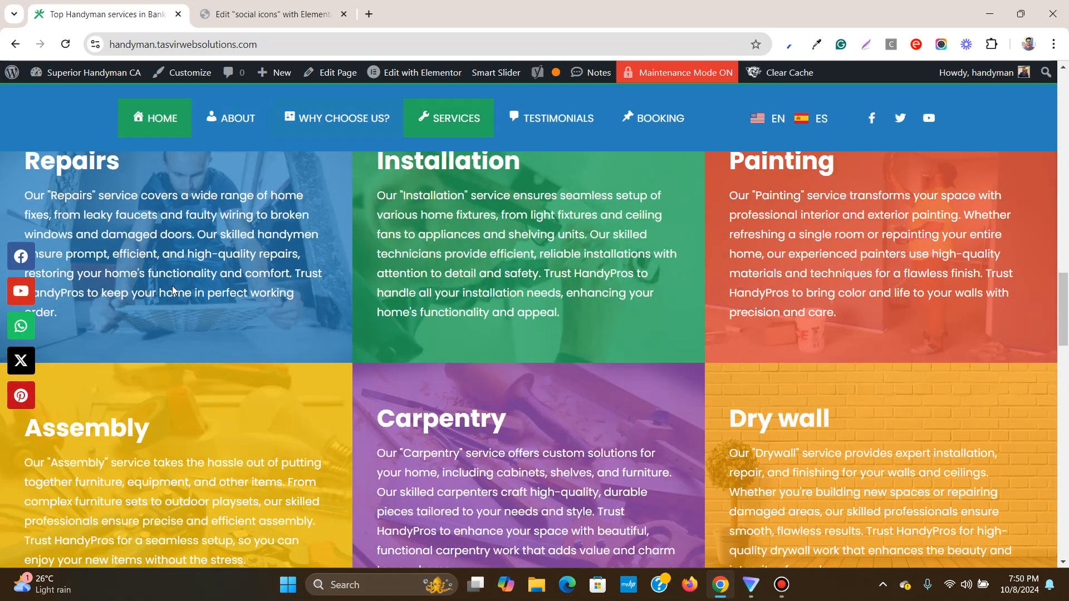
scroll(172, 290, "down", 15)
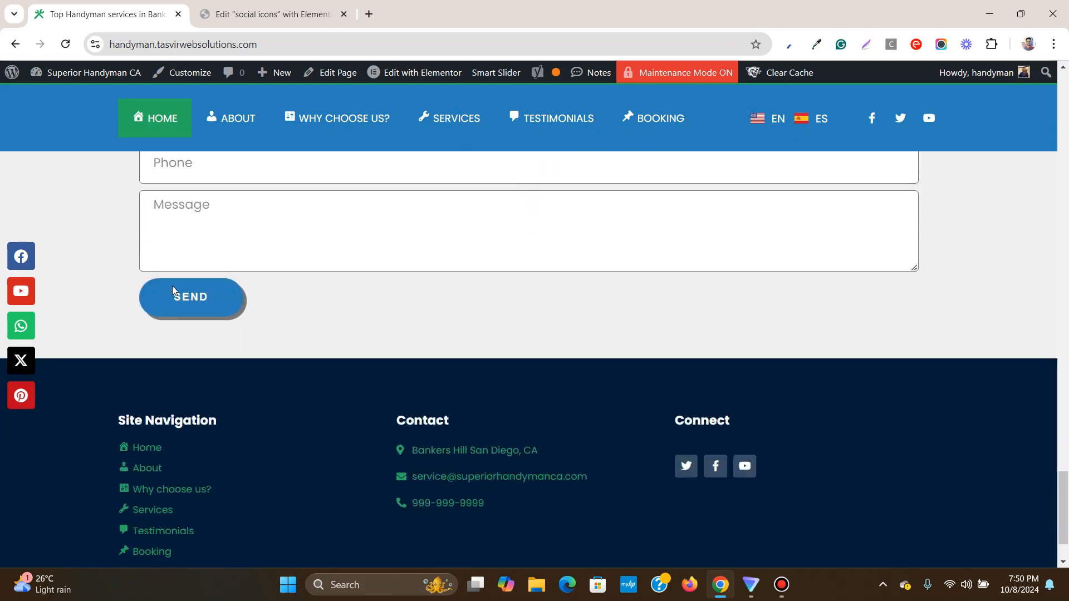
scroll(172, 286, "up", 20)
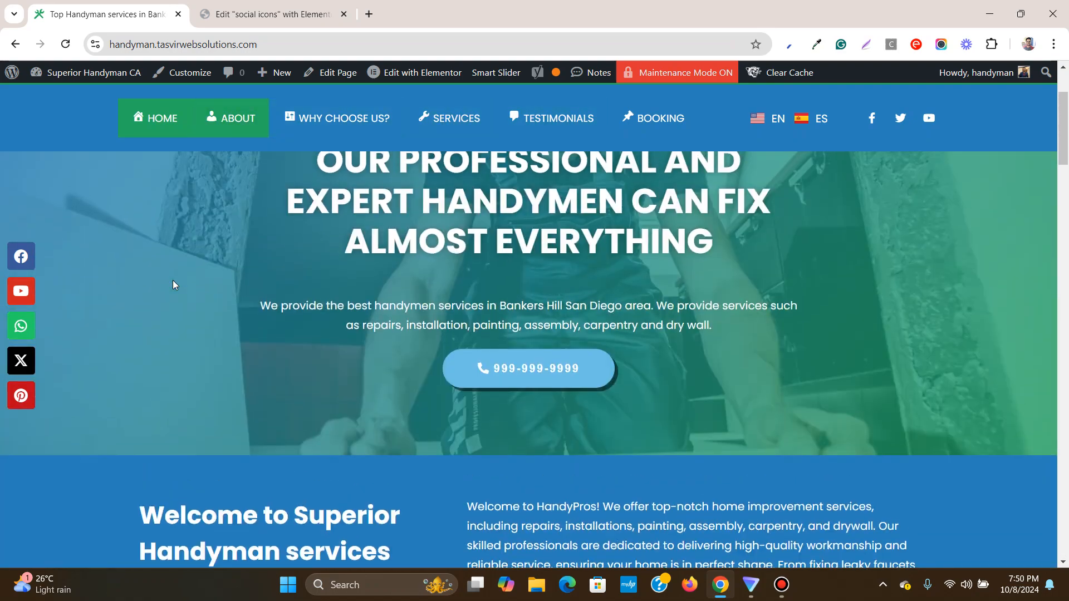
scroll(173, 280, "up", 2)
Inspect the live homepage with the iPhone 12 Pro device emulation and check the icon bar along the page.
right_click(176, 241)
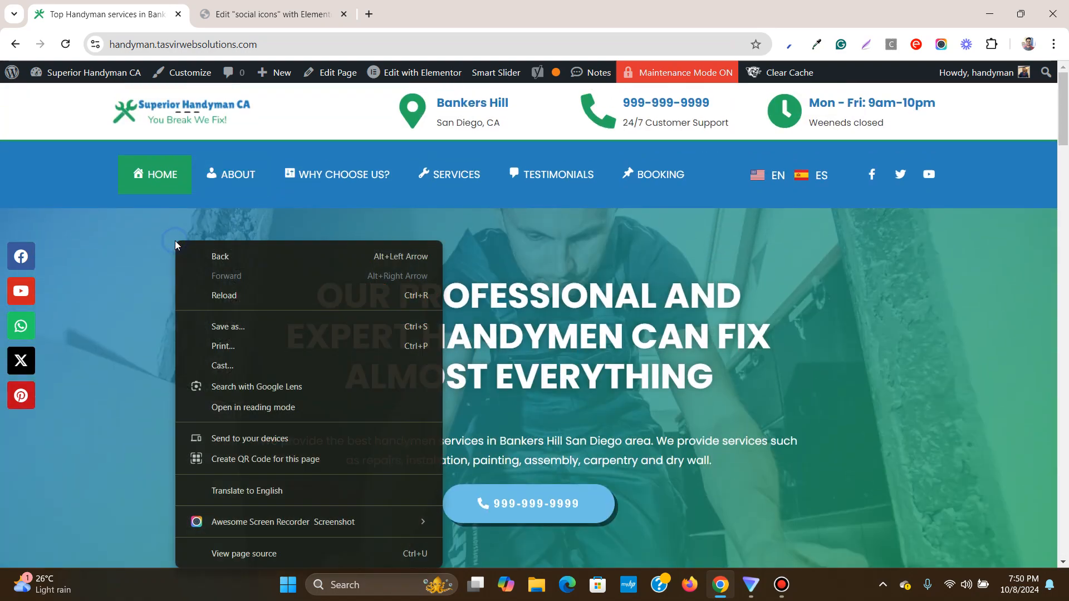
left_click(262, 553)
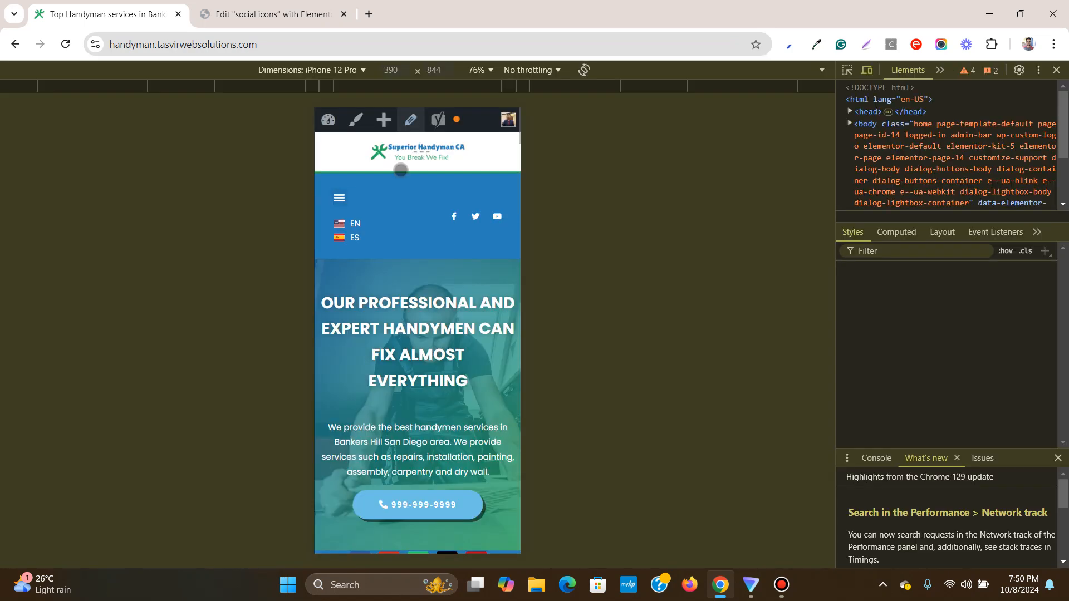
scroll(464, 217, "down", 4)
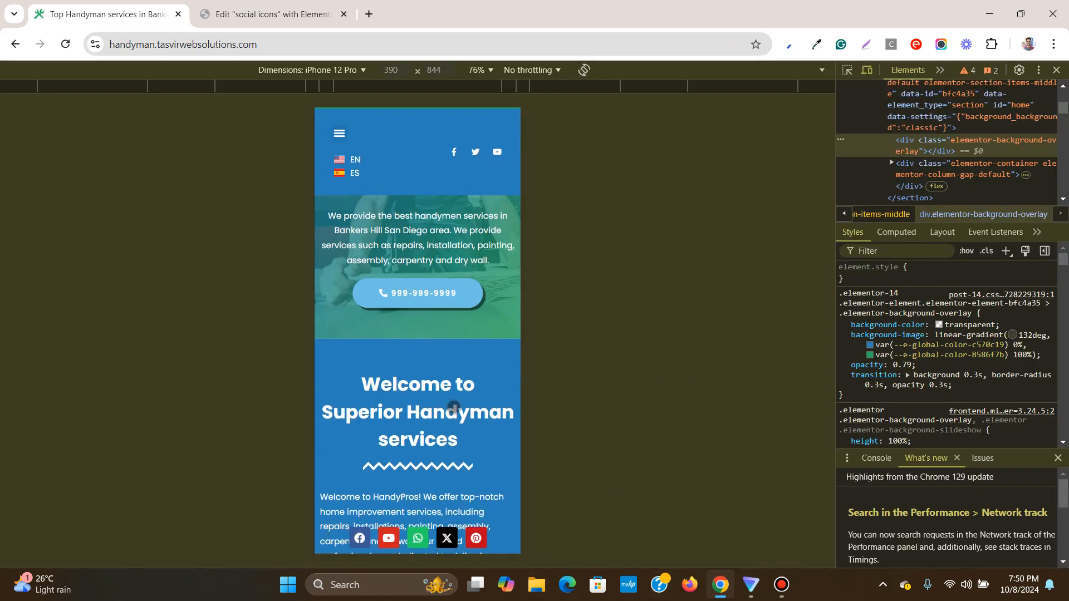
scroll(454, 408, "down", 10)
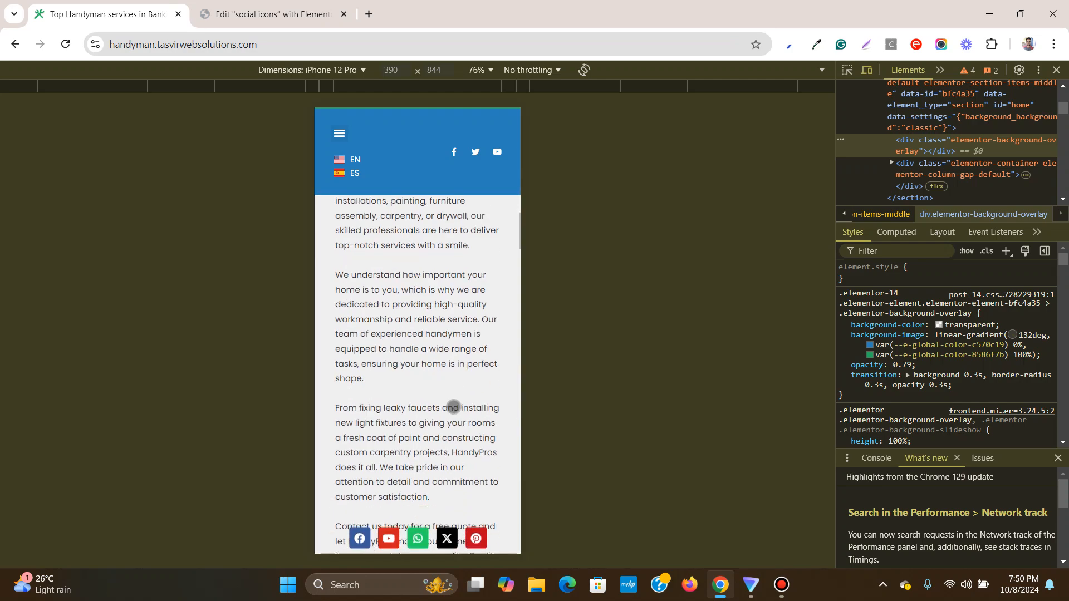
scroll(453, 408, "down", 20)
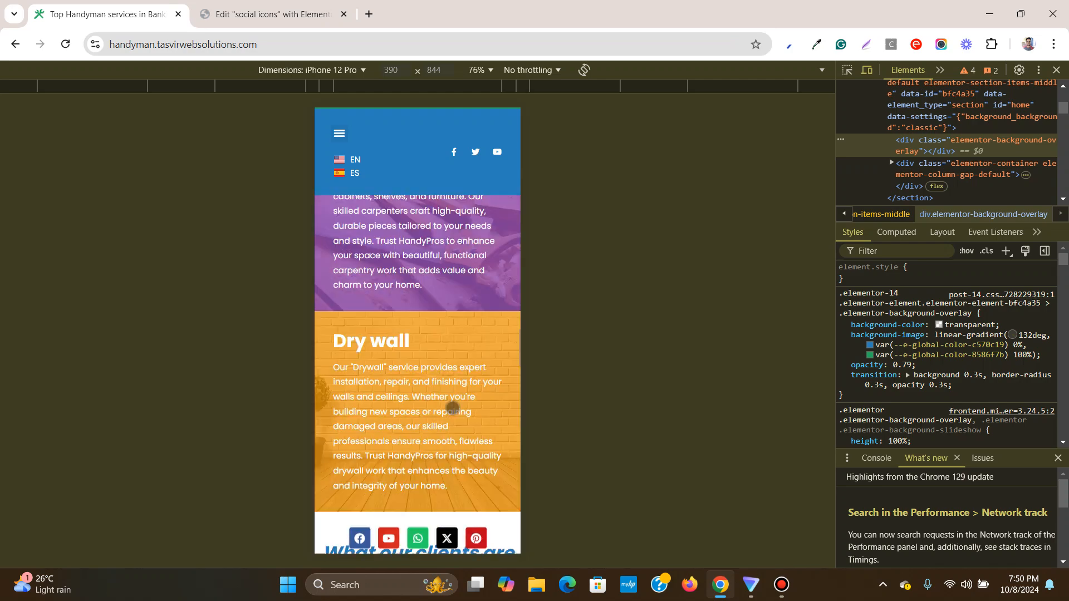
Check the icon bar on the rest of the emulated mobile homepage, from the Dry wall section down to the footer.
scroll(452, 408, "down", 20)
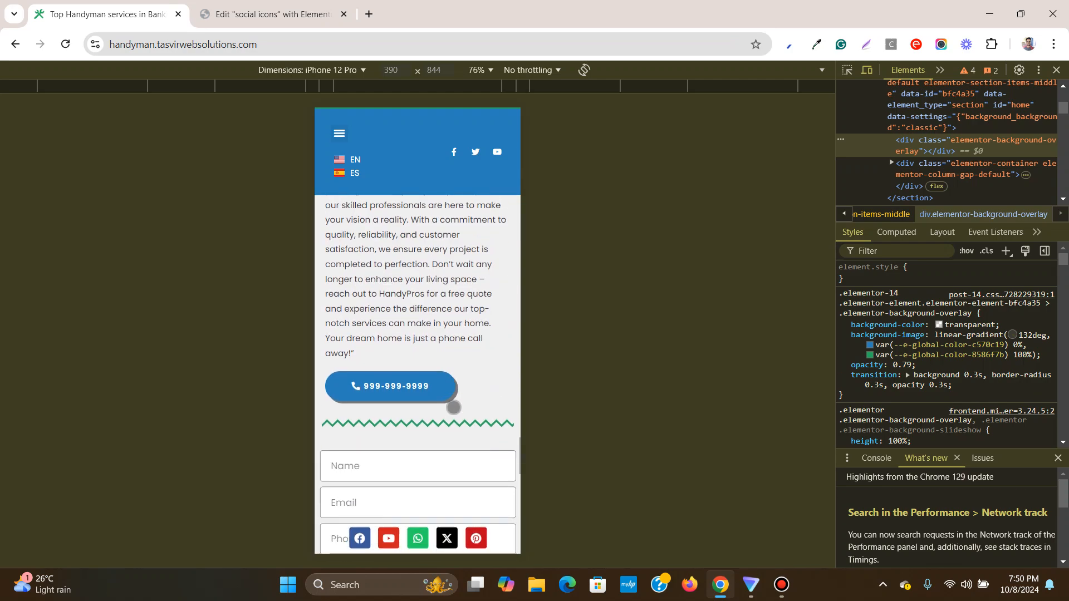
scroll(453, 408, "down", 10)
scroll(453, 408, "up", 5)
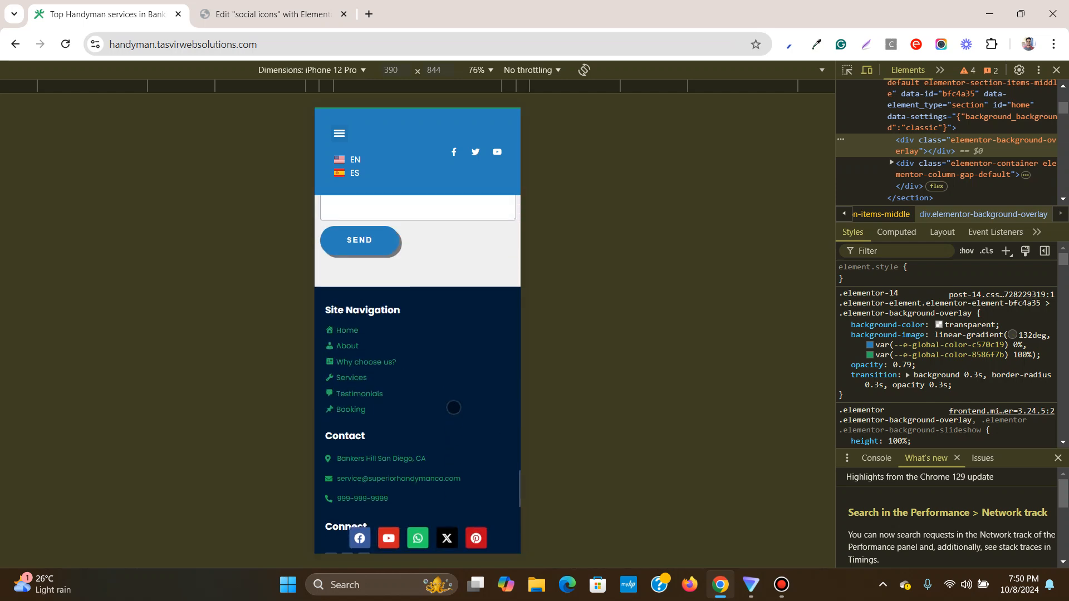
scroll(454, 408, "down", 1)
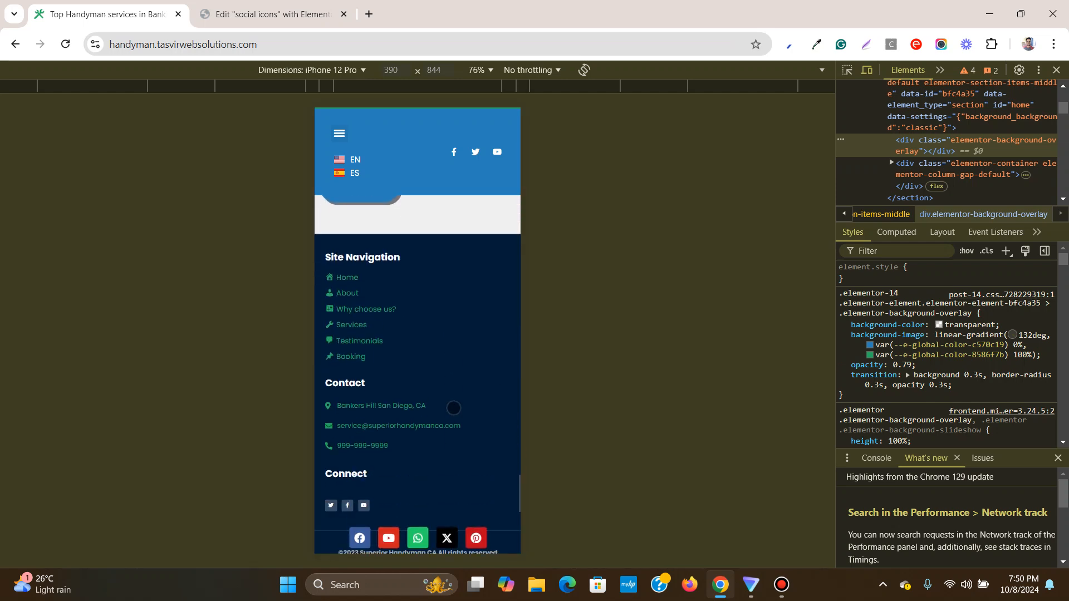
Close the developer tools and recheck the icon bar on the desktop homepage up to the header, briefly viewing the popup in the editor.
left_click(1056, 70)
scroll(239, 254, "up", 15)
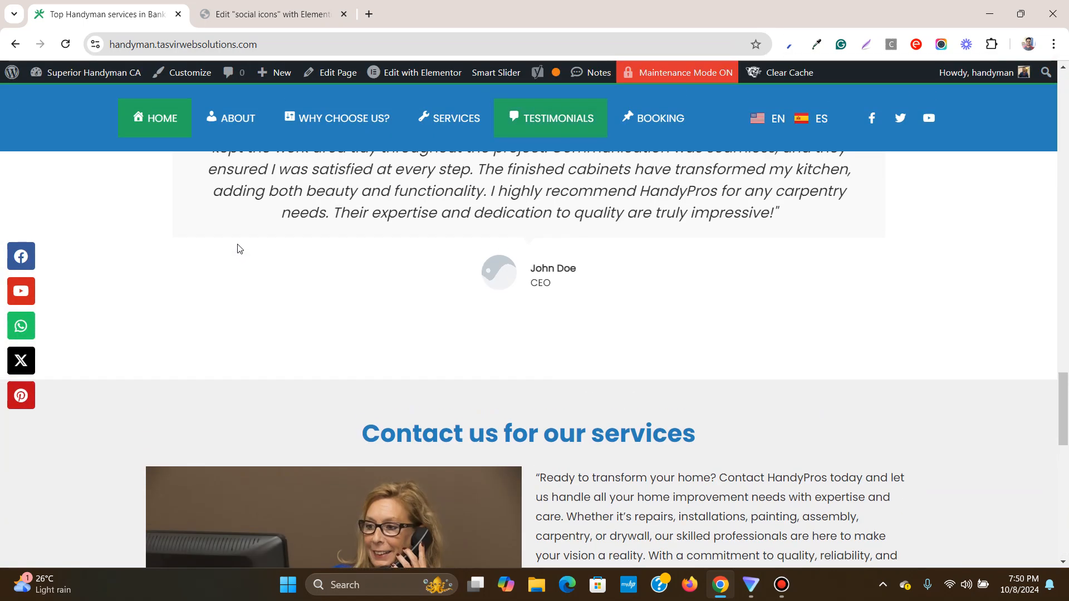
scroll(238, 245, "up", 10)
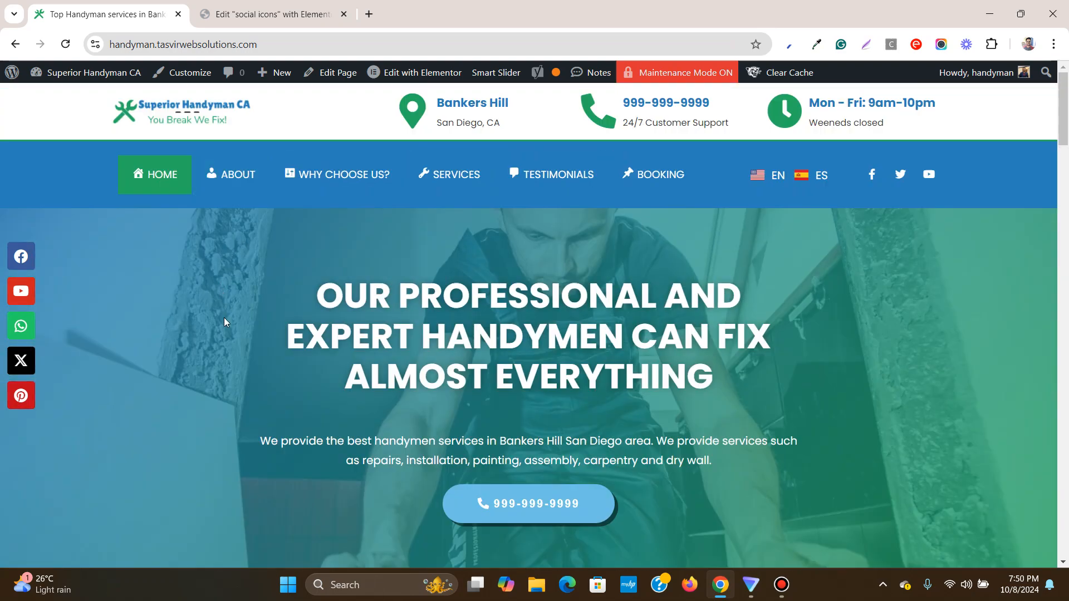
left_click(333, 5)
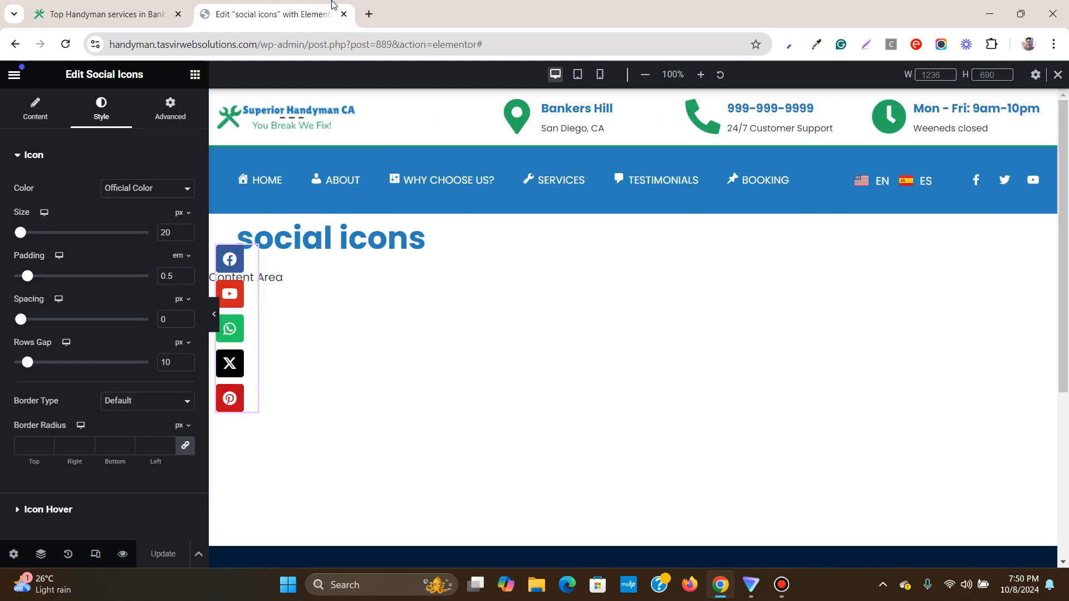
left_click(103, 8)
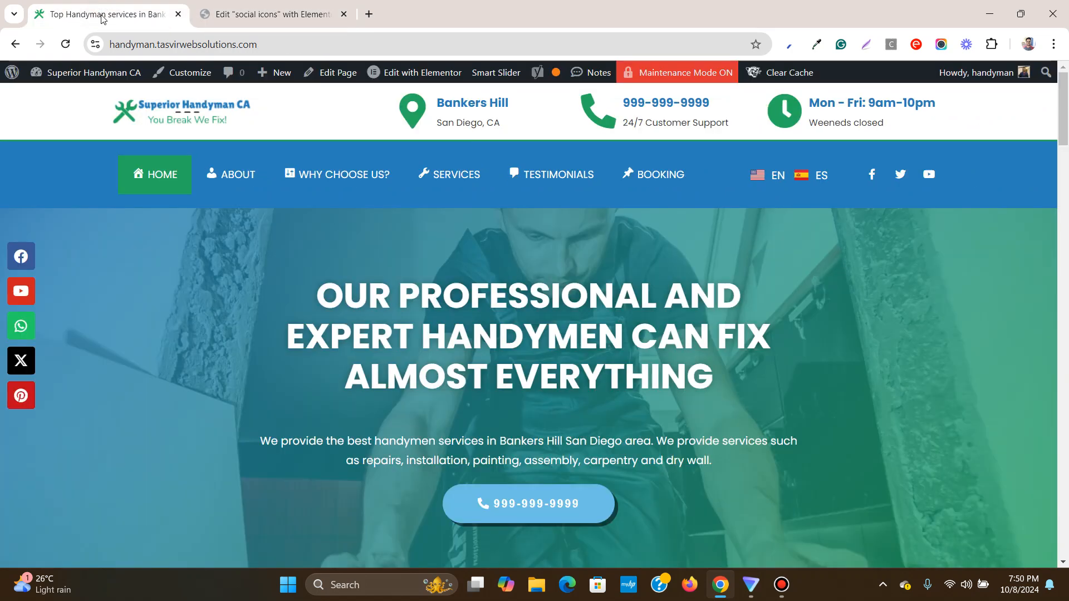